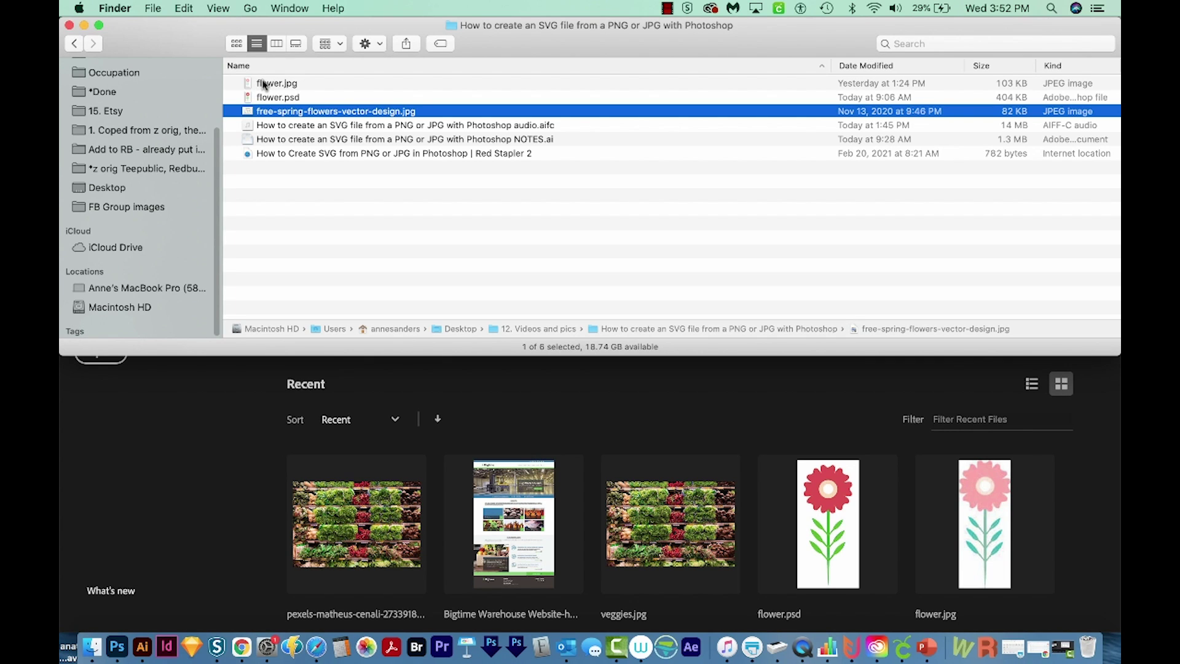
Step: Open flower.jpg in Photoshop by dragging it from Finder onto the Dock icon
drag(264, 85, 116, 652)
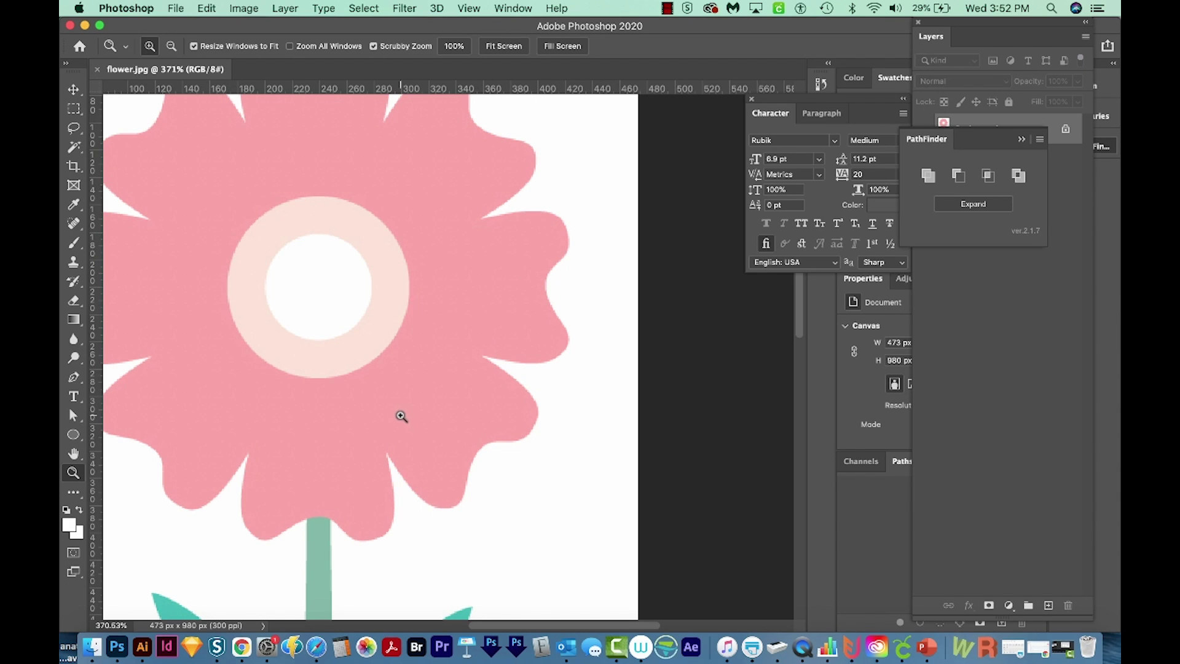
Step: Fit the image on screen, then zoom to about 185% on the flower head
key(super+1)
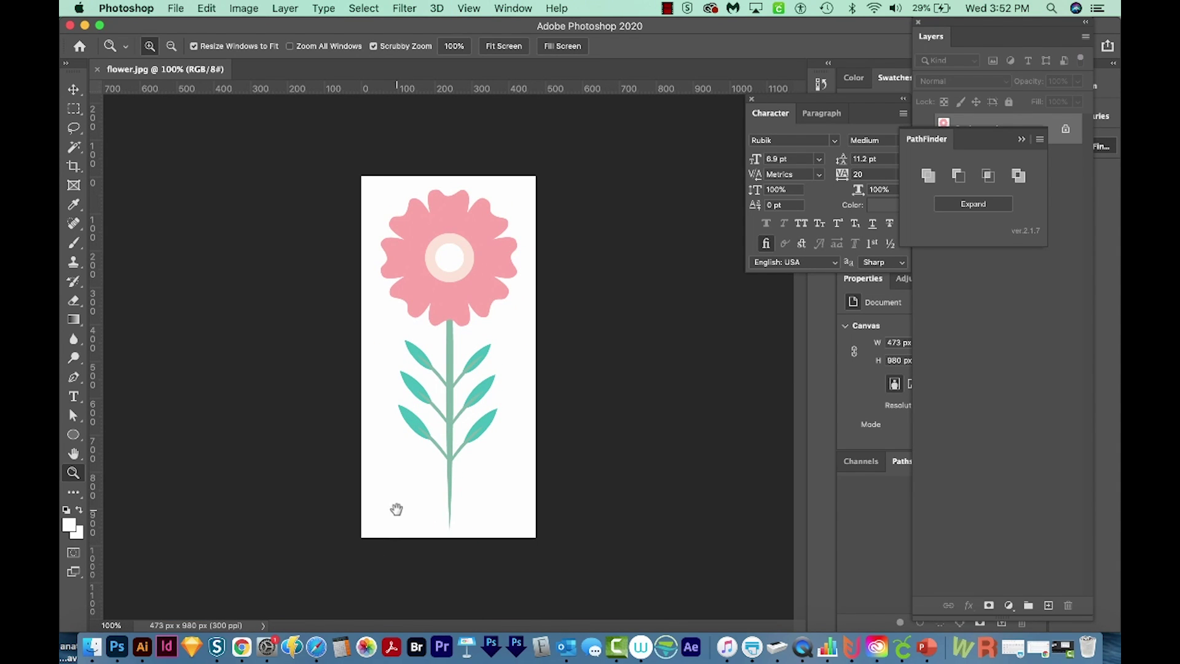
drag(420, 426, 437, 411)
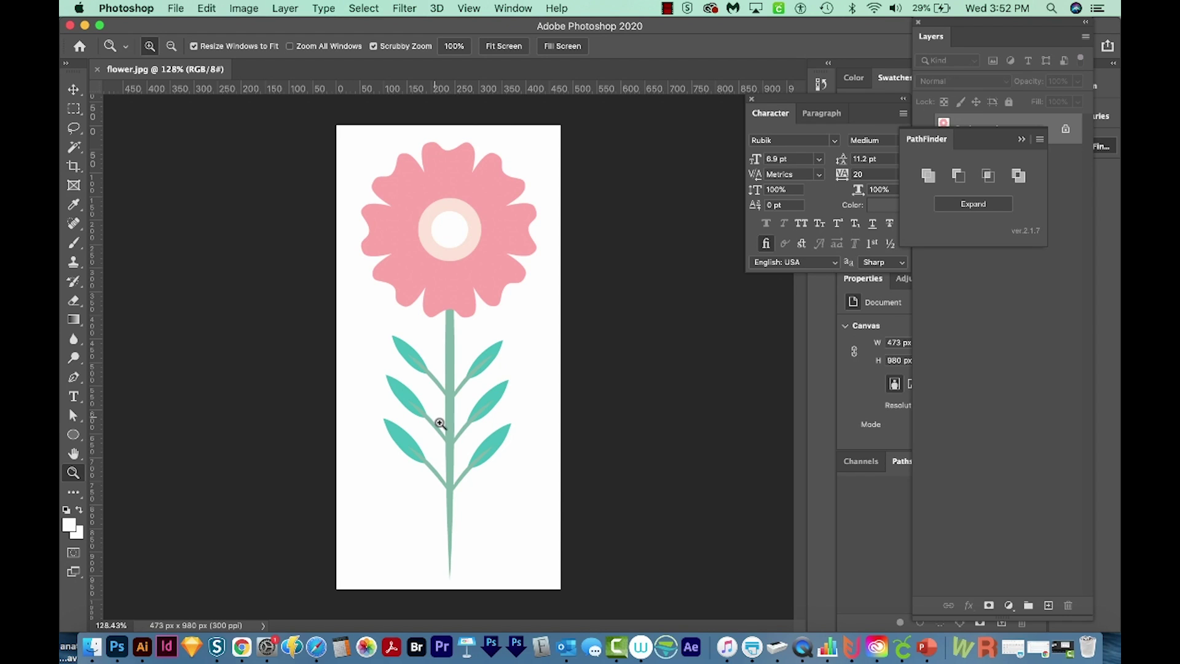
drag(419, 415, 653, 345)
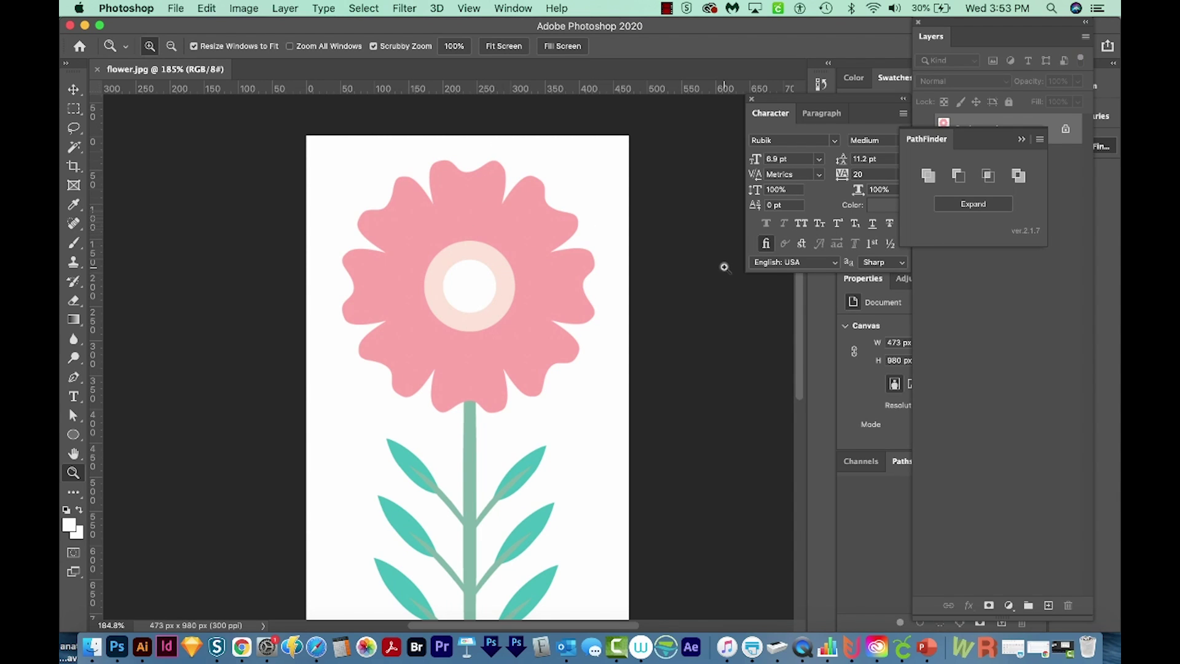
Step: Apply a Levels adjustment with black input 94 and midtones 0.54
key(ctrl+l)
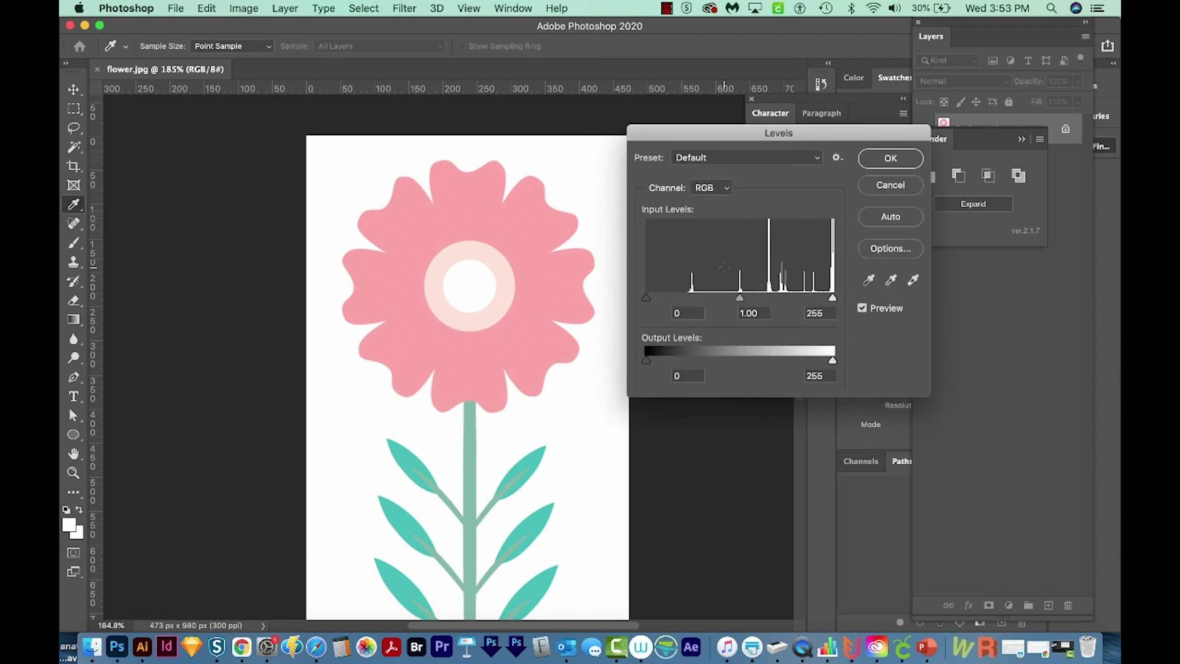
drag(645, 300, 794, 305)
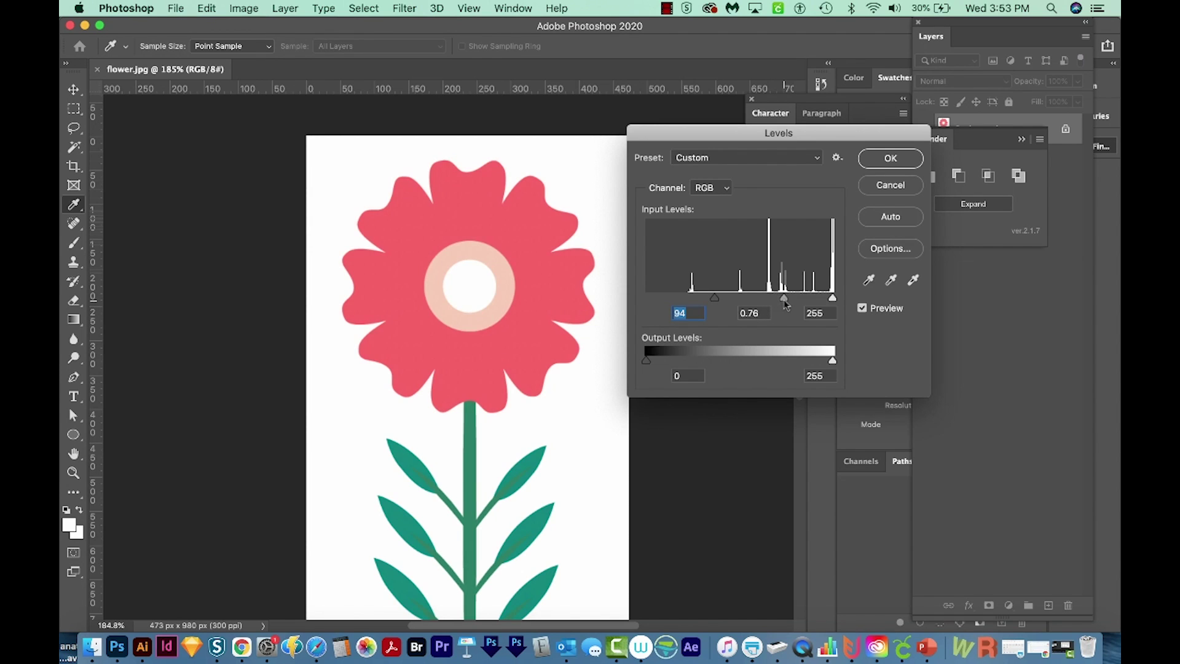
drag(795, 304, 796, 305)
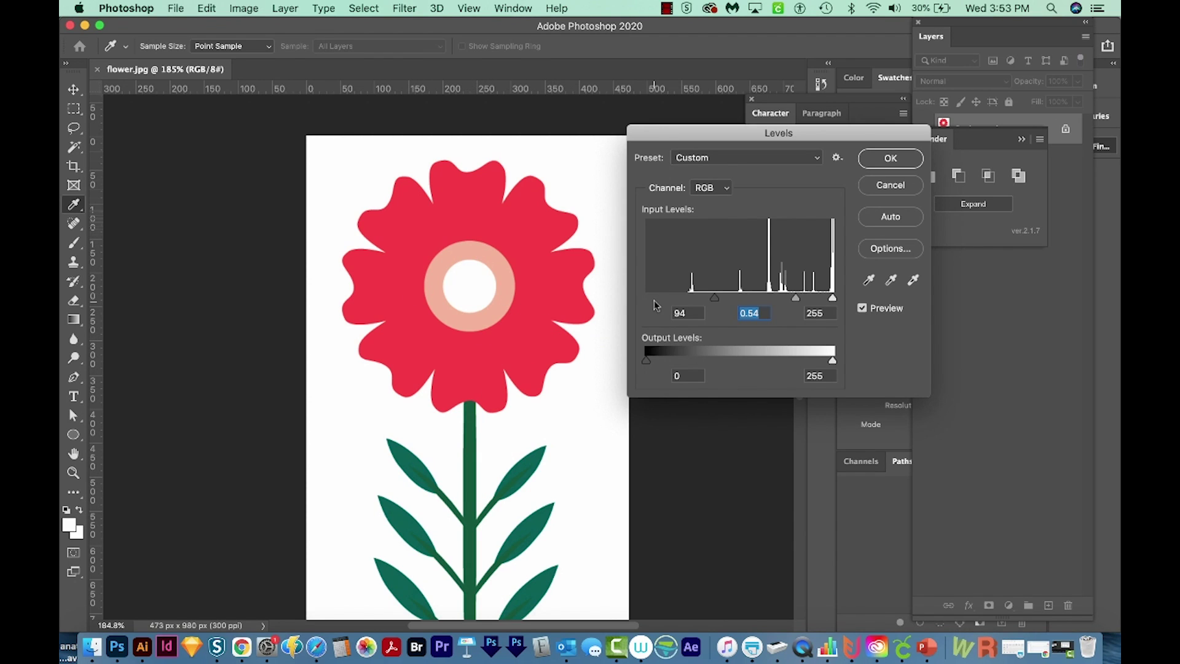
click(890, 162)
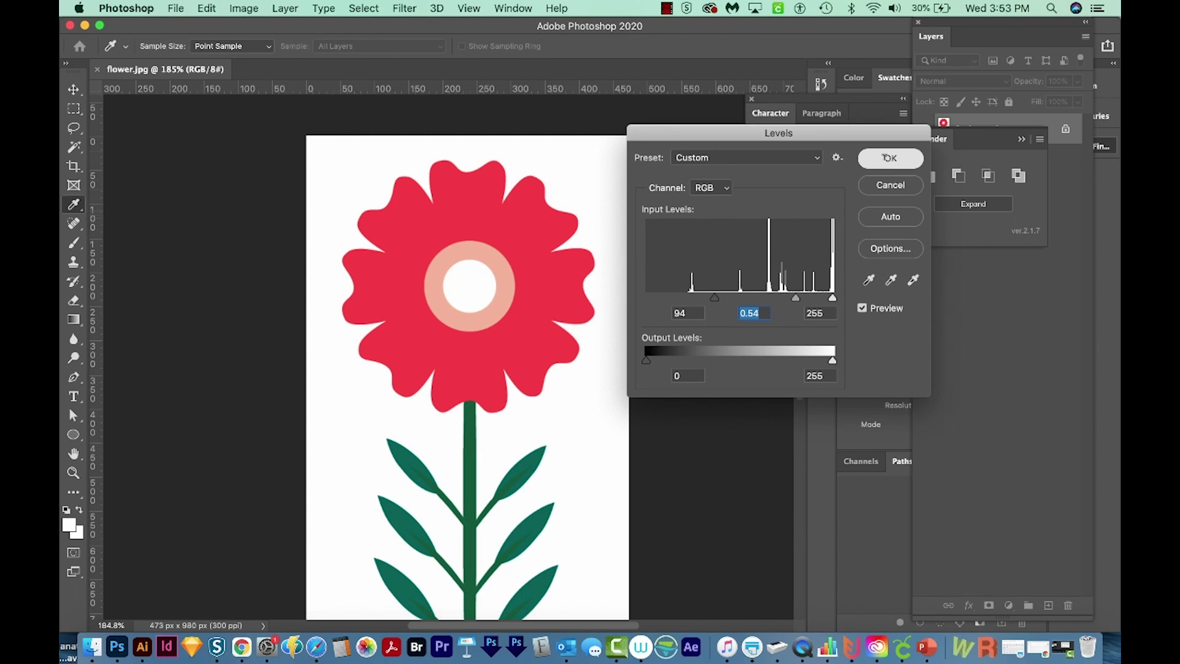
key(z)
Step: Magic Wand the petals, then Shift-add the flower centre with a rectangular marquee
key(w)
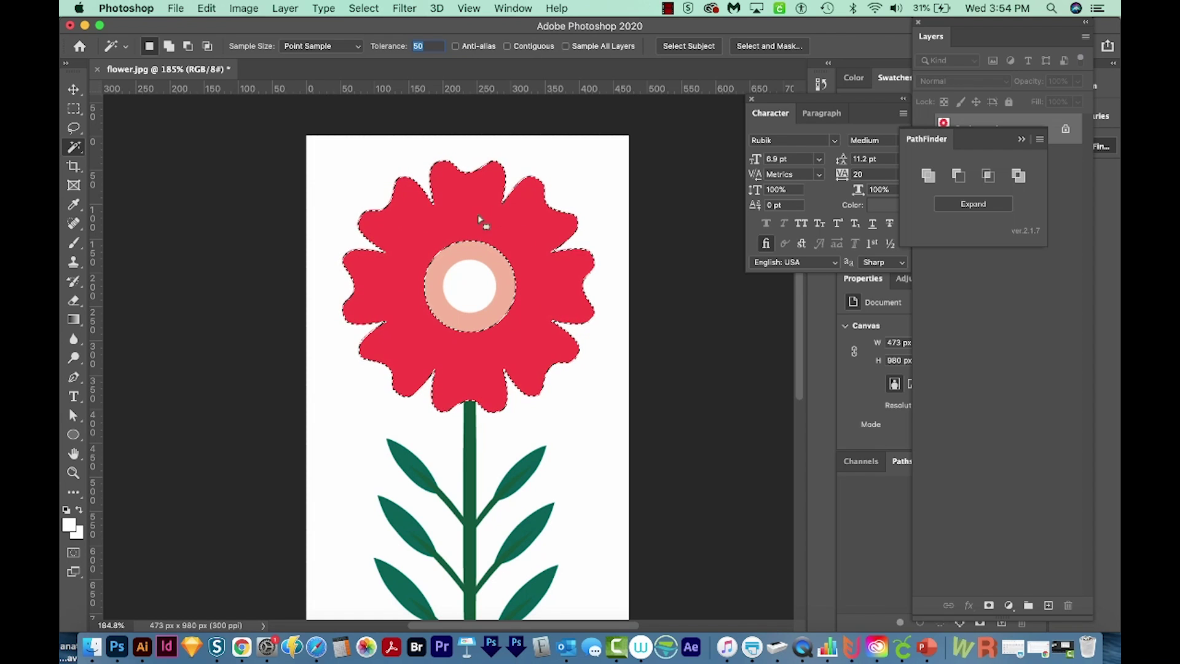
click(75, 109)
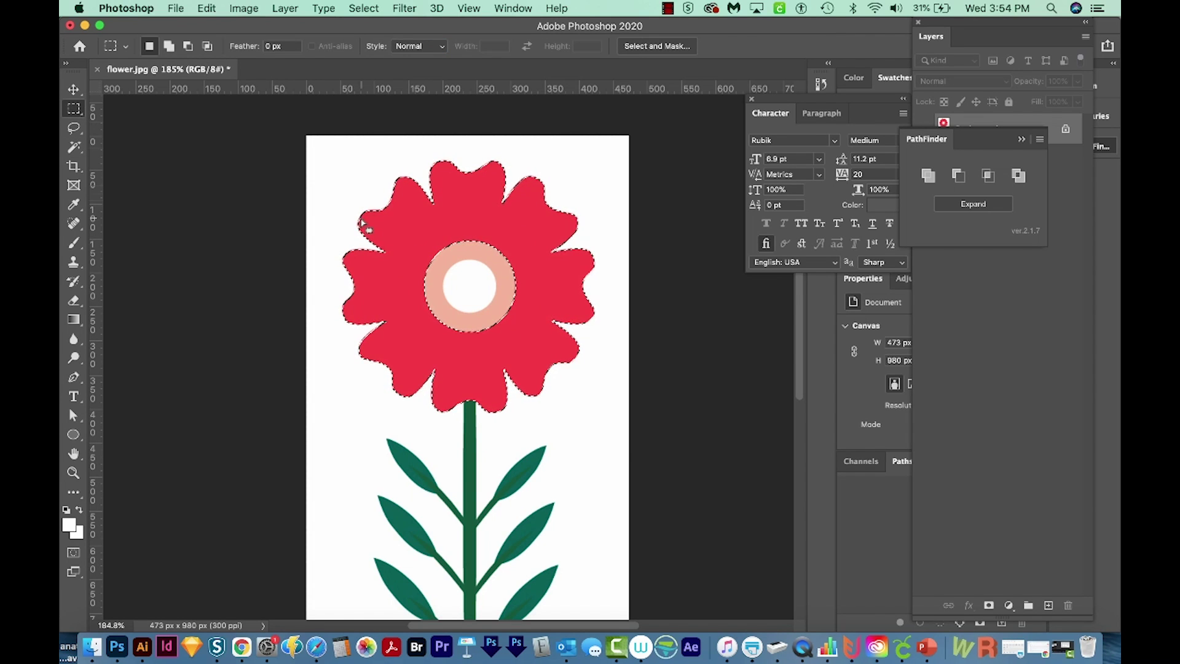
key(shift)
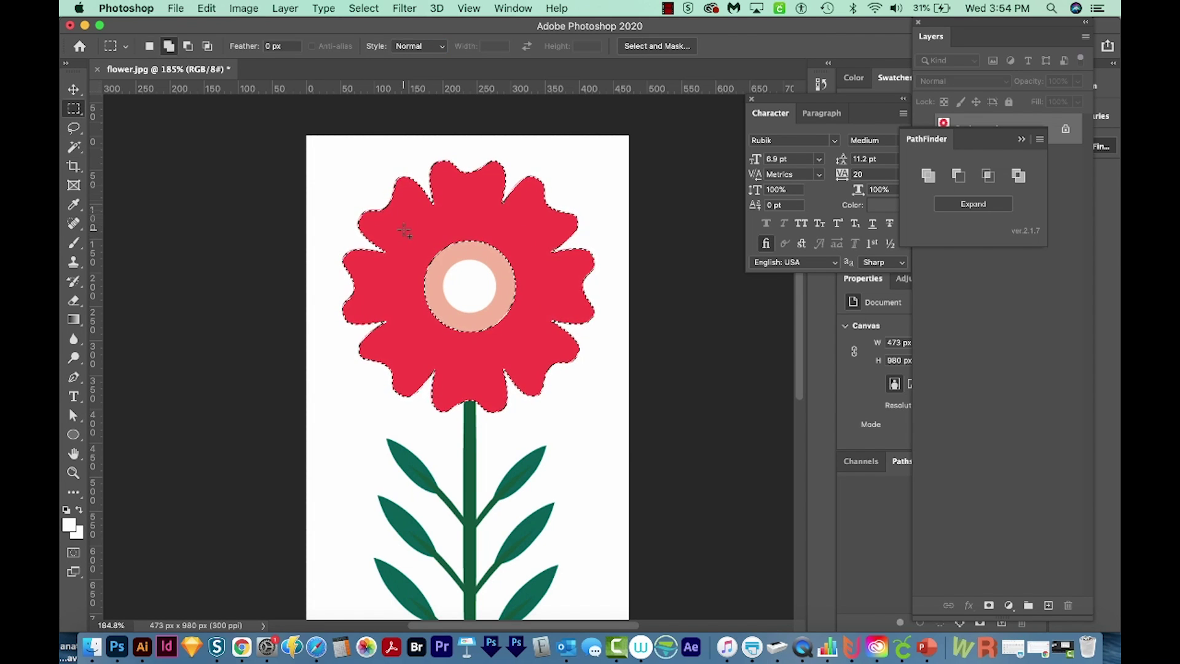
drag(404, 231, 532, 348)
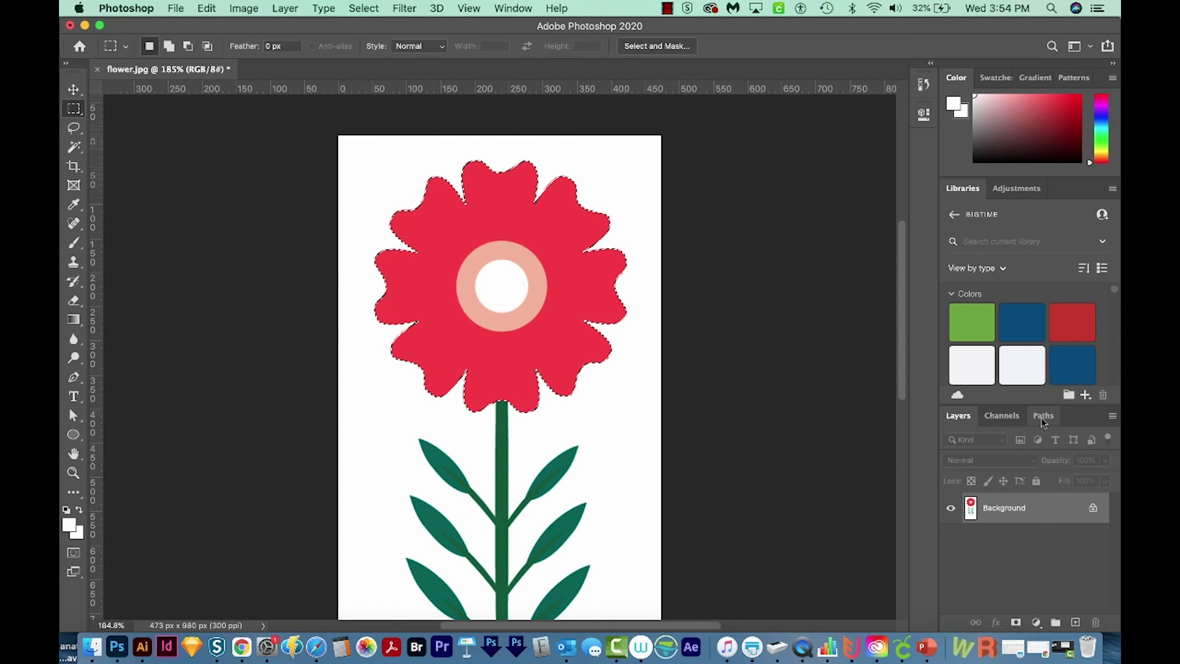
Step: Make a work path from the flower-head selection in the Paths panel
click(1043, 416)
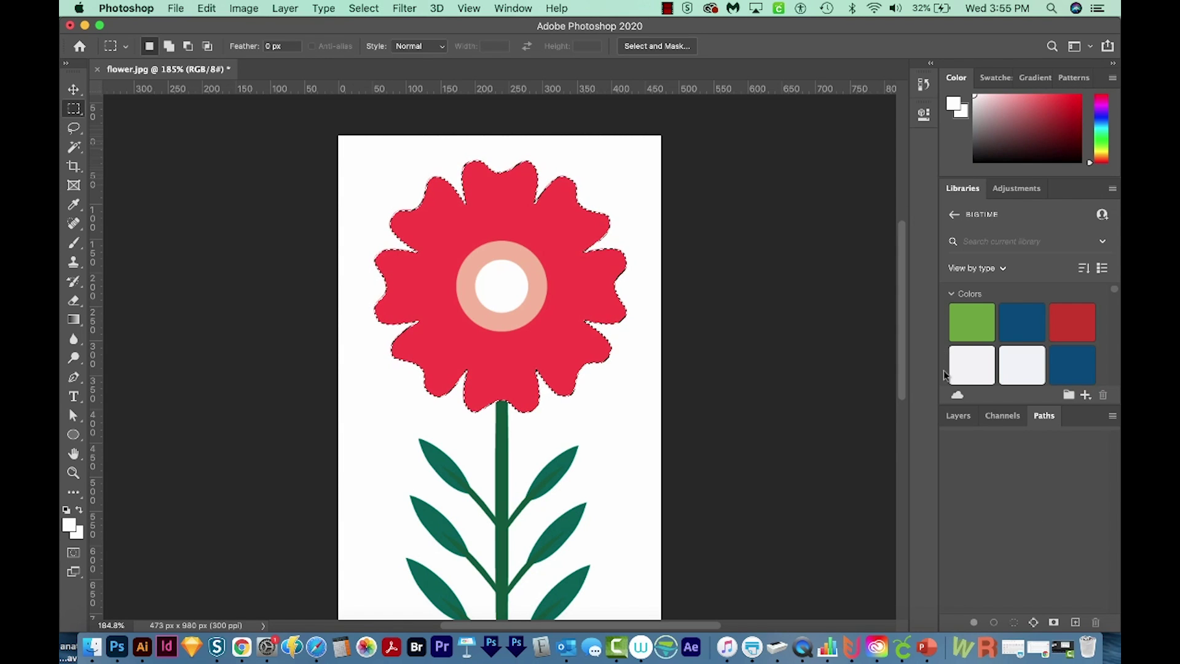
click(513, 8)
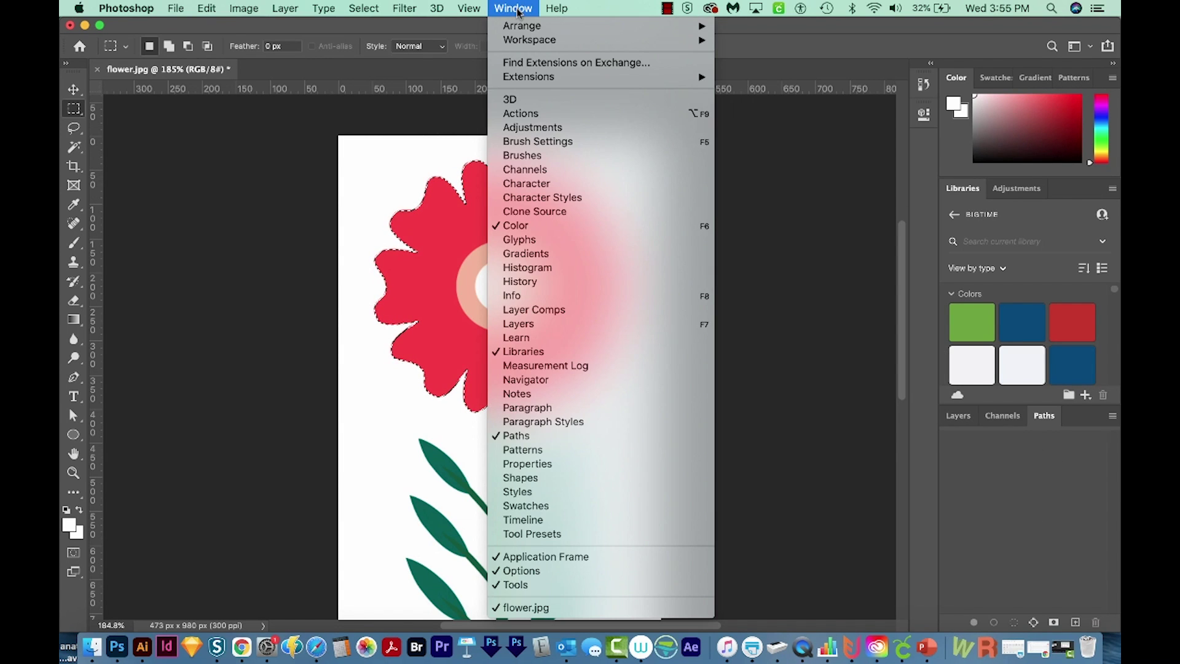
click(555, 437)
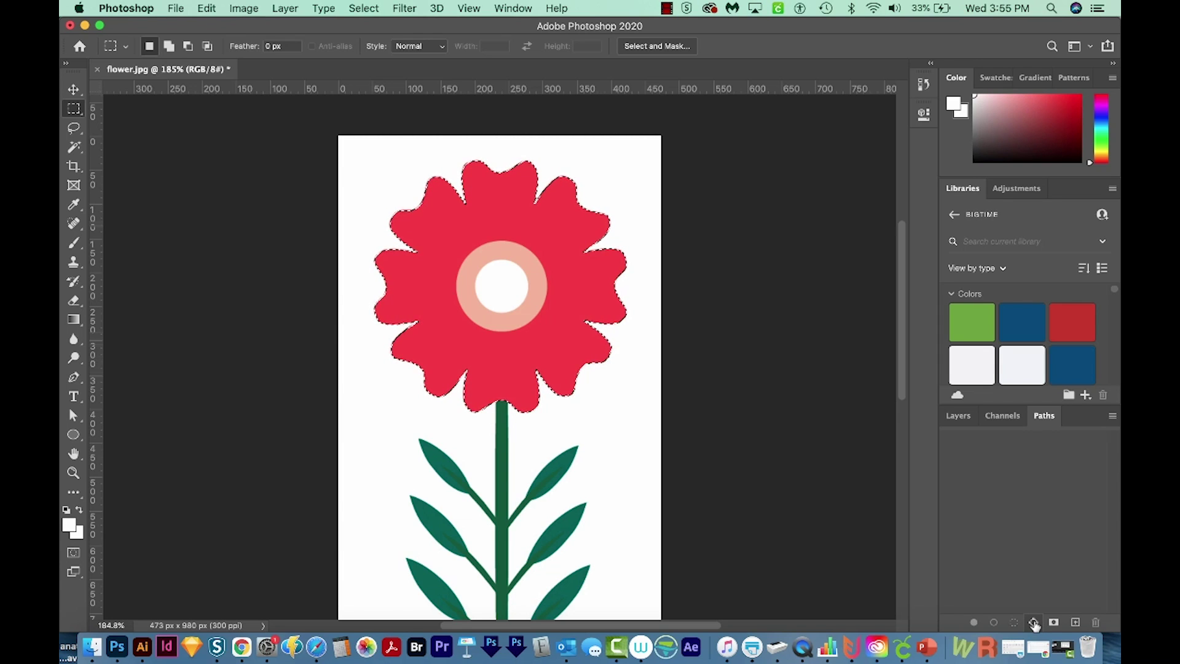
click(1035, 624)
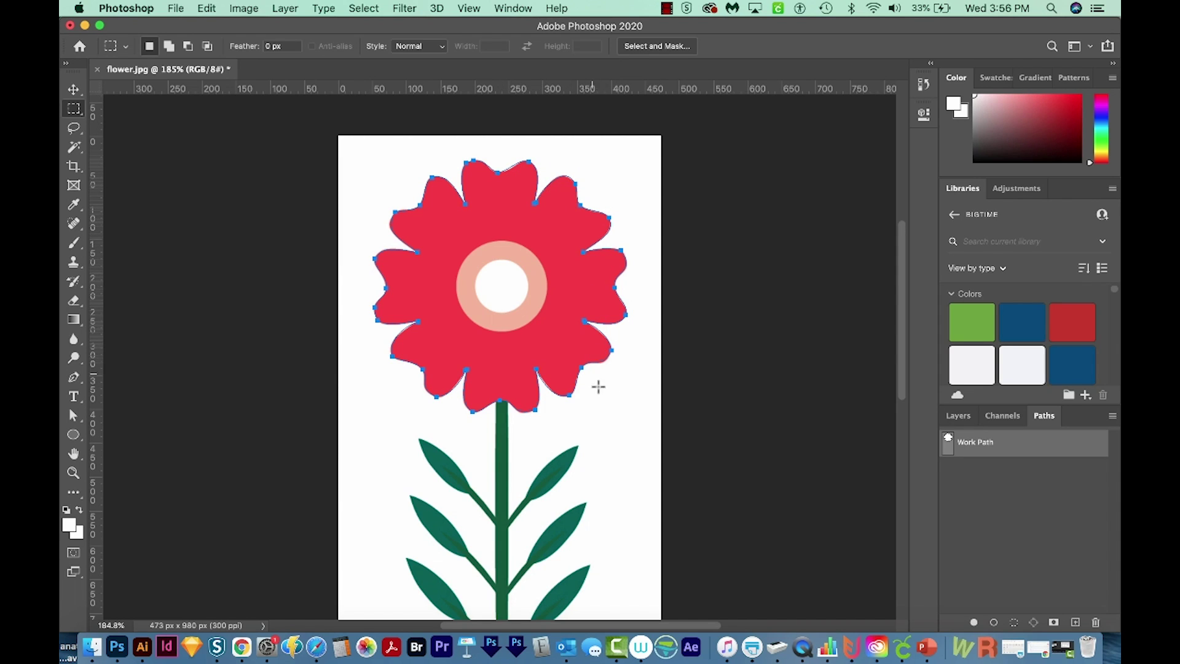
Step: Float the Layers panel over the canvas and make it taller
click(959, 416)
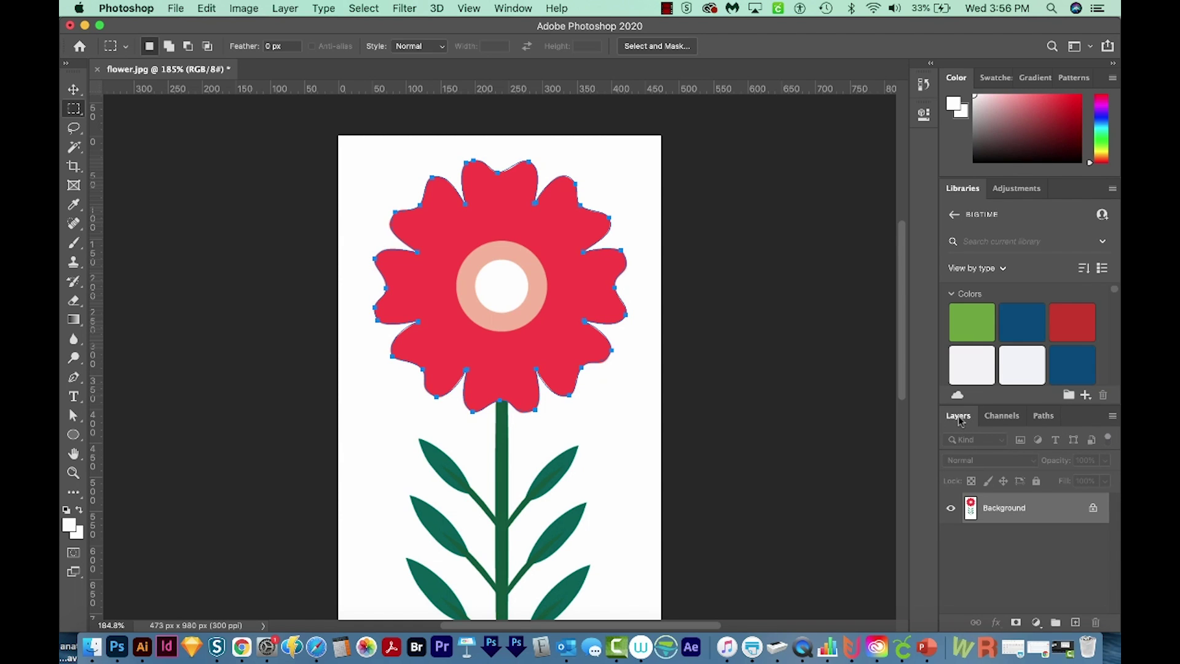
drag(959, 420, 712, 130)
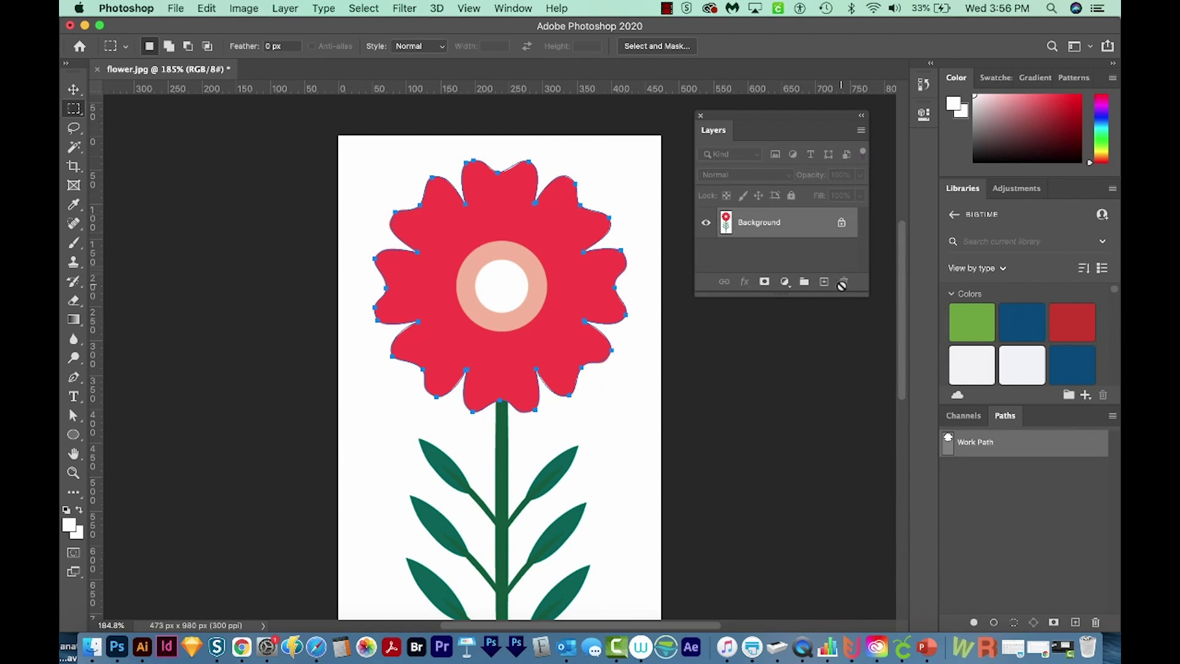
drag(846, 295, 850, 608)
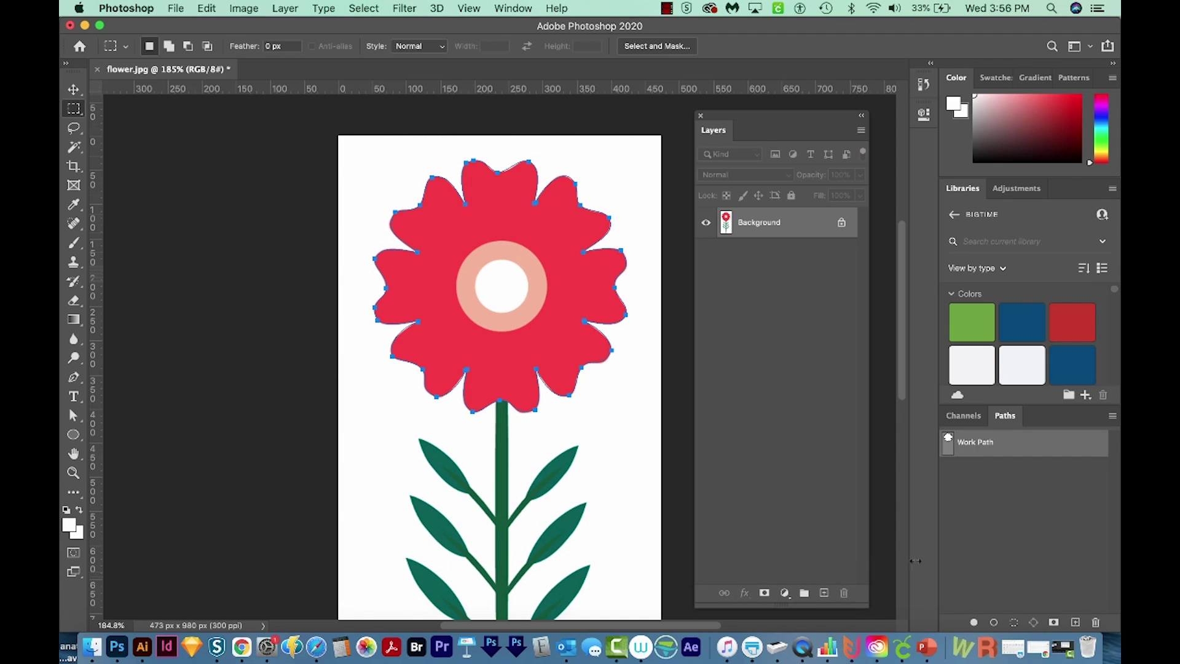
Step: Add a pinkish-red Solid Color fill layer named Color Fill 1, then hide it
click(285, 10)
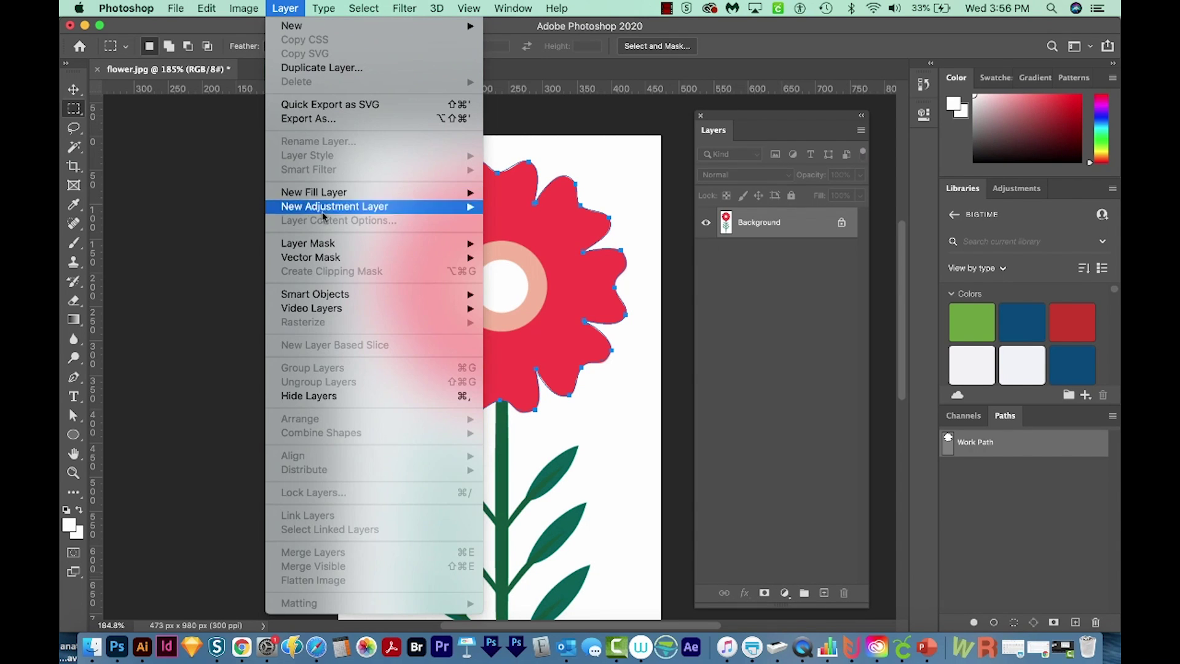
click(527, 192)
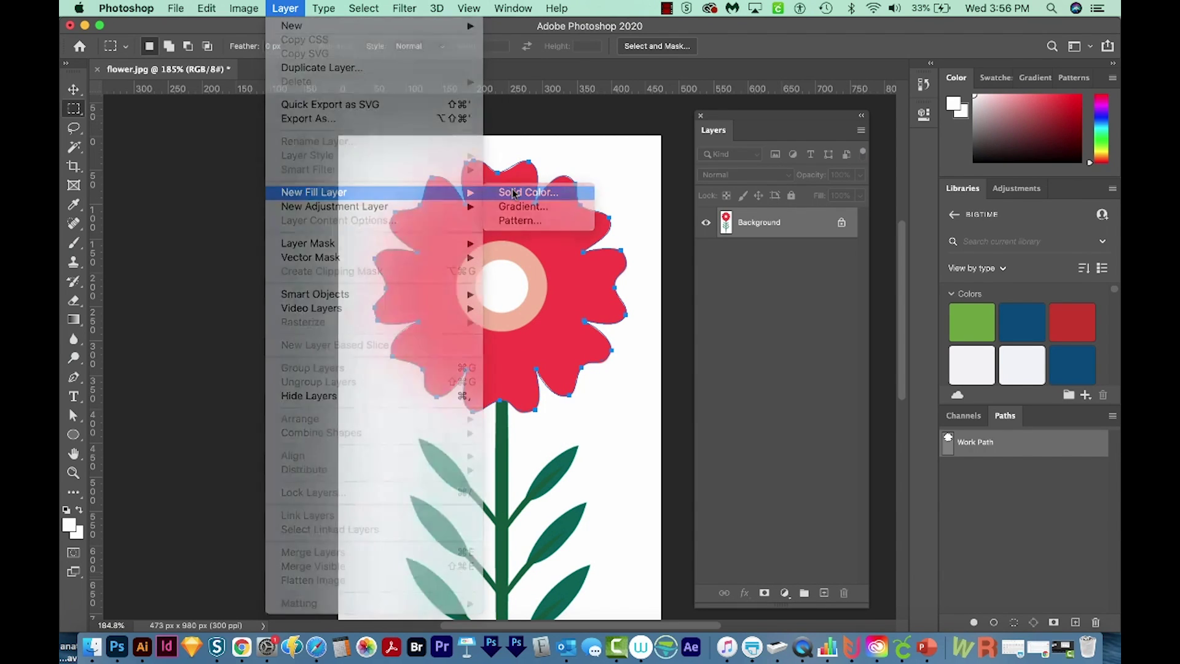
drag(781, 327, 819, 293)
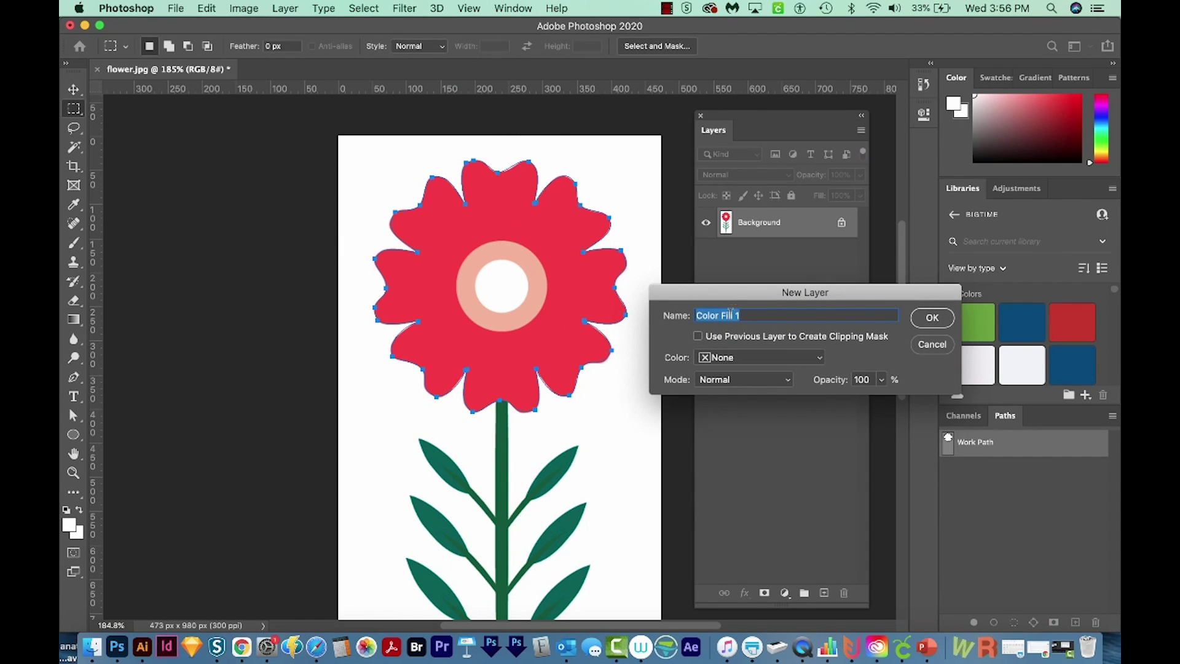
click(933, 319)
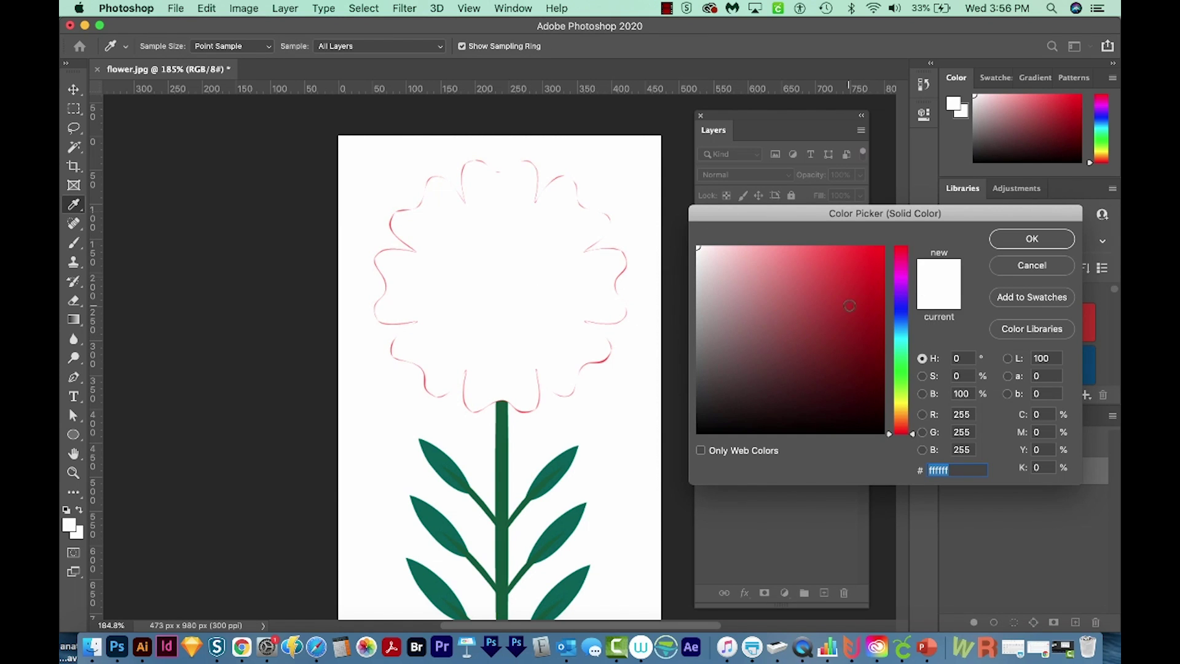
click(834, 311)
drag(834, 311, 813, 266)
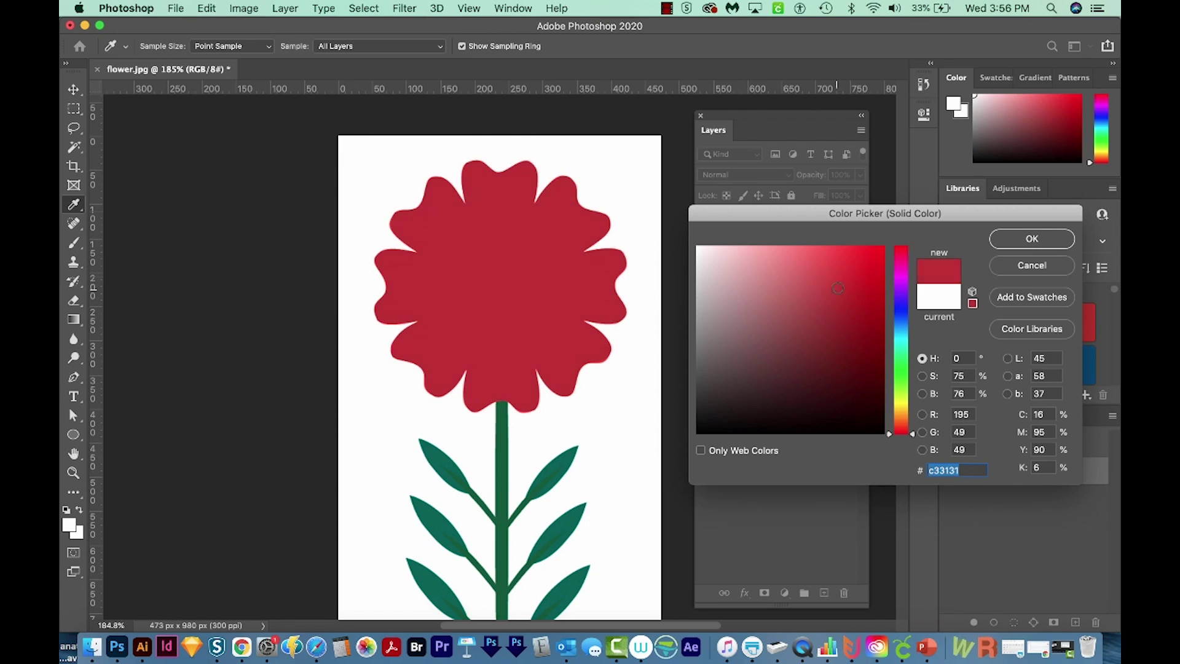
click(1047, 242)
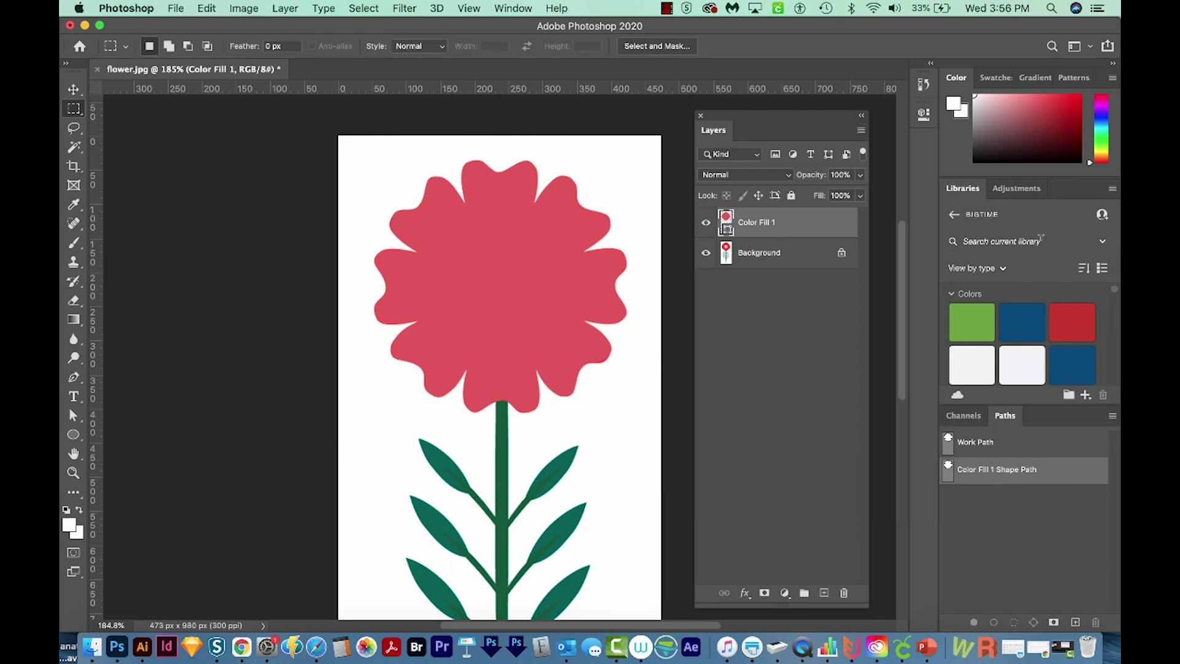
click(707, 224)
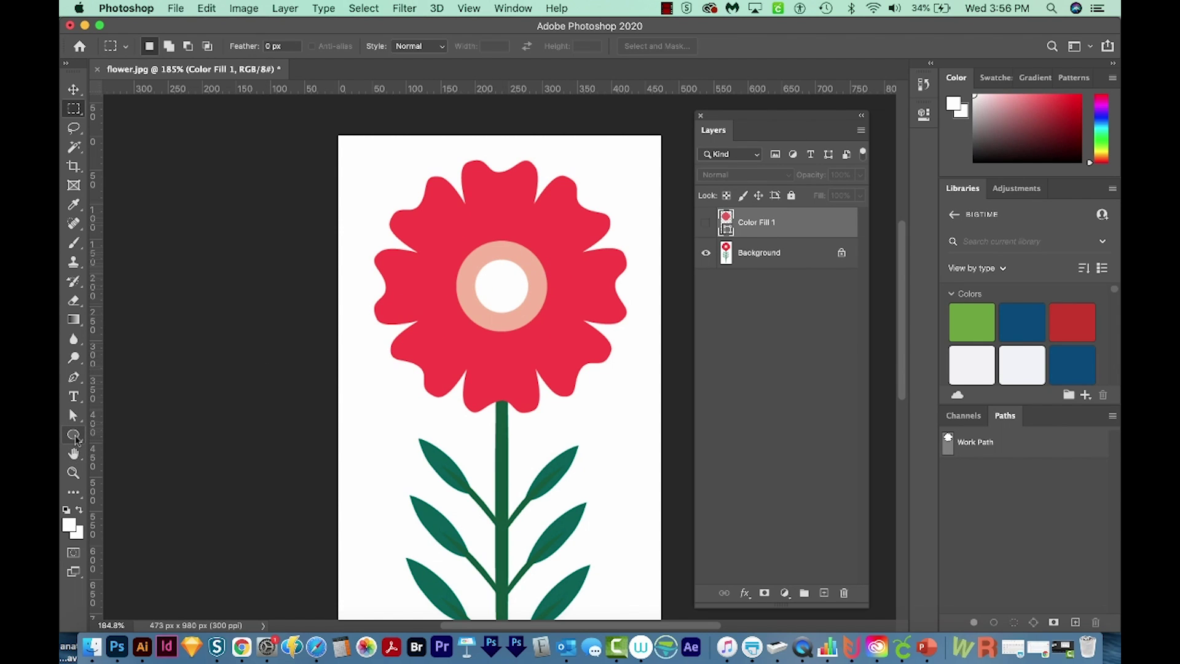
Step: Draw an Ellipse 1 circle over the flower centre and nudge it one pixel right
click(73, 436)
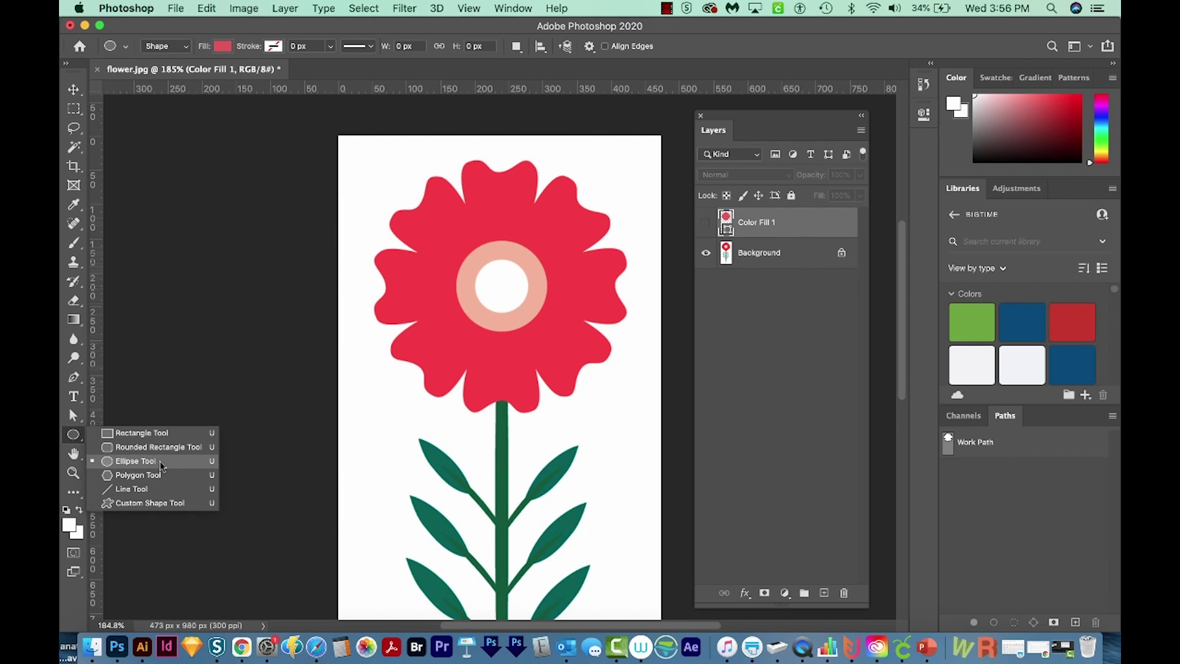
click(129, 461)
drag(453, 241, 547, 370)
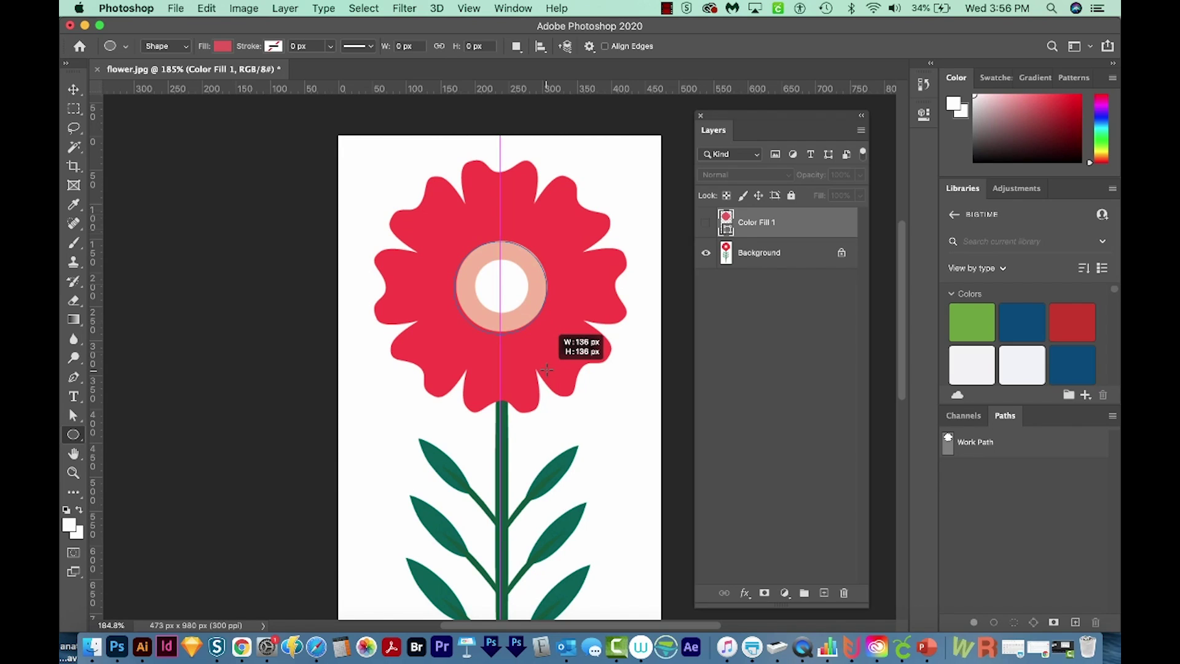
drag(547, 370, 547, 371)
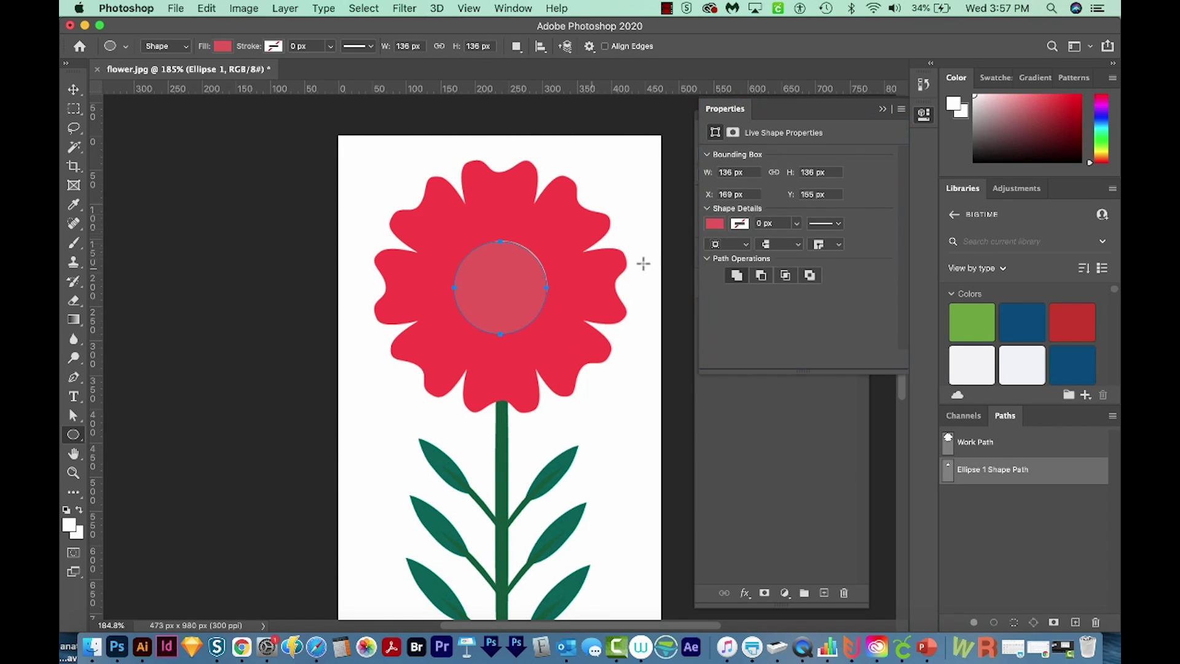
click(74, 89)
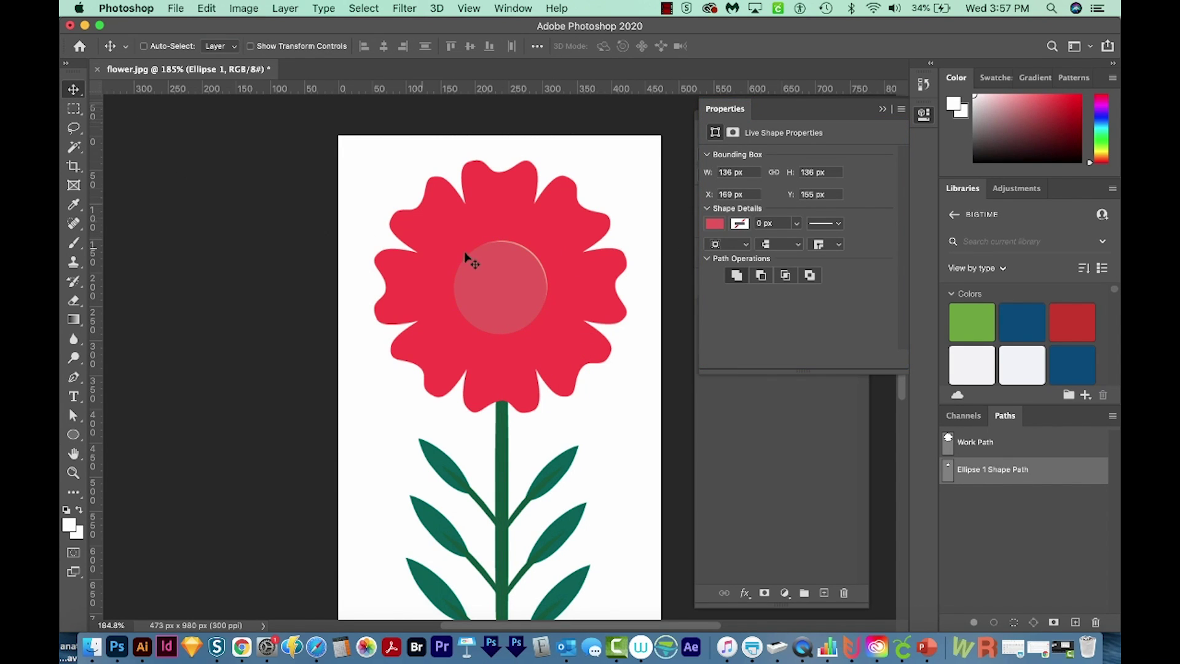
key(Right)
Step: Fill Ellipse 1 with a custom pink from the colour picker
click(715, 224)
click(810, 302)
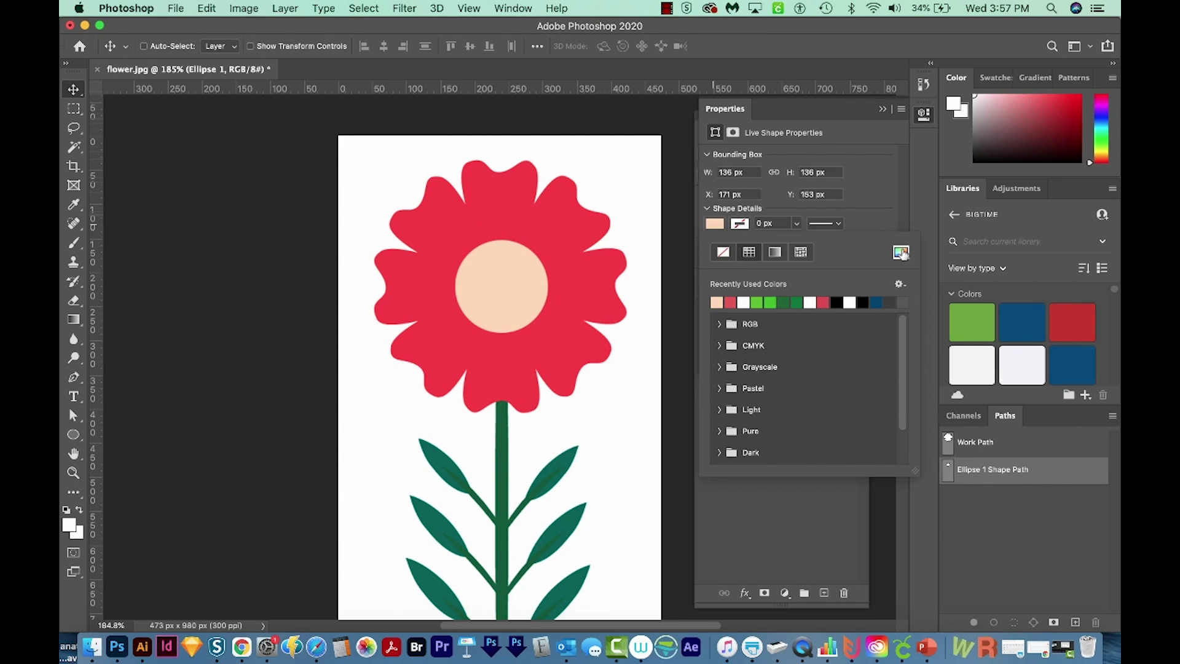
click(900, 252)
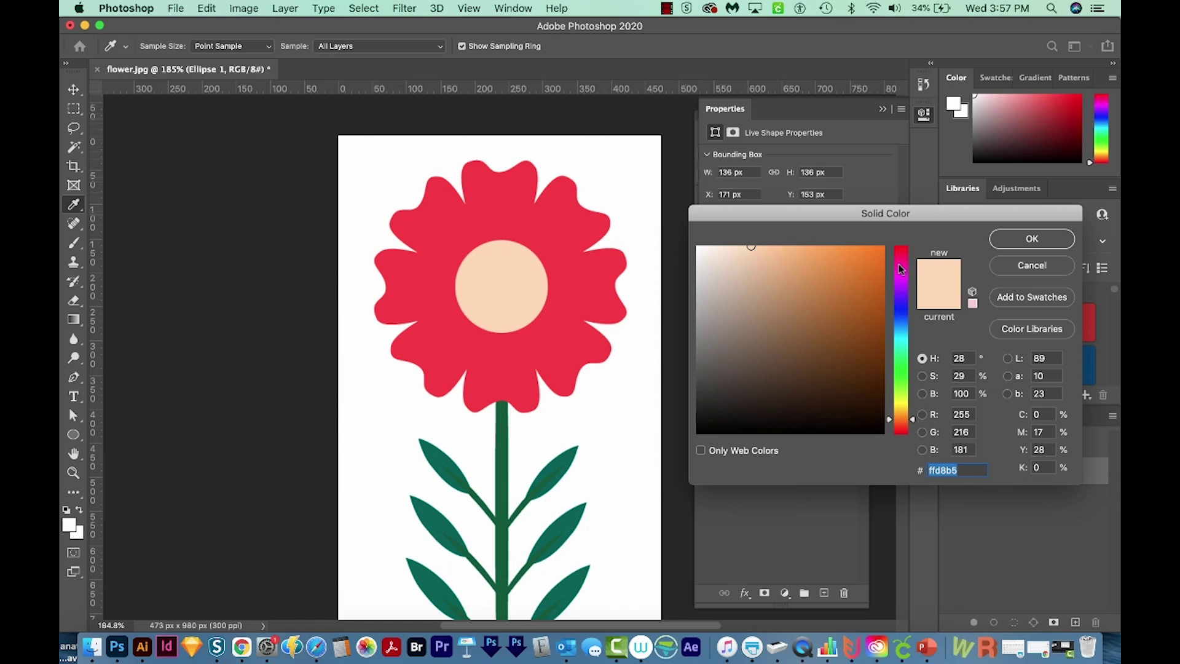
click(903, 264)
drag(904, 265, 904, 266)
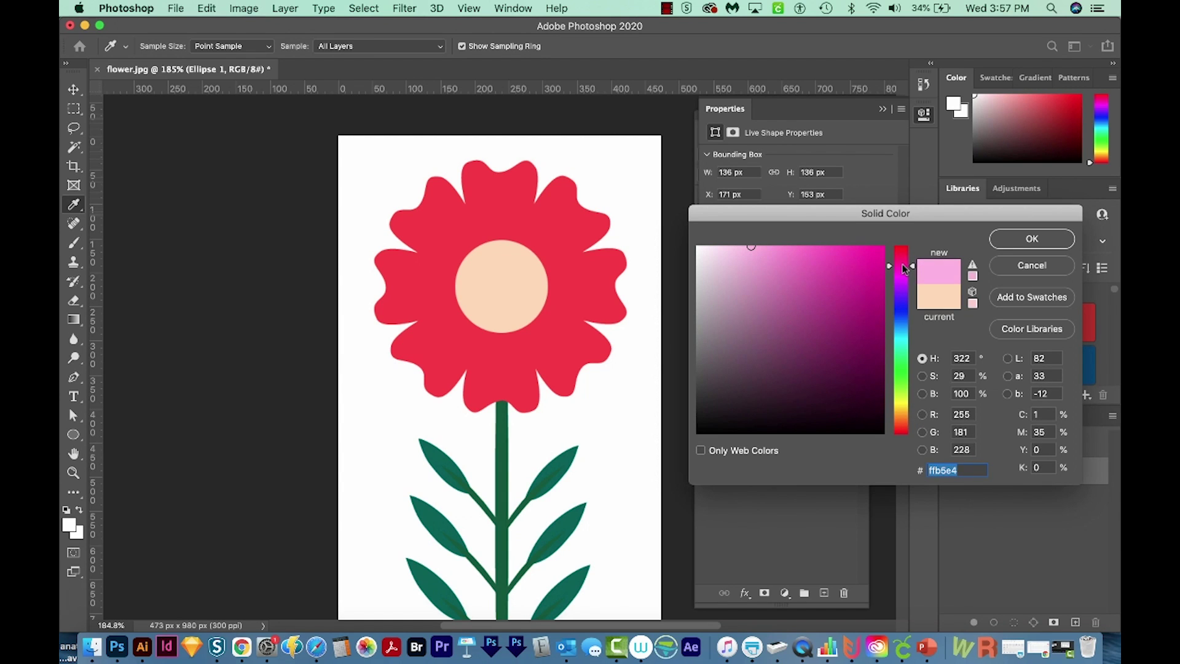
click(1031, 239)
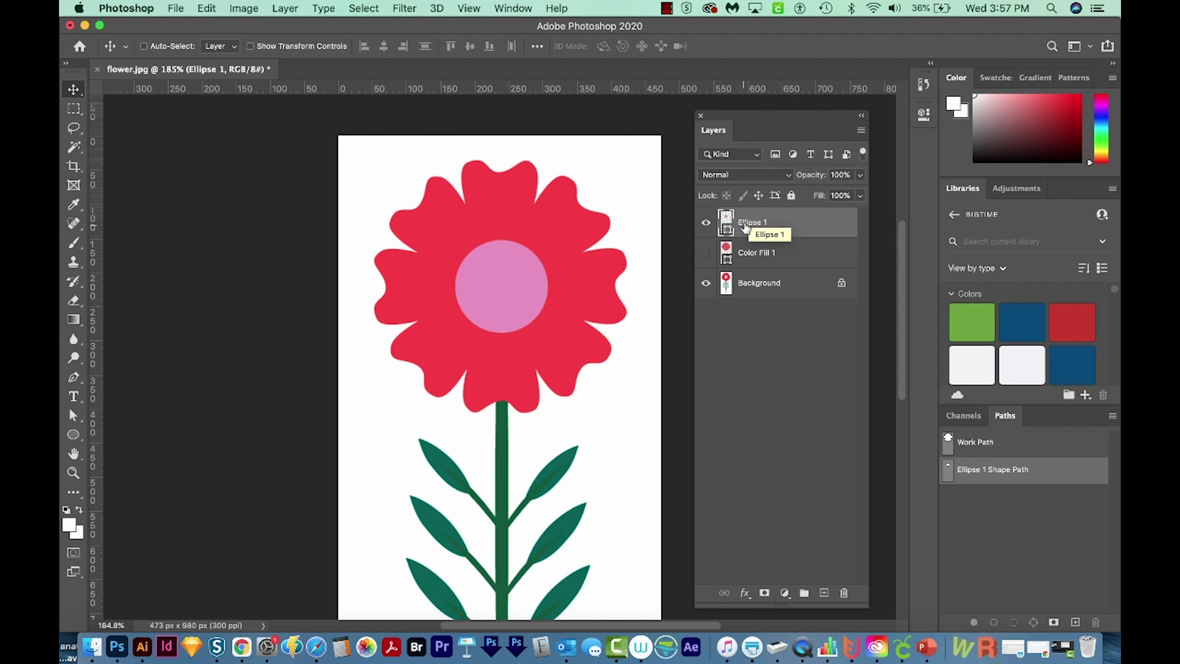
Step: Duplicate Ellipse 1, hide the copy, and scale Ellipse 1 down to the inner white spot
drag(741, 224, 743, 242)
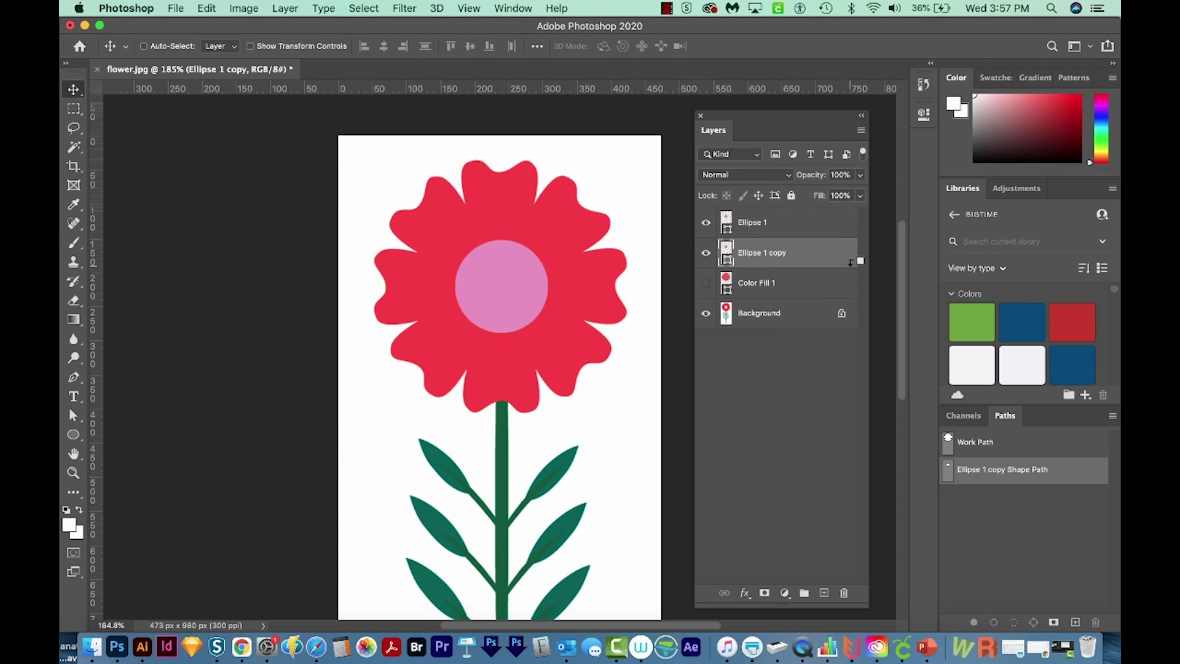
click(707, 253)
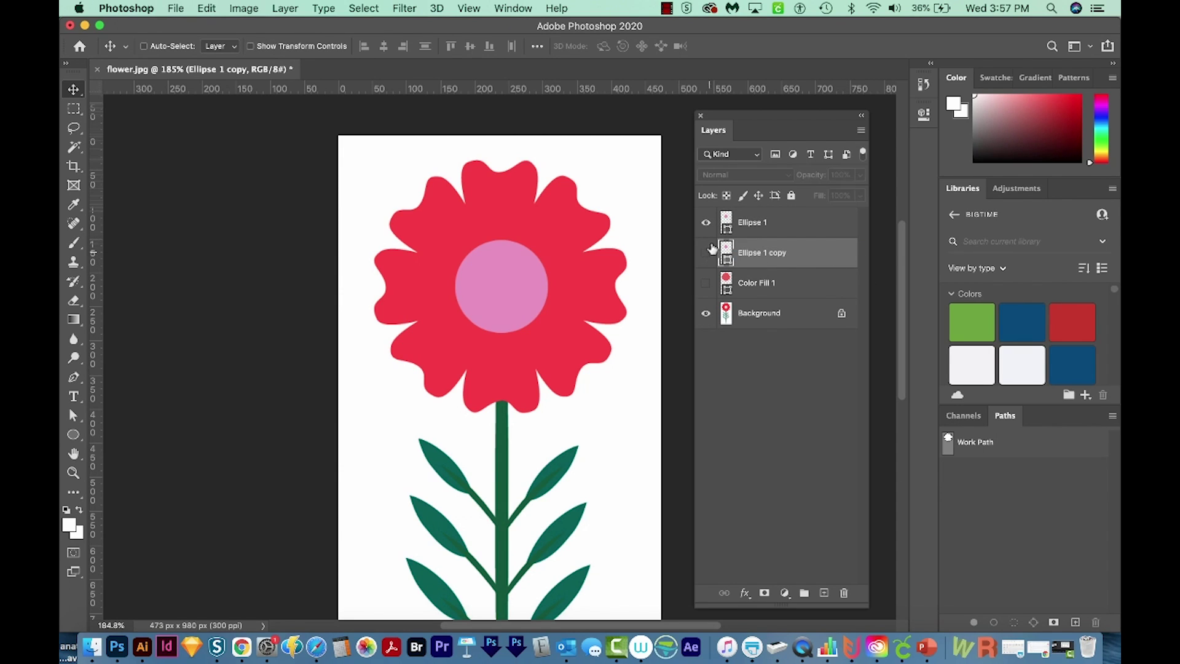
click(755, 226)
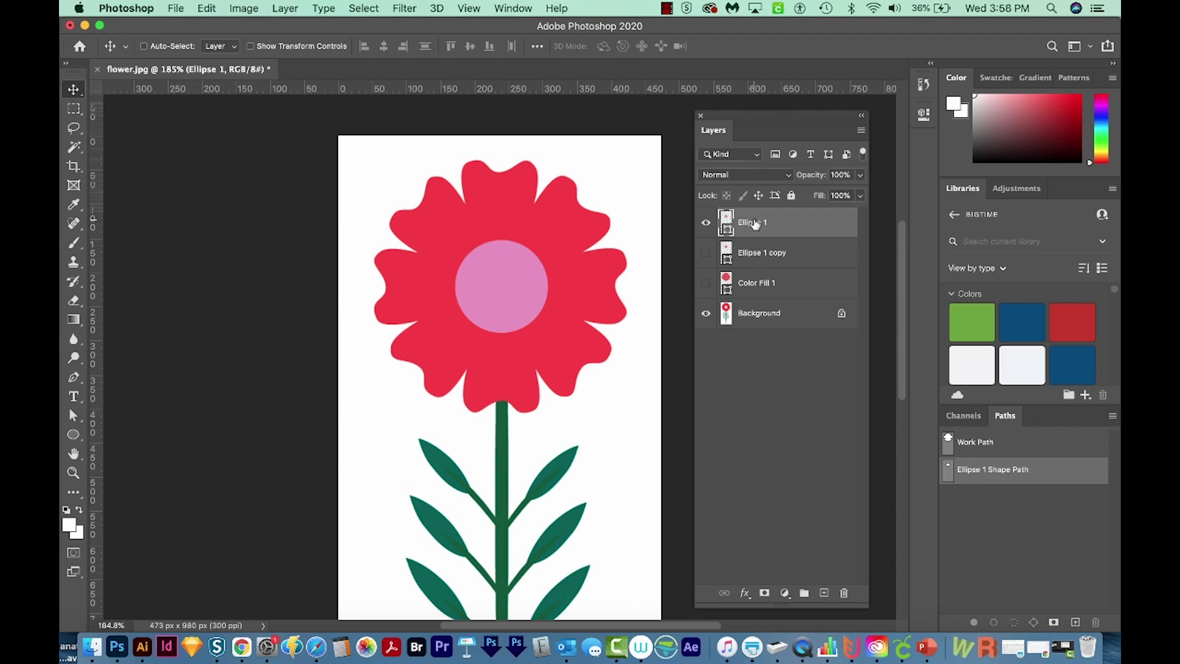
key(super+t)
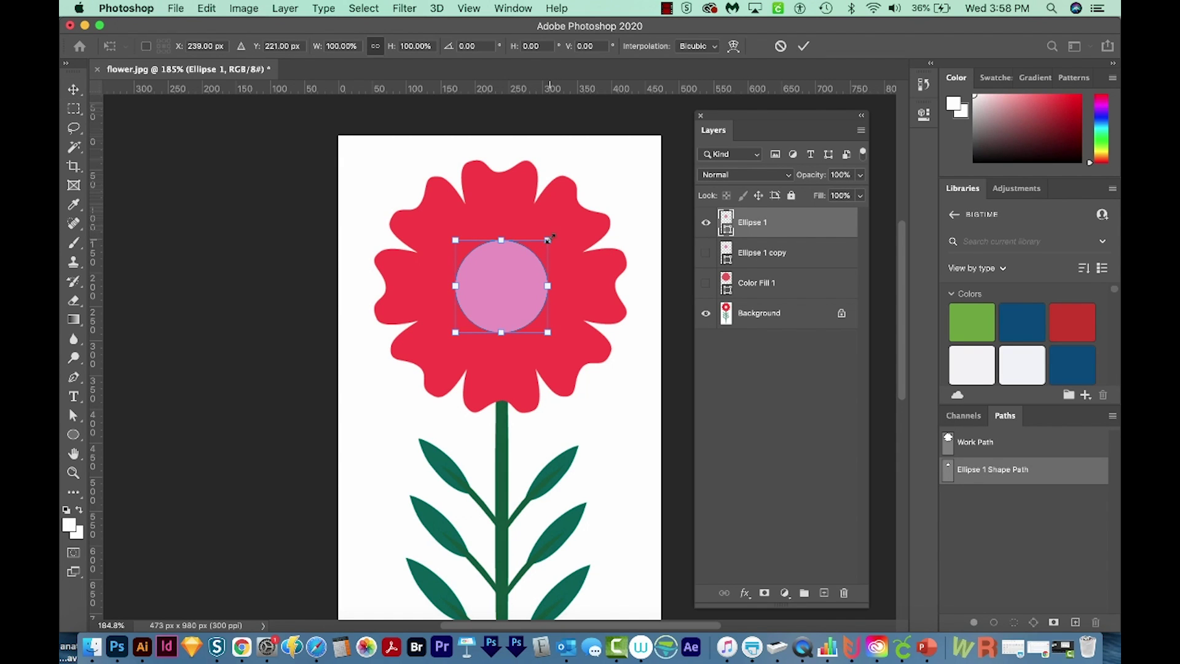
drag(548, 240, 527, 269)
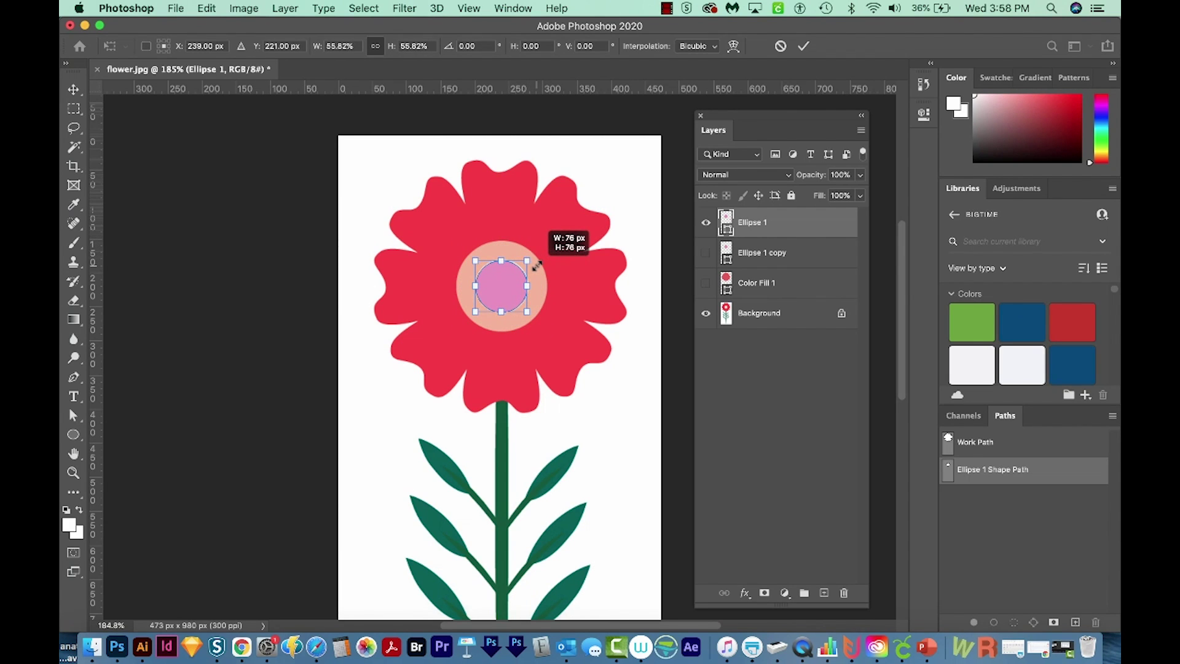
drag(526, 269, 537, 264)
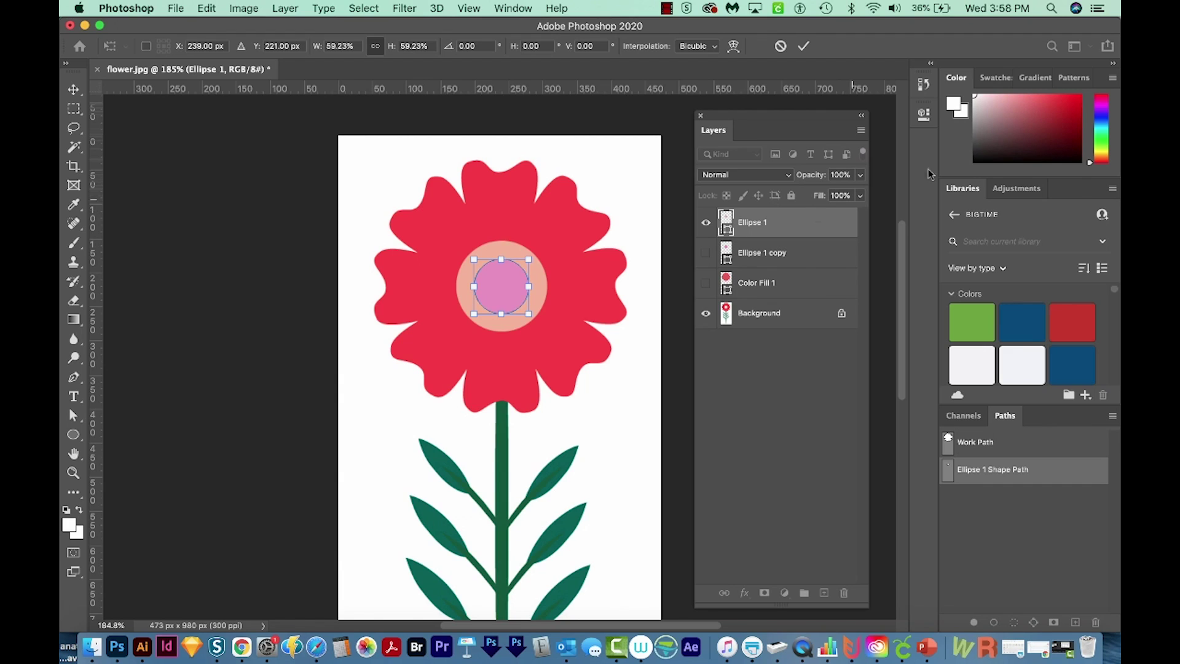
click(923, 114)
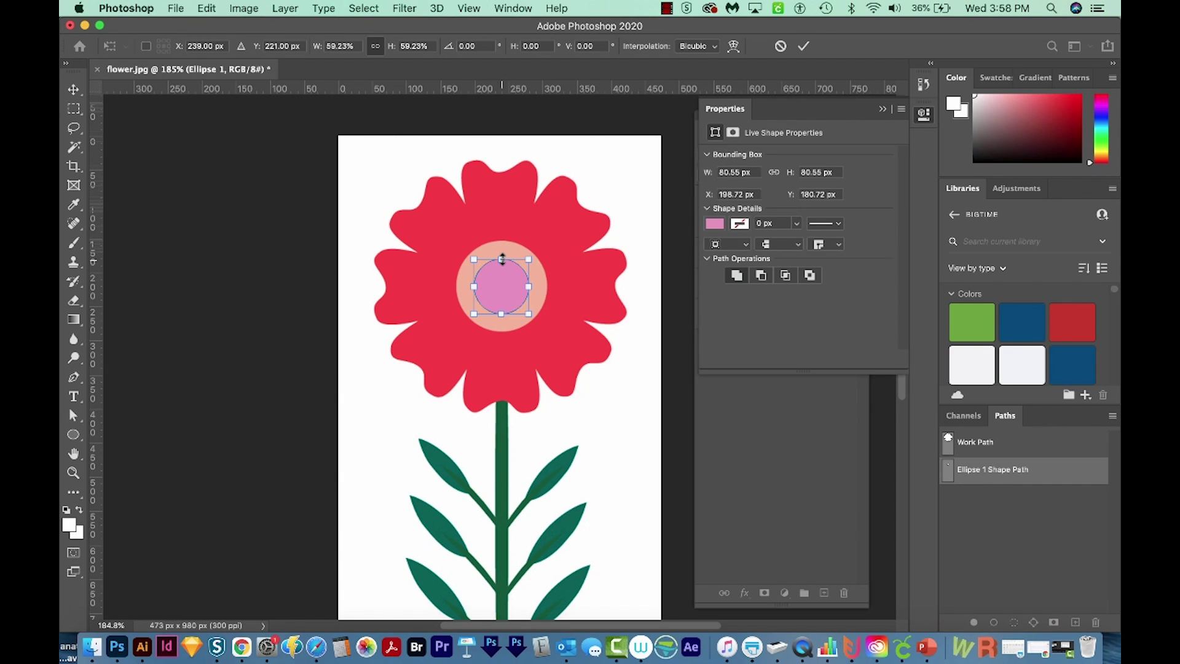
key(Return)
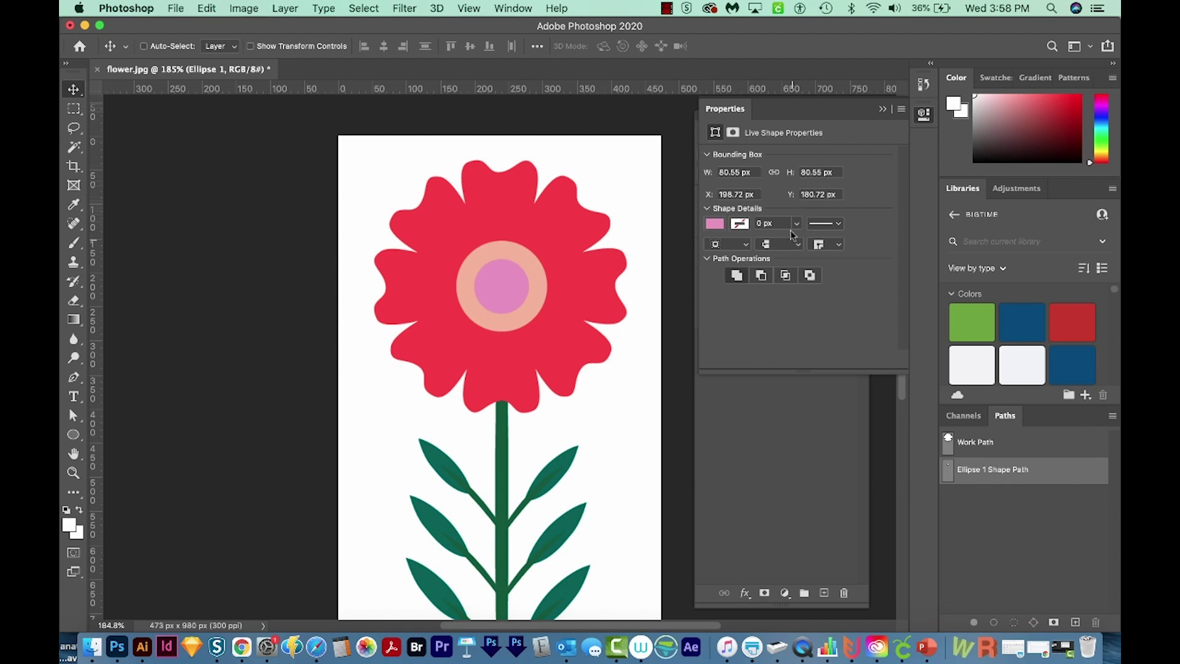
Step: Fill the shrunken Ellipse 1 with white and hide it
click(715, 224)
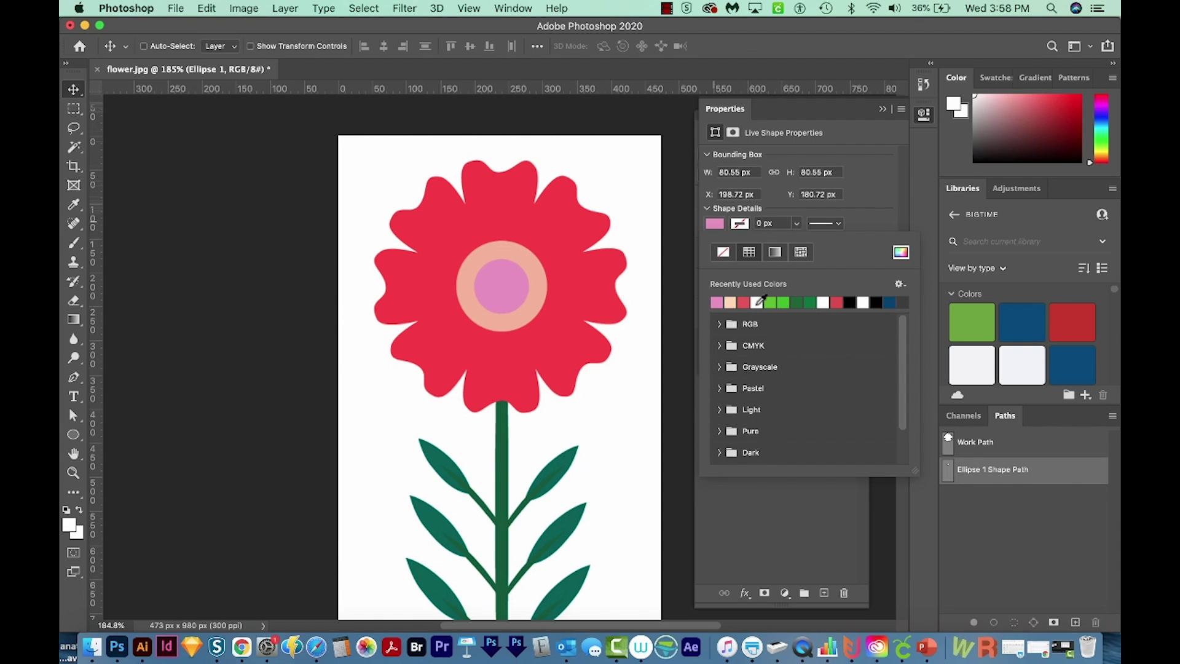
click(758, 302)
key(Return)
click(706, 223)
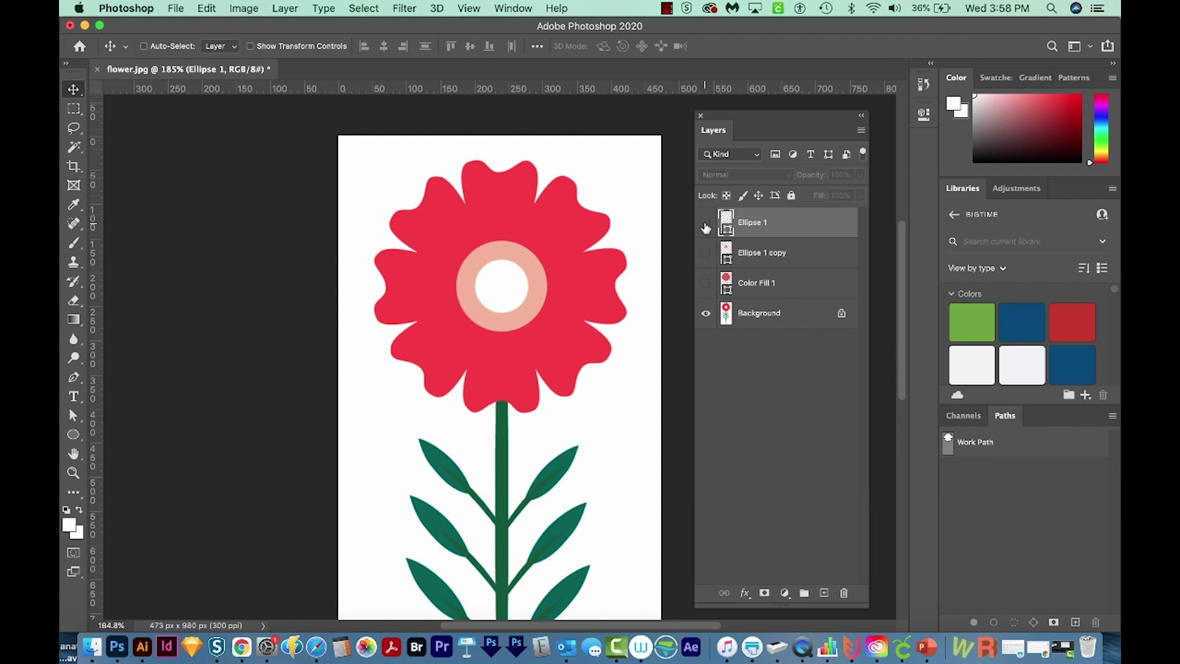
scroll(522, 531, down, 5)
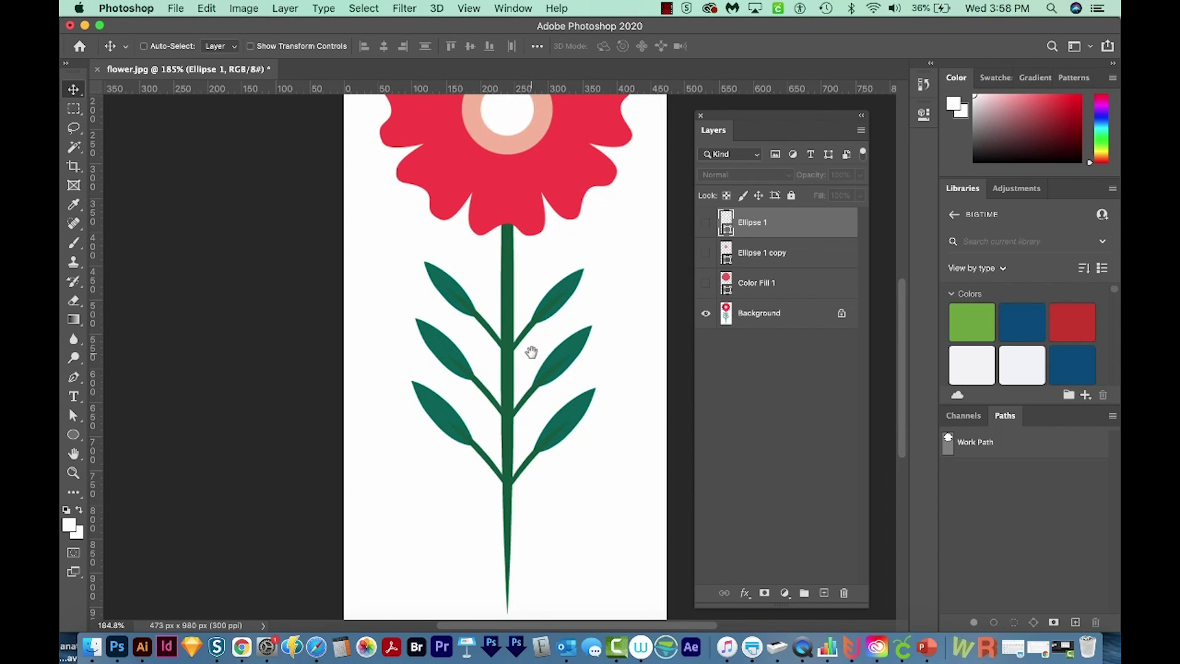
Step: Magic Wand the green stem on Background, make a work path, and reload it as a selection
click(758, 318)
key(w)
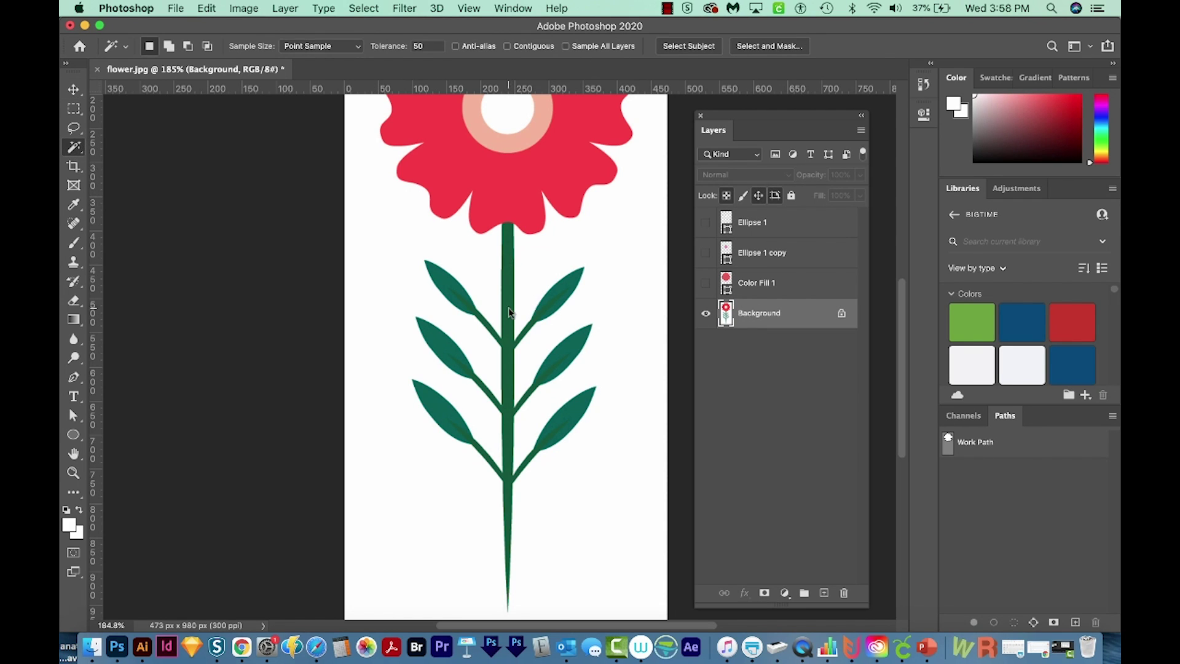
click(551, 300)
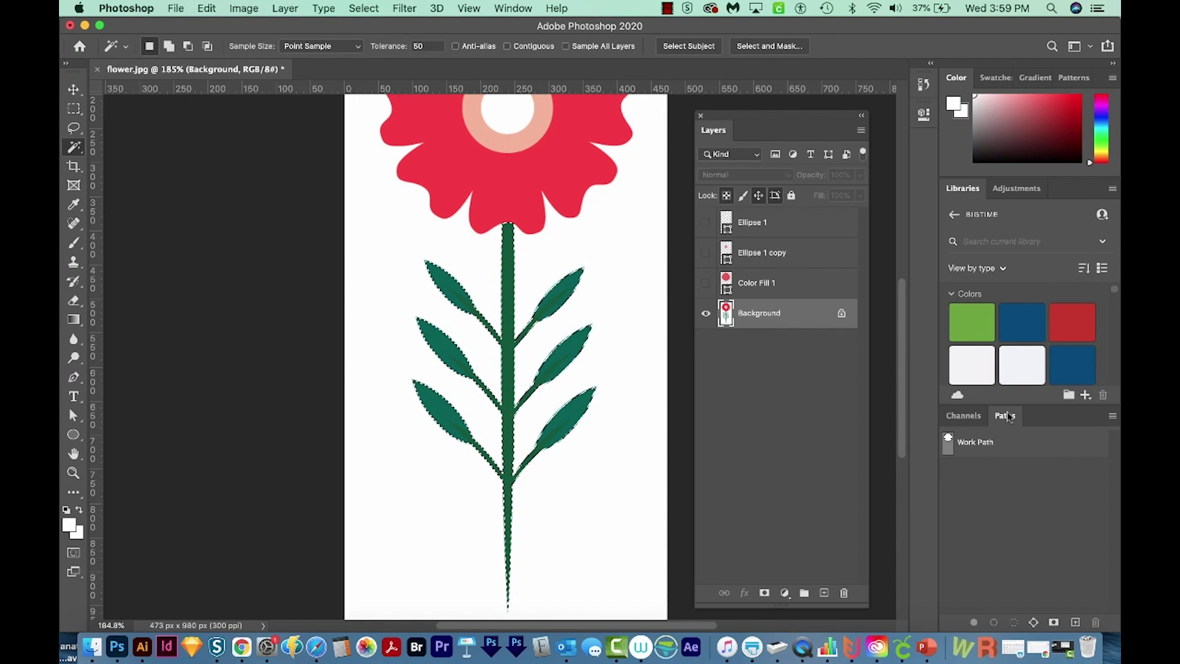
click(1035, 623)
key(z)
mouse_move(421, 304)
mouse_down()
mouse_move(533, 295)
mouse_move(585, 264)
mouse_up()
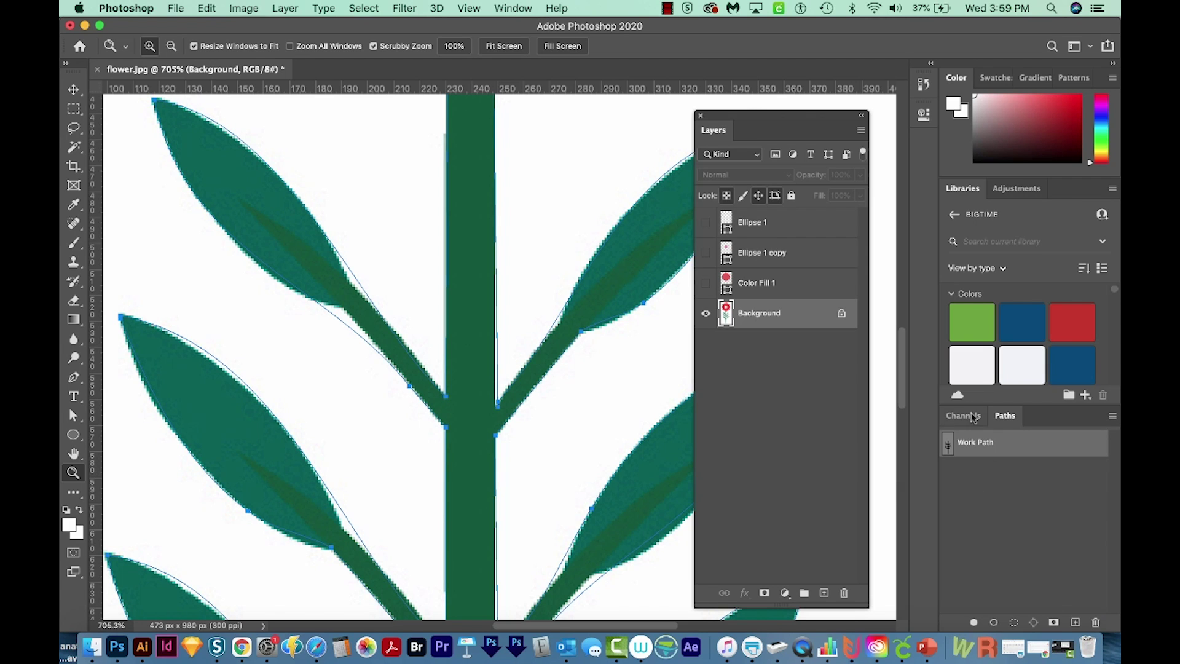
key(ctrl+Return)
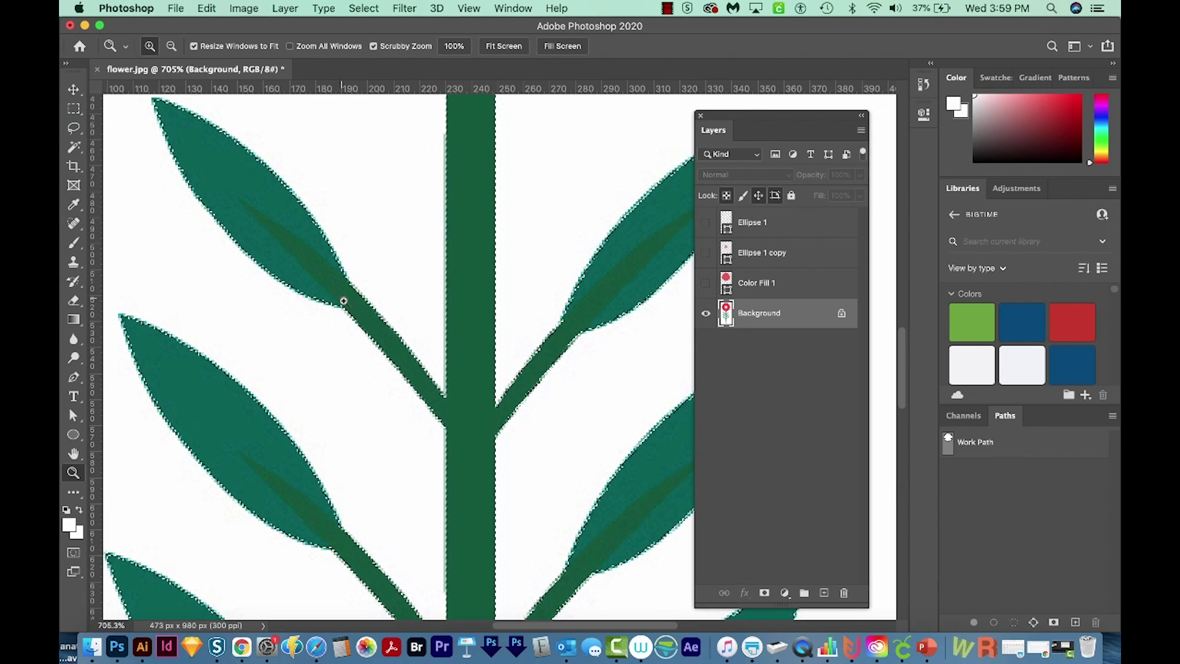
Step: Make a work path from the stem selection at 0.5 px tolerance, then zoom out
click(1113, 419)
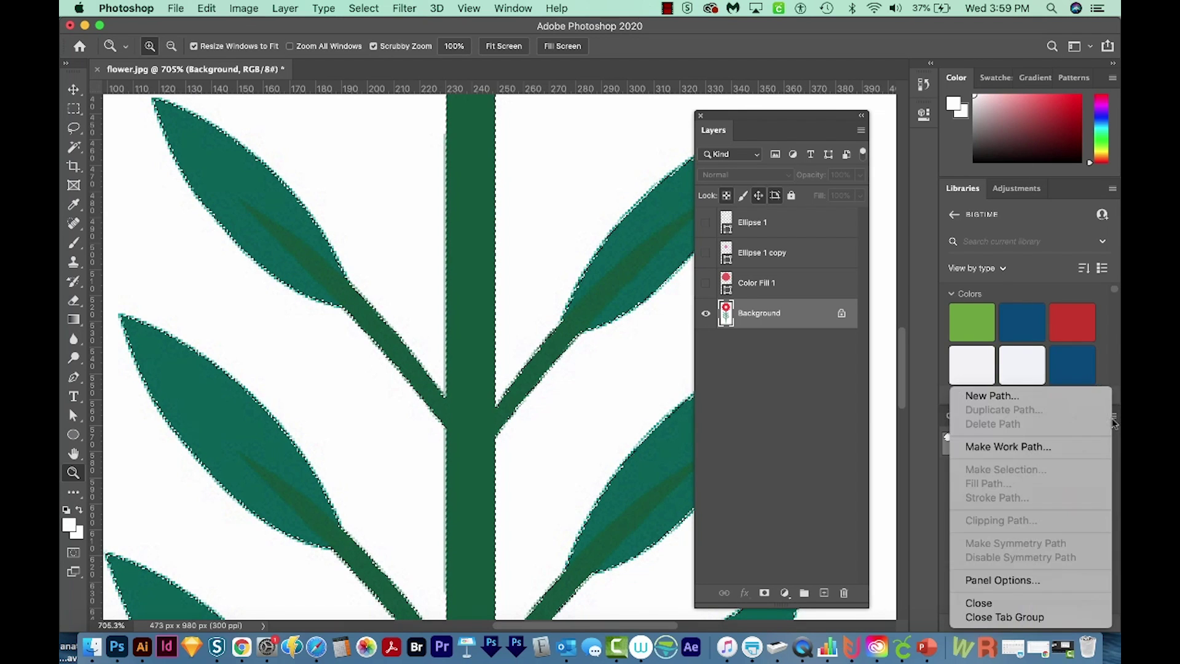
click(1033, 449)
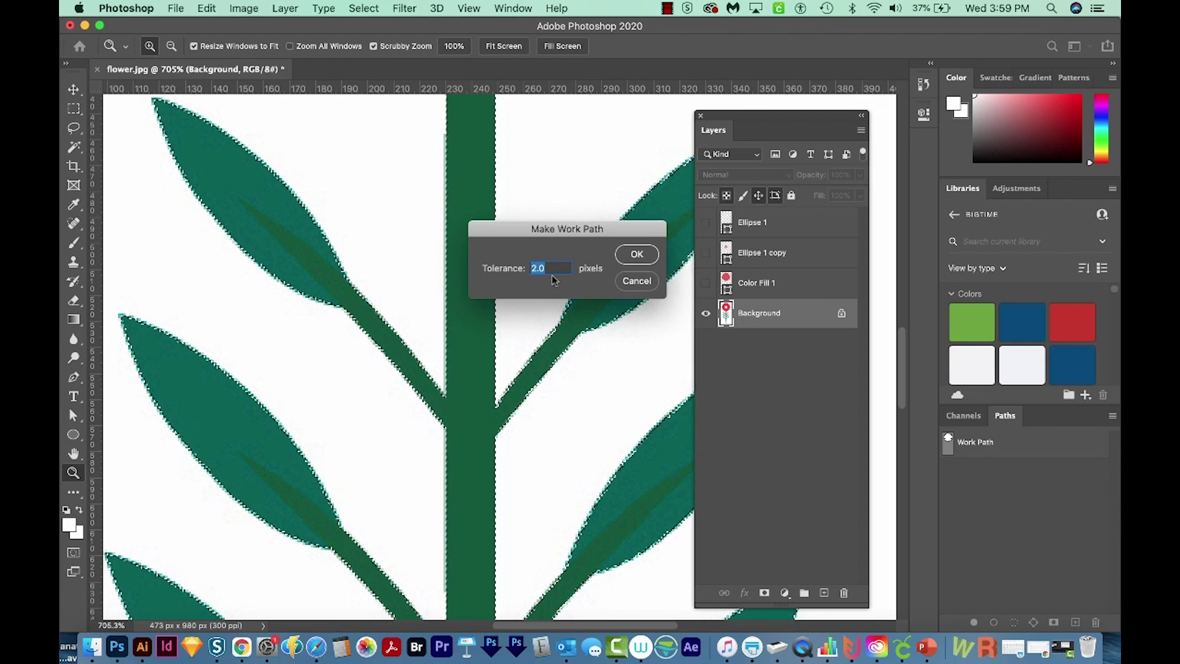
text(.5)
click(649, 257)
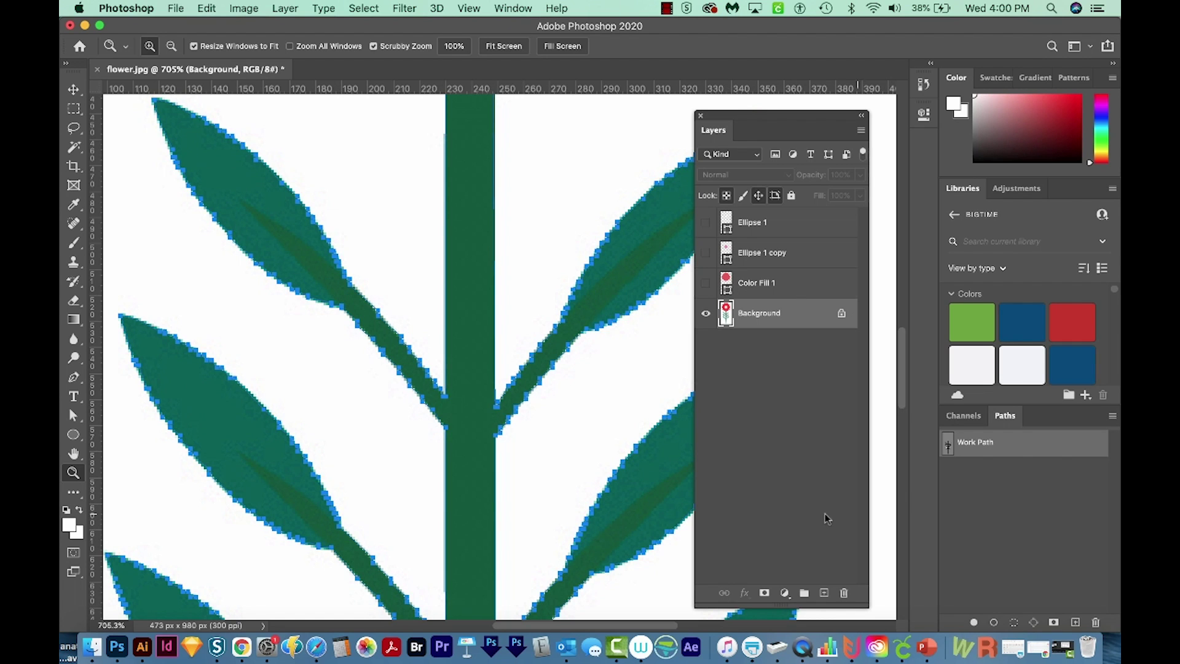
drag(617, 483, 528, 400)
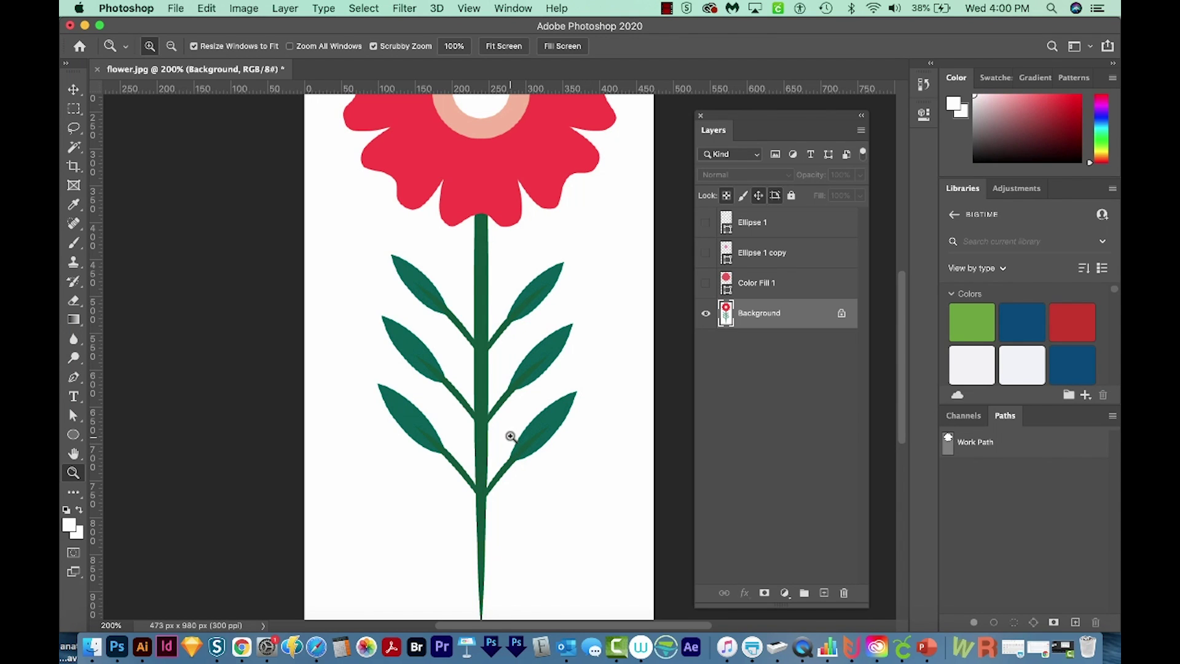
Step: Close the stem path with a sharp bottom corner and a curved anchor at the flower base
key(p)
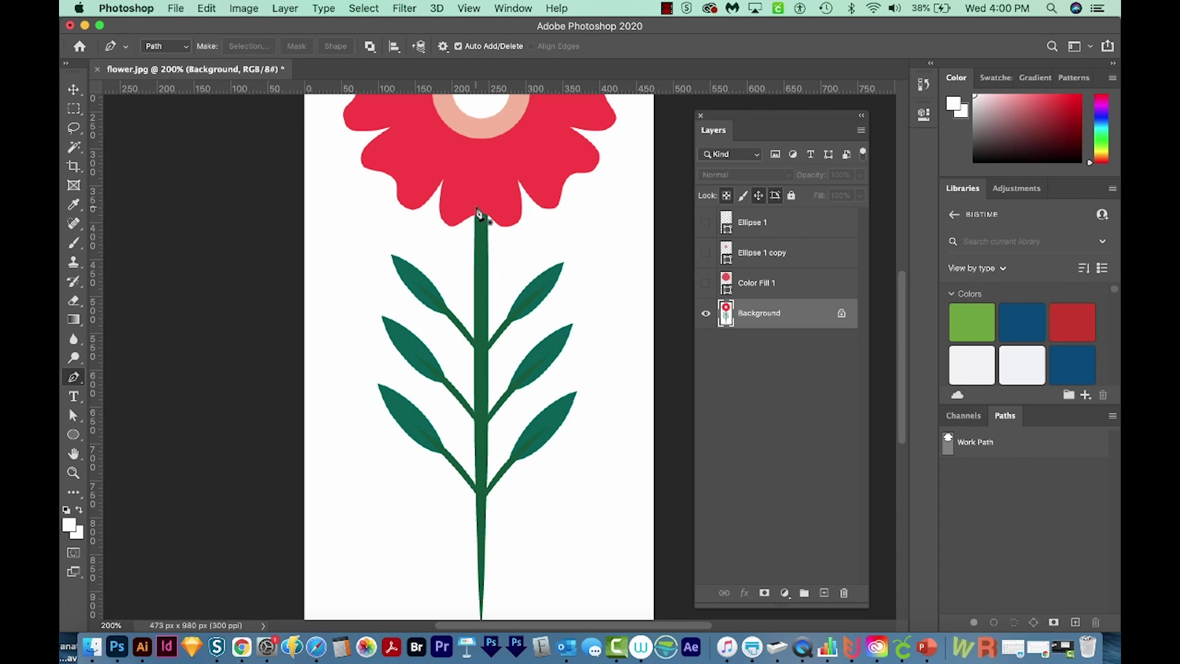
click(477, 213)
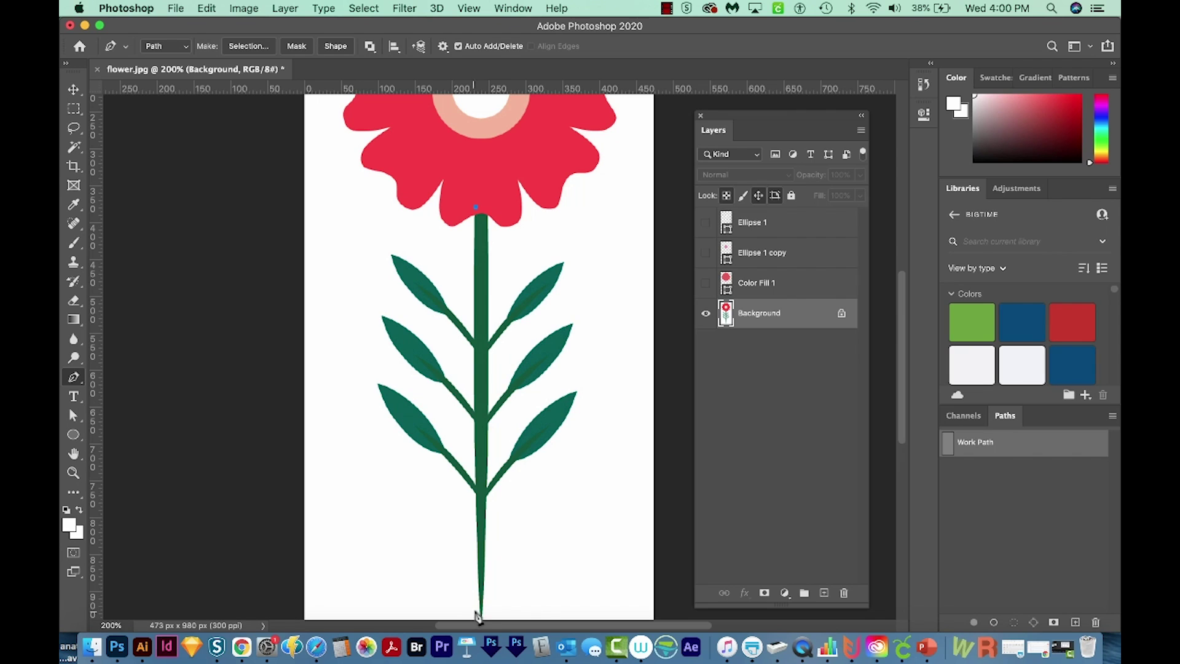
mouse_move(480, 617)
mouse_down()
mouse_move(459, 575)
mouse_move(492, 598)
mouse_up()
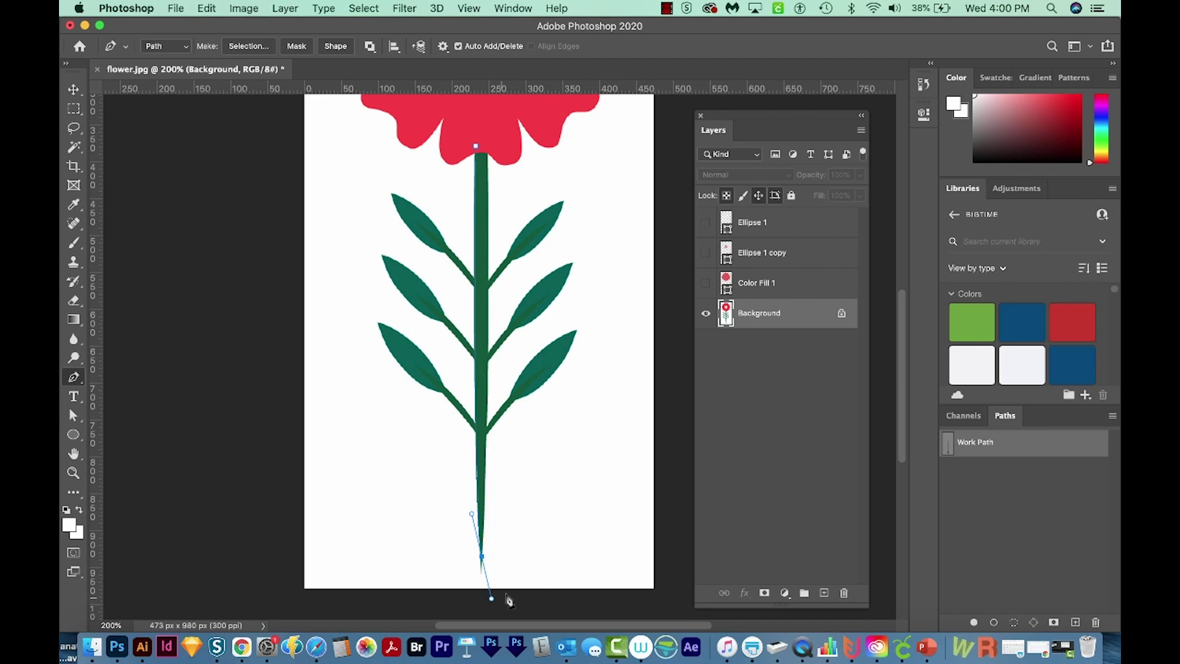
alt+click(481, 557)
drag(488, 144, 483, 102)
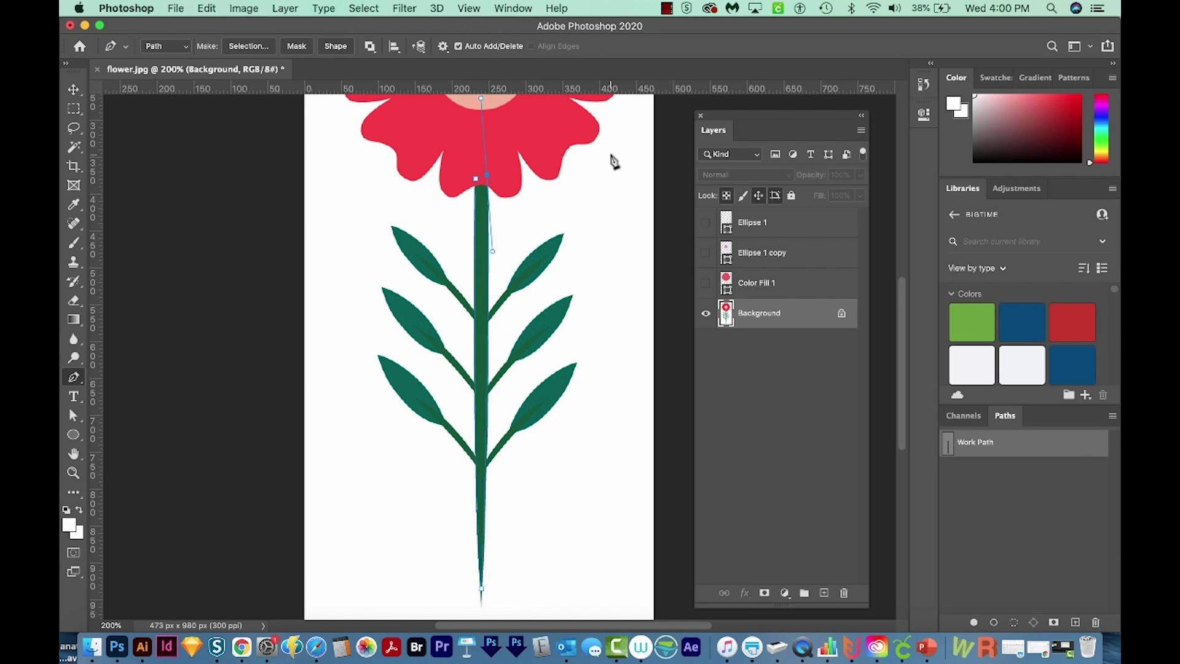
alt+click(476, 178)
click(481, 184)
Step: Fill the stem path with a green Solid Color fill layer named Color Fill 2
click(282, 11)
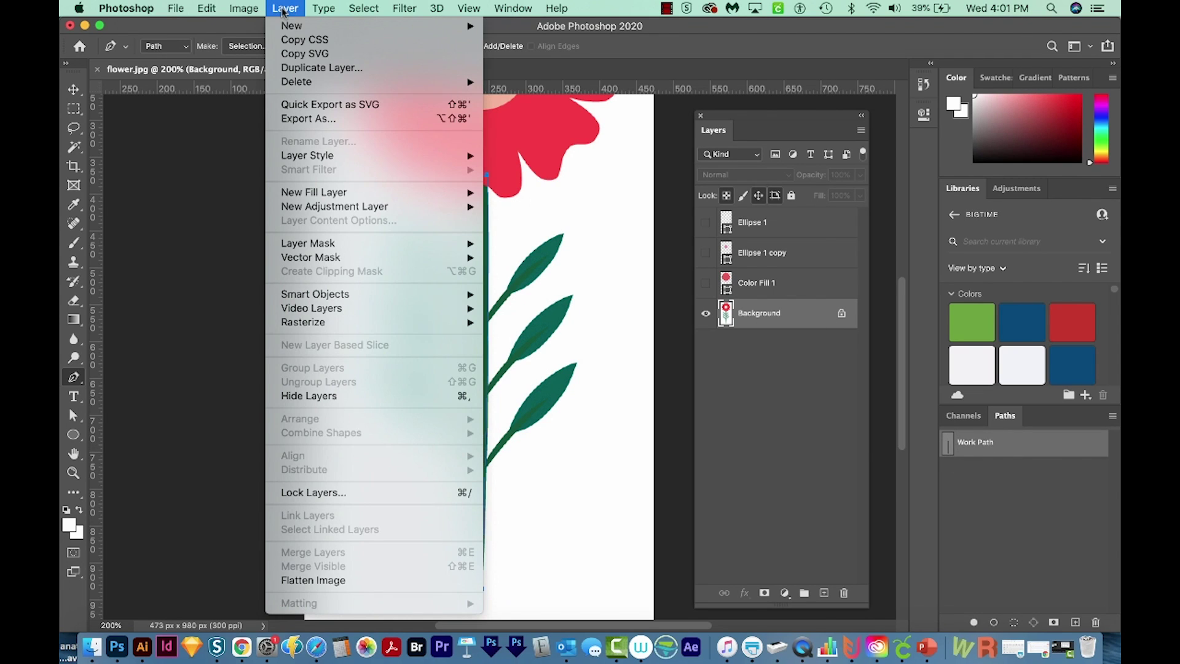
mouse_move(314, 191)
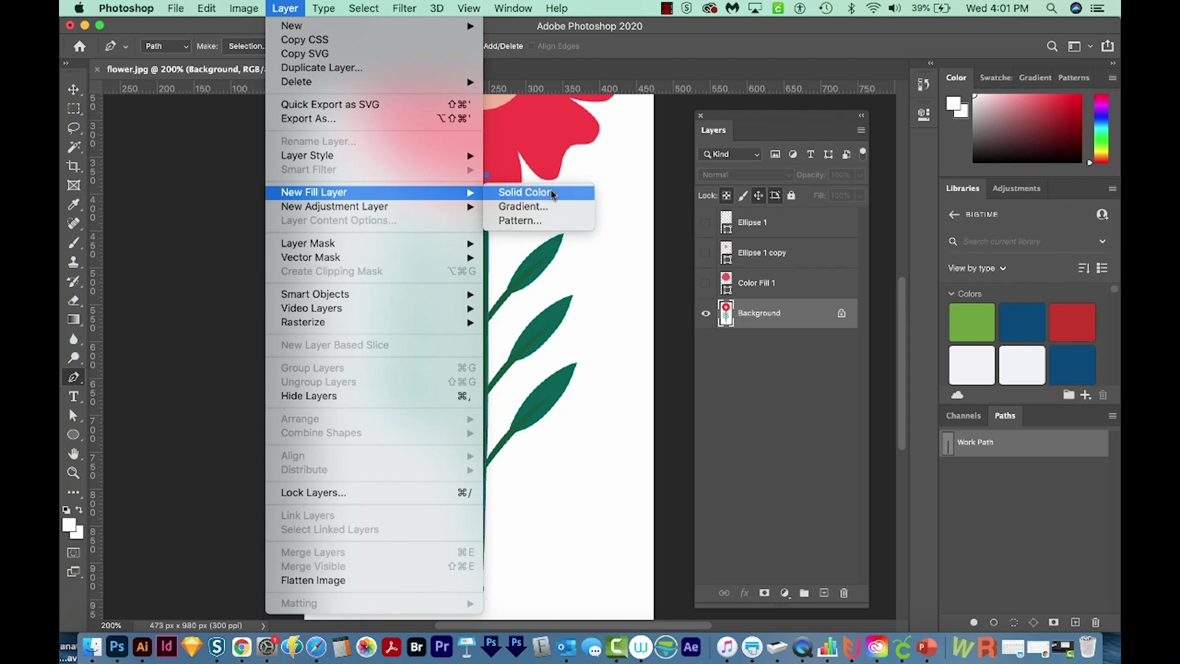
click(550, 193)
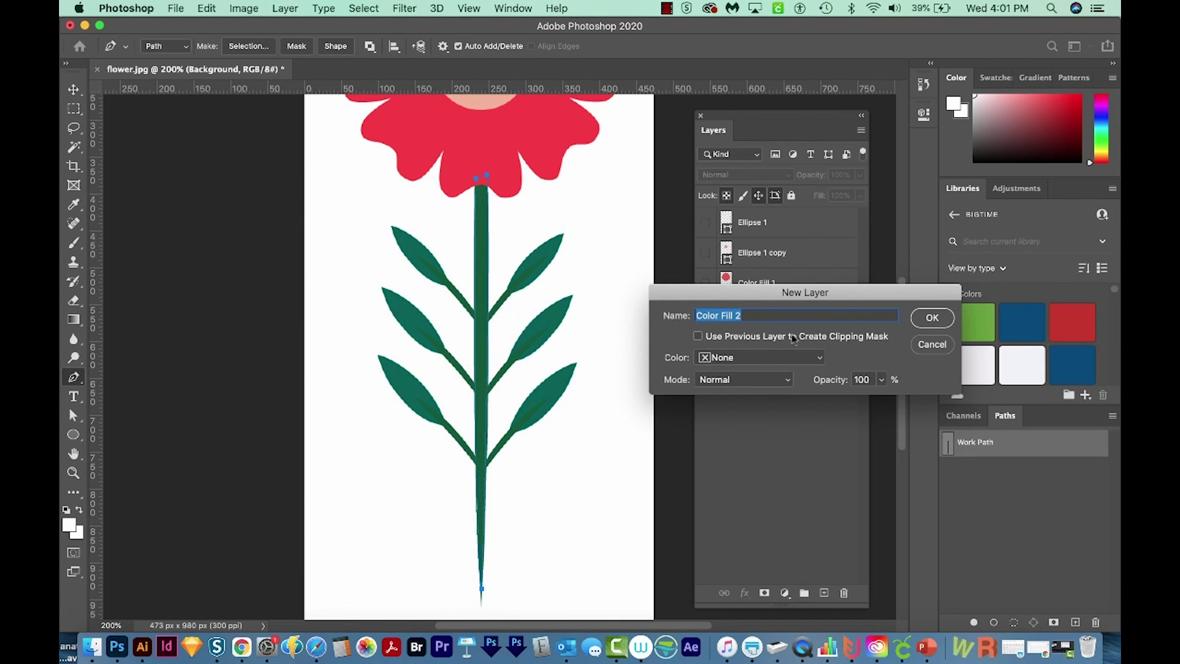
click(931, 320)
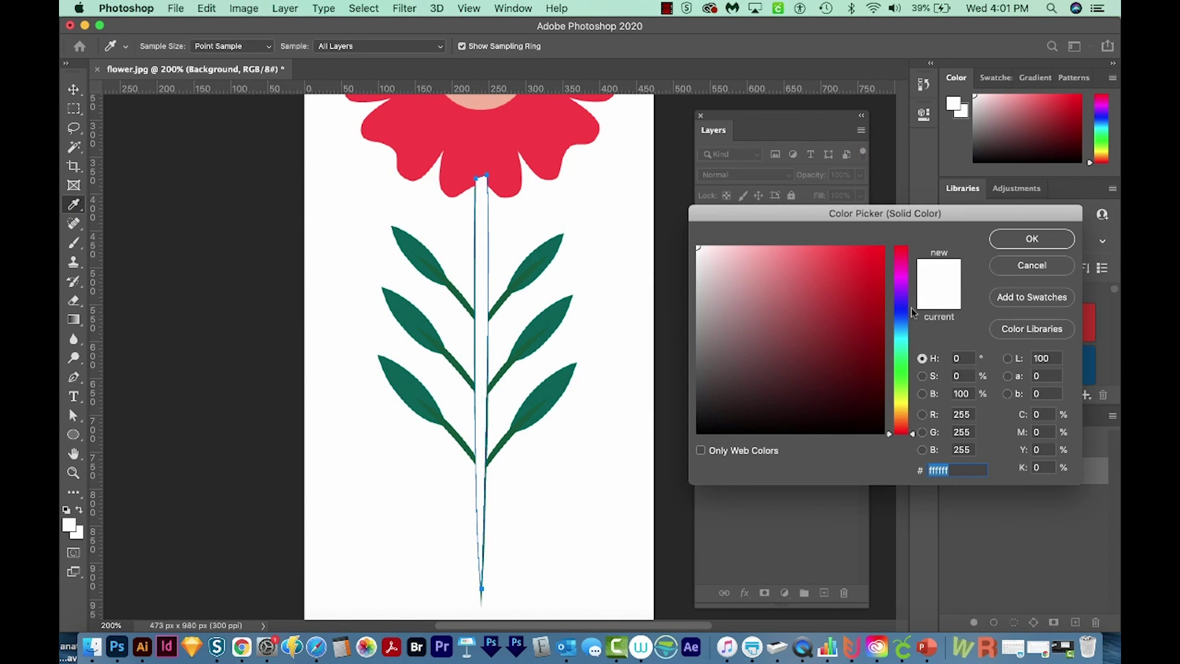
click(902, 375)
drag(827, 282, 861, 332)
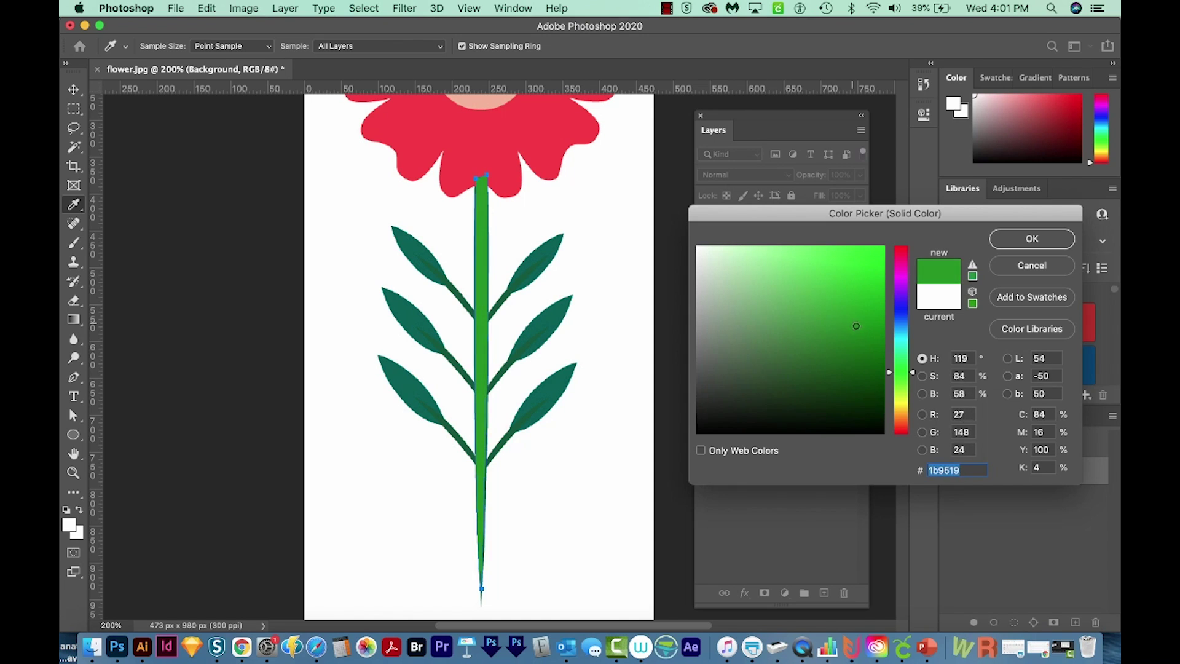
click(1040, 241)
drag(581, 302, 642, 243)
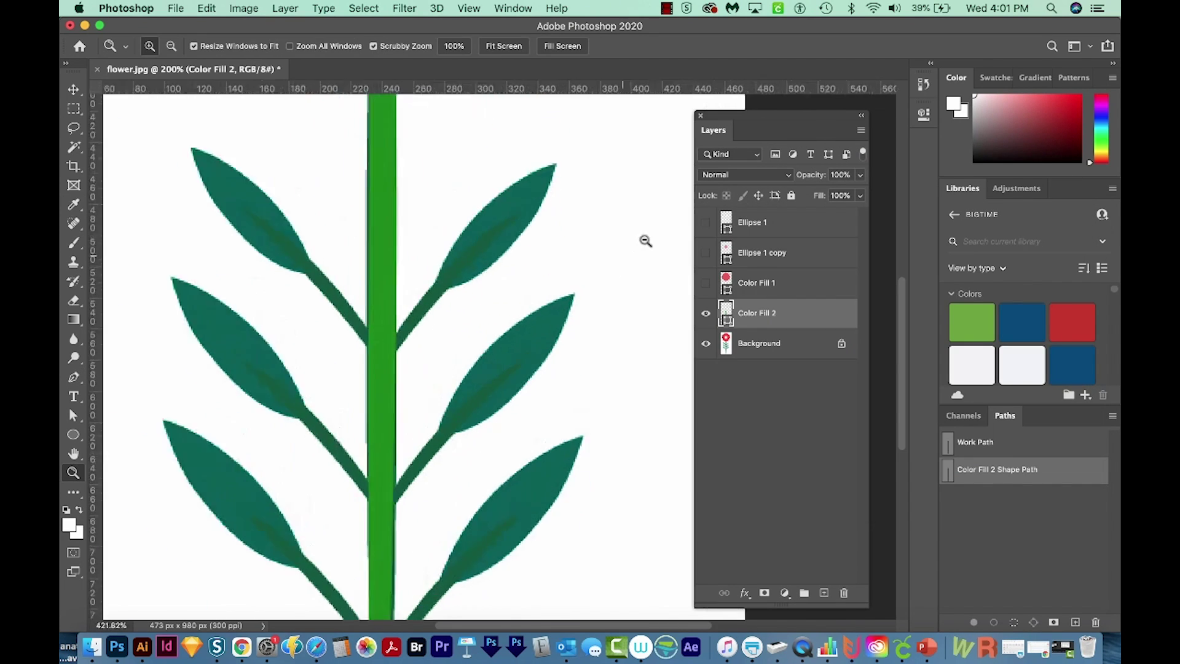
mouse_move(520, 340)
mouse_down()
mouse_move(516, 322)
mouse_move(543, 322)
mouse_up()
key(v)
Step: Pen-trace the upper-right leaf and its stalk from the stem, with corners at tip and base
click(825, 593)
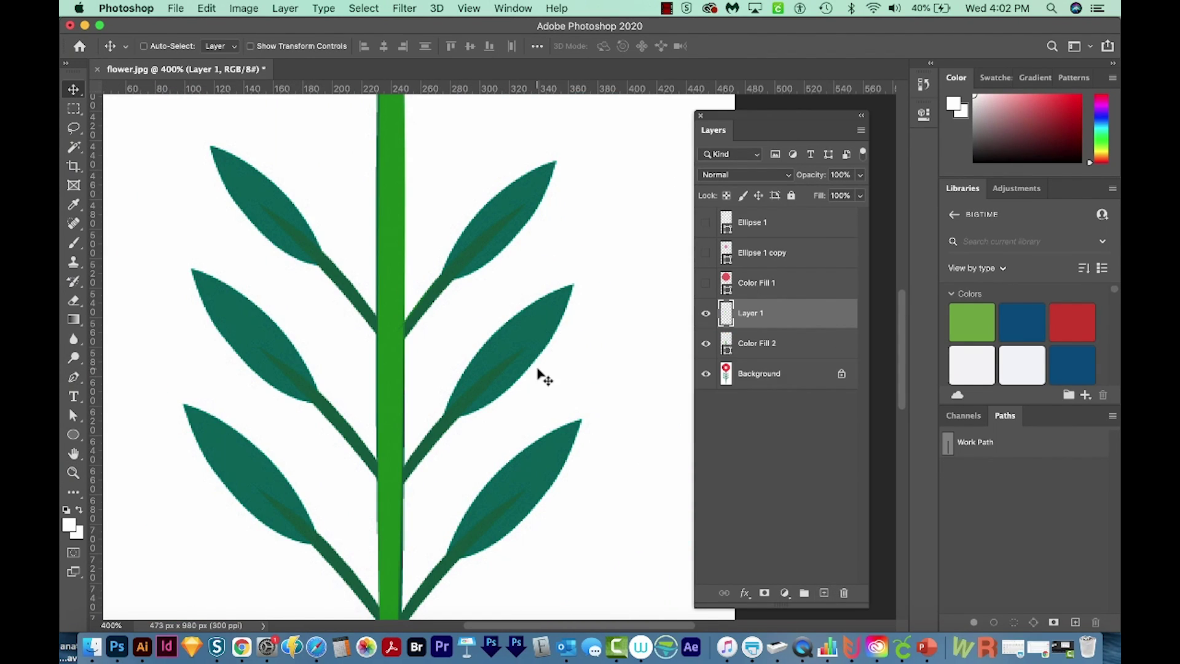
drag(540, 376, 556, 292)
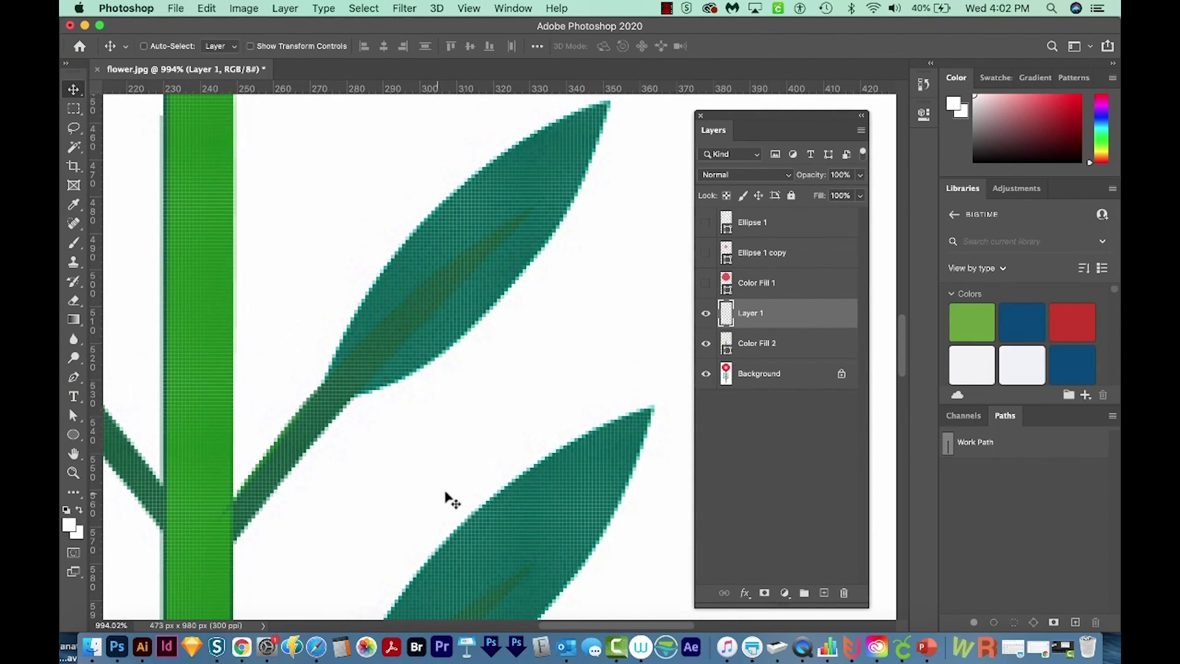
key(p)
click(219, 527)
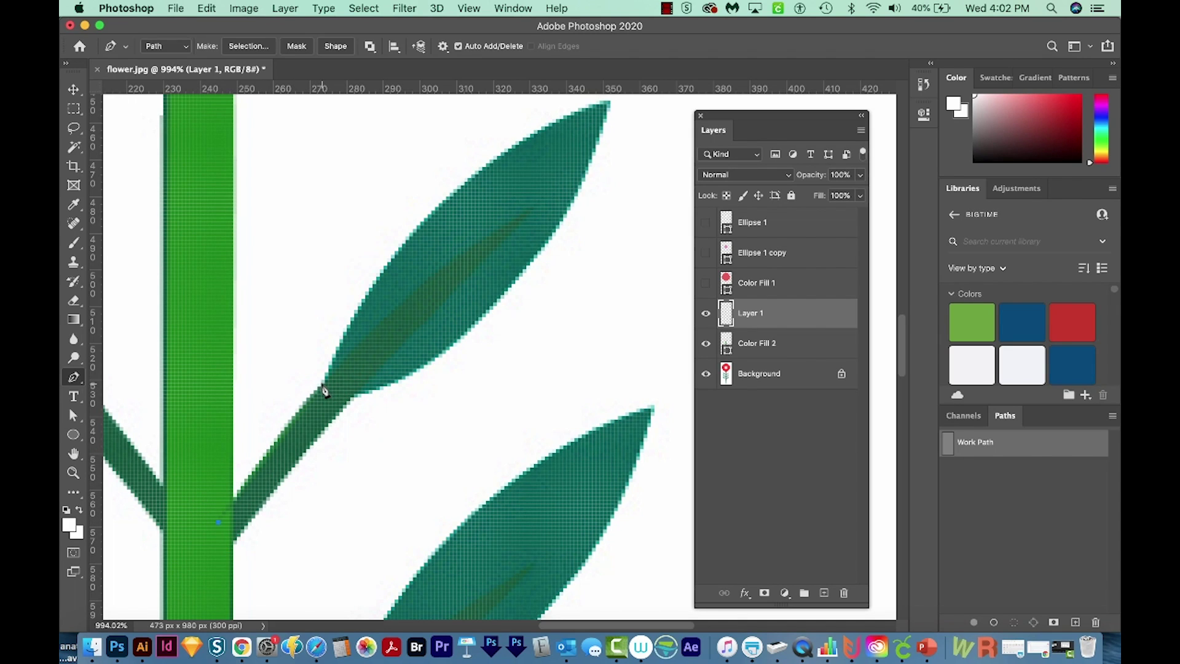
drag(322, 384, 370, 334)
scroll(446, 334, right, 3)
scroll(446, 333, up, 2)
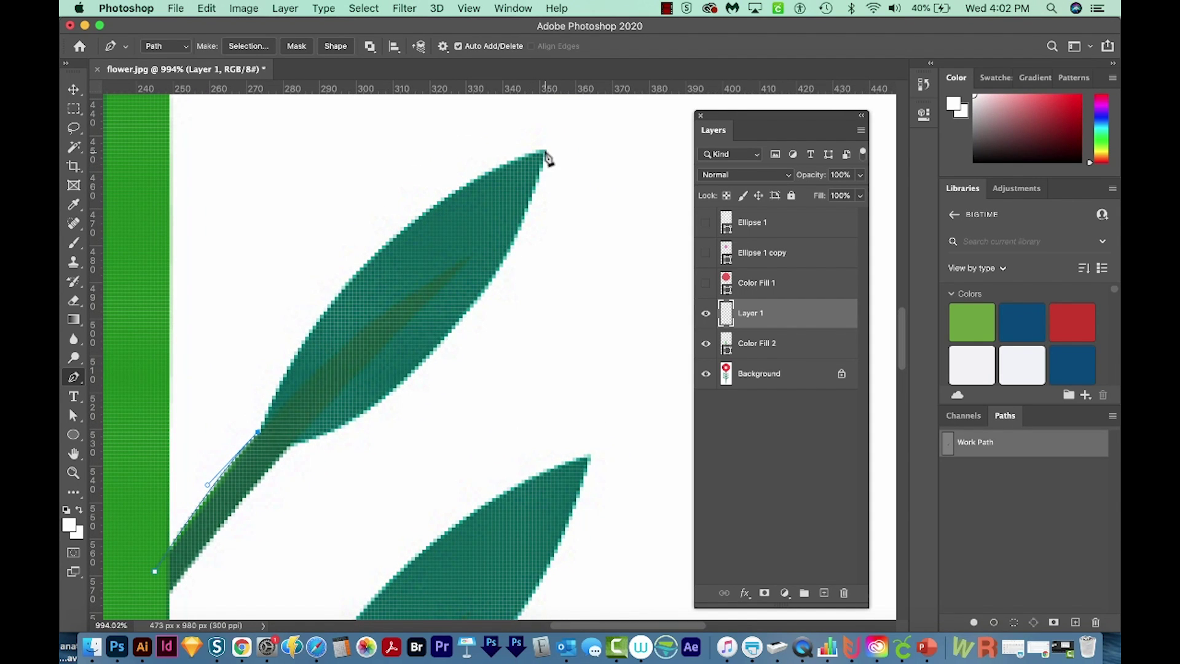
drag(545, 156, 756, 106)
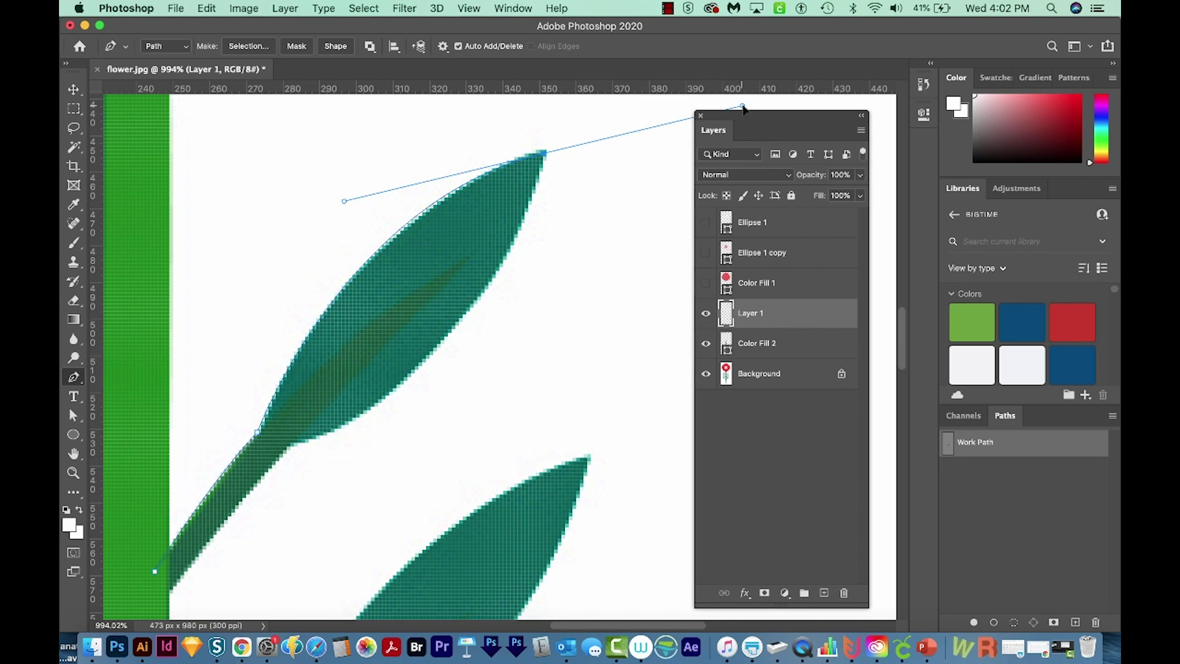
drag(756, 107, 752, 96)
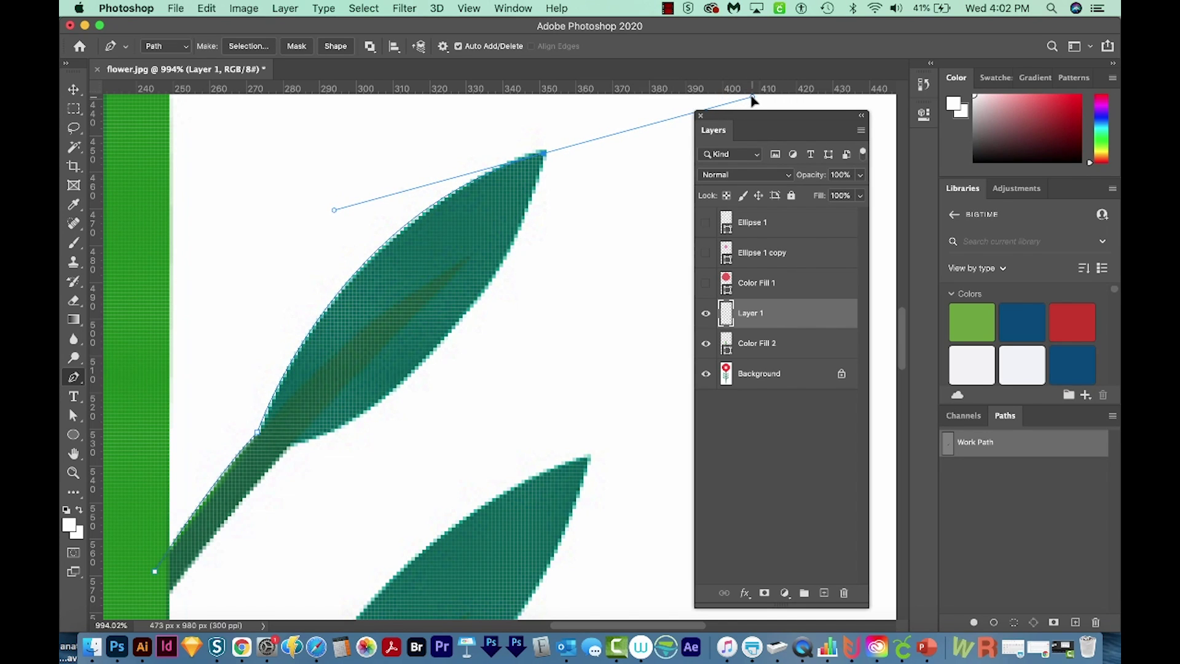
alt+click(544, 154)
drag(287, 448, 202, 532)
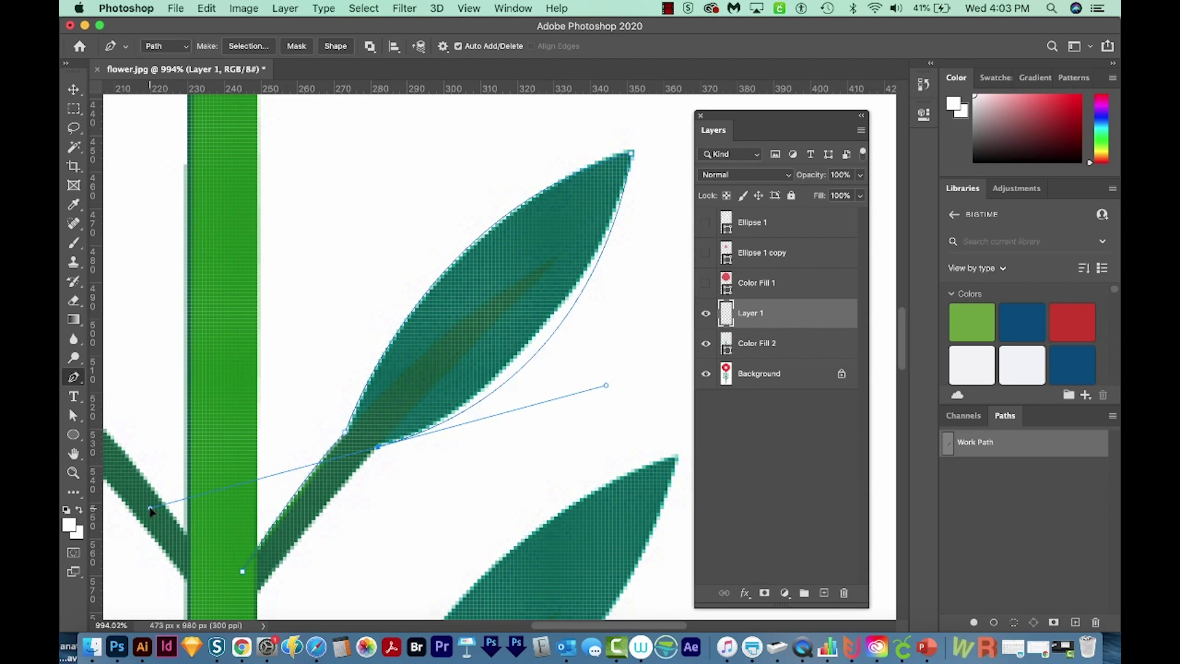
drag(201, 533, 157, 538)
alt+click(377, 450)
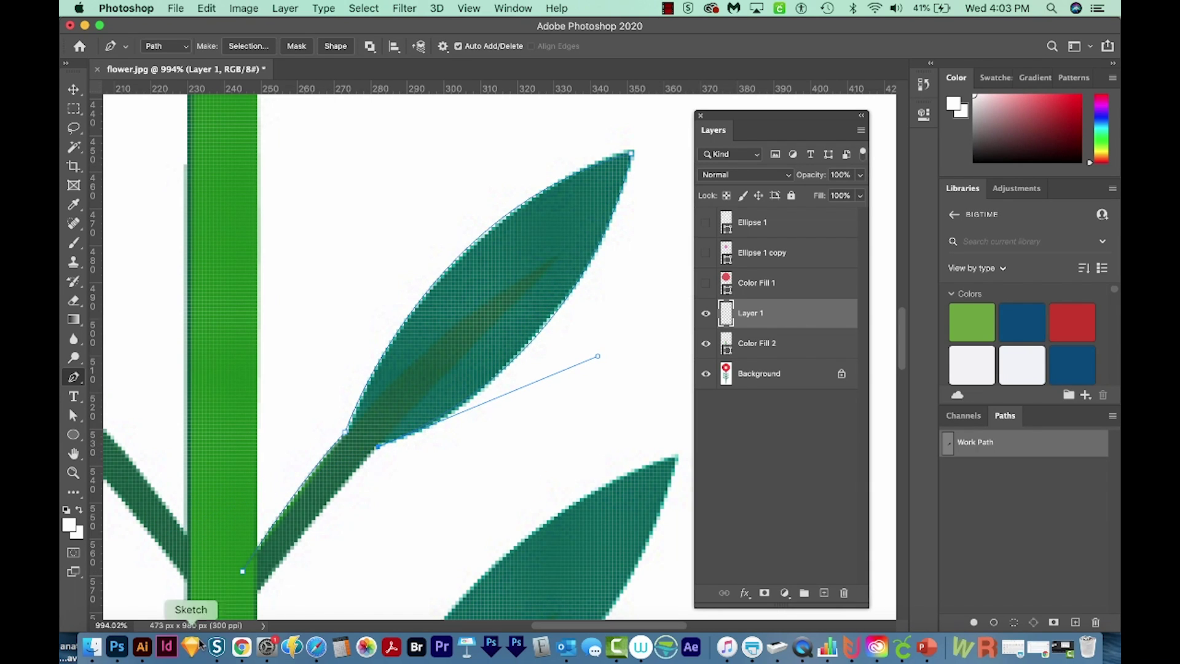
click(247, 603)
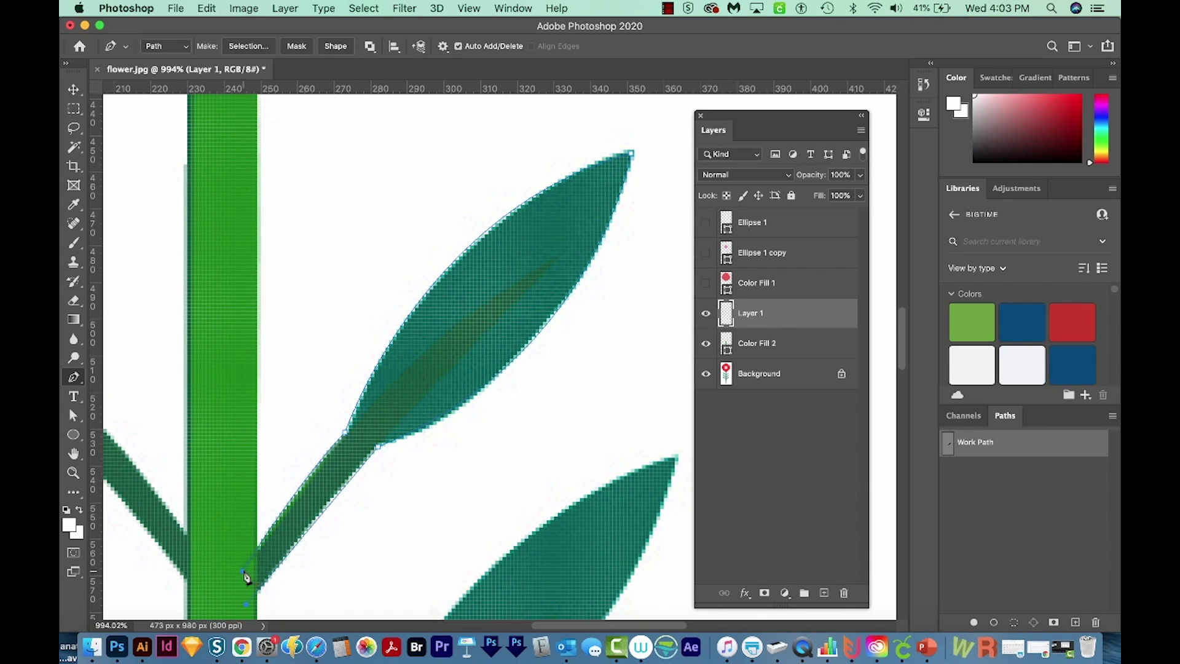
scroll(244, 579, down, 3)
scroll(245, 579, left, 1)
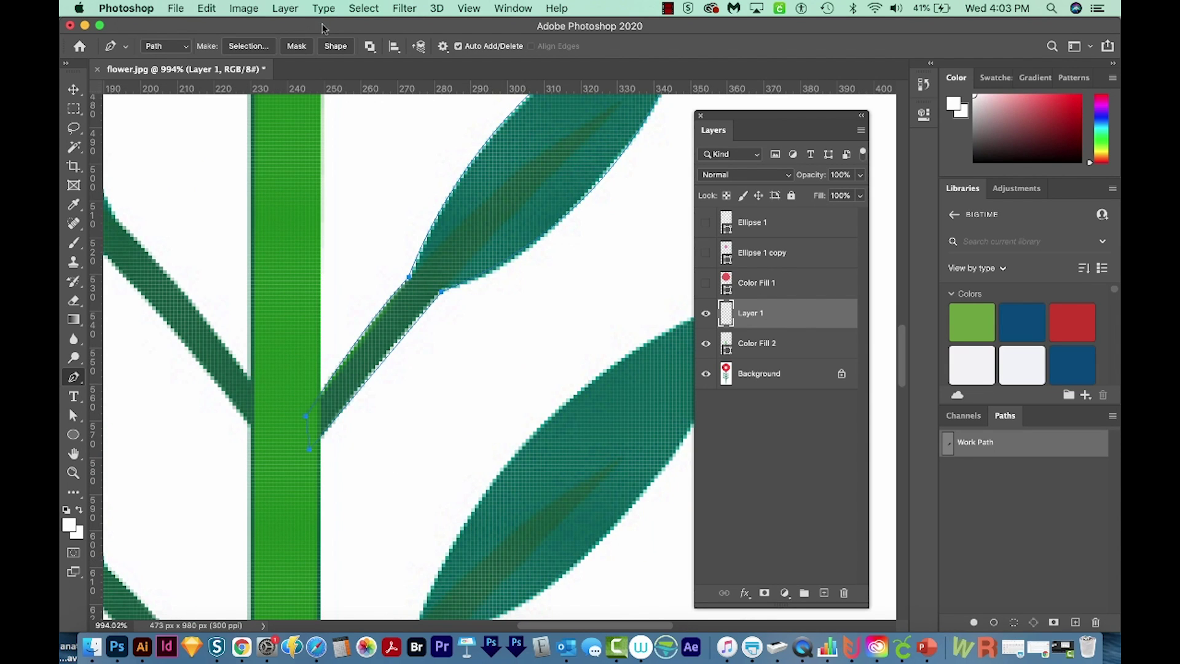
Step: Fill the leaf path with the stem's sampled green as fill layer Color Fill 3
click(287, 9)
mouse_move(314, 192)
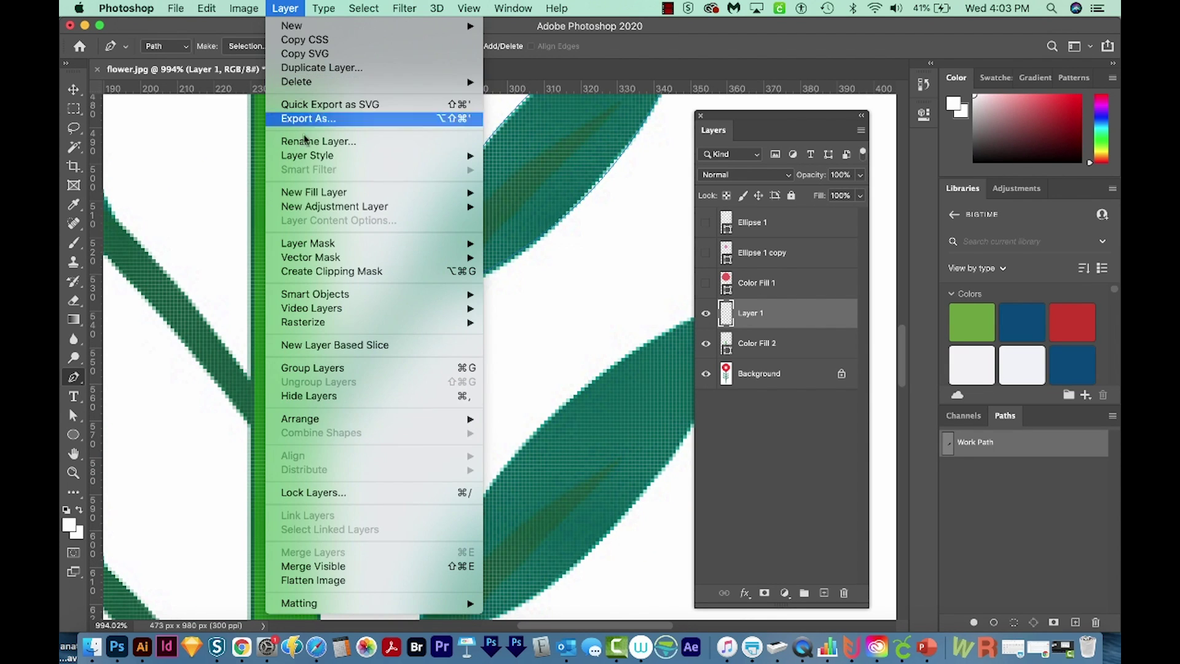
click(498, 191)
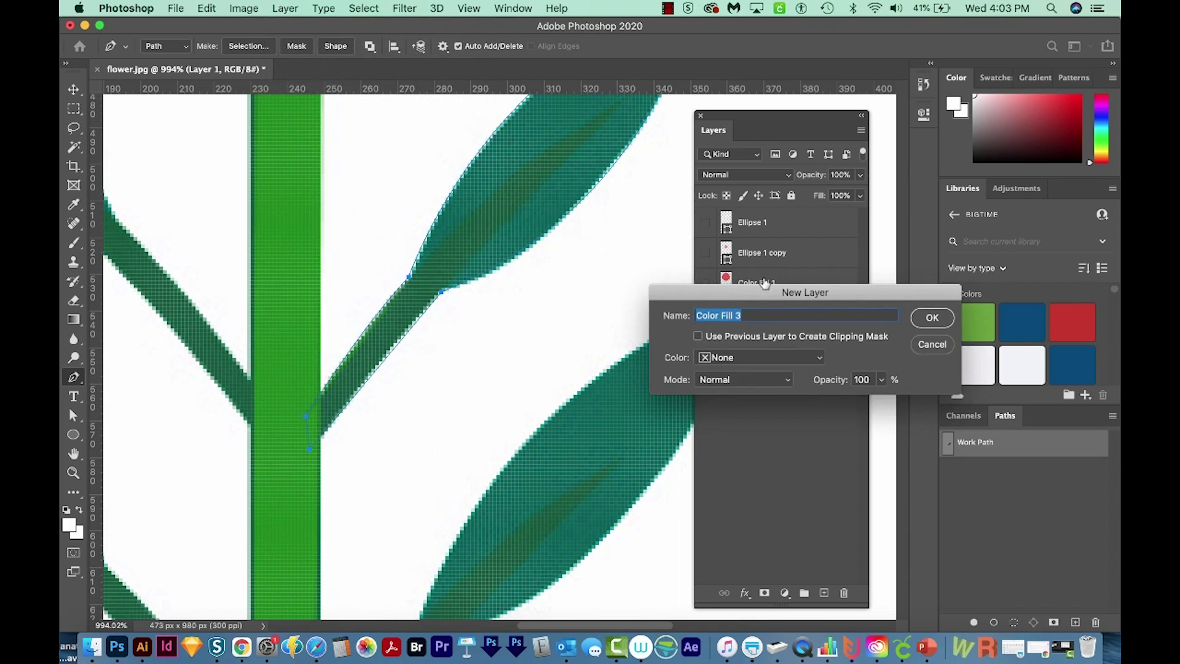
key(Return)
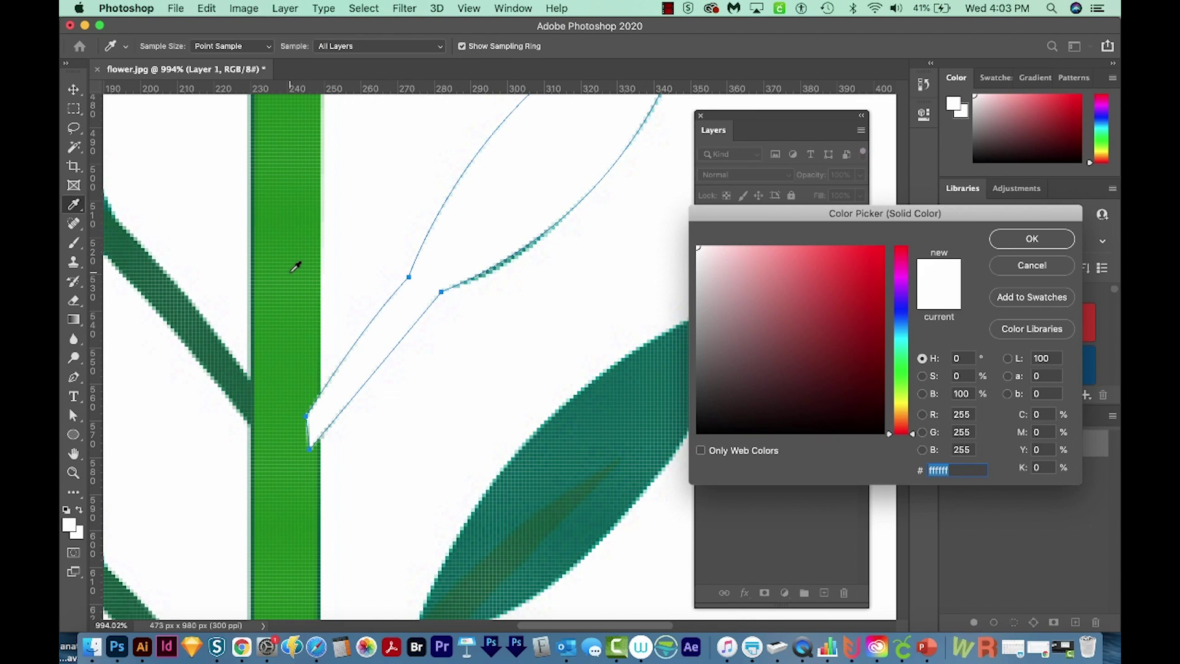
click(289, 276)
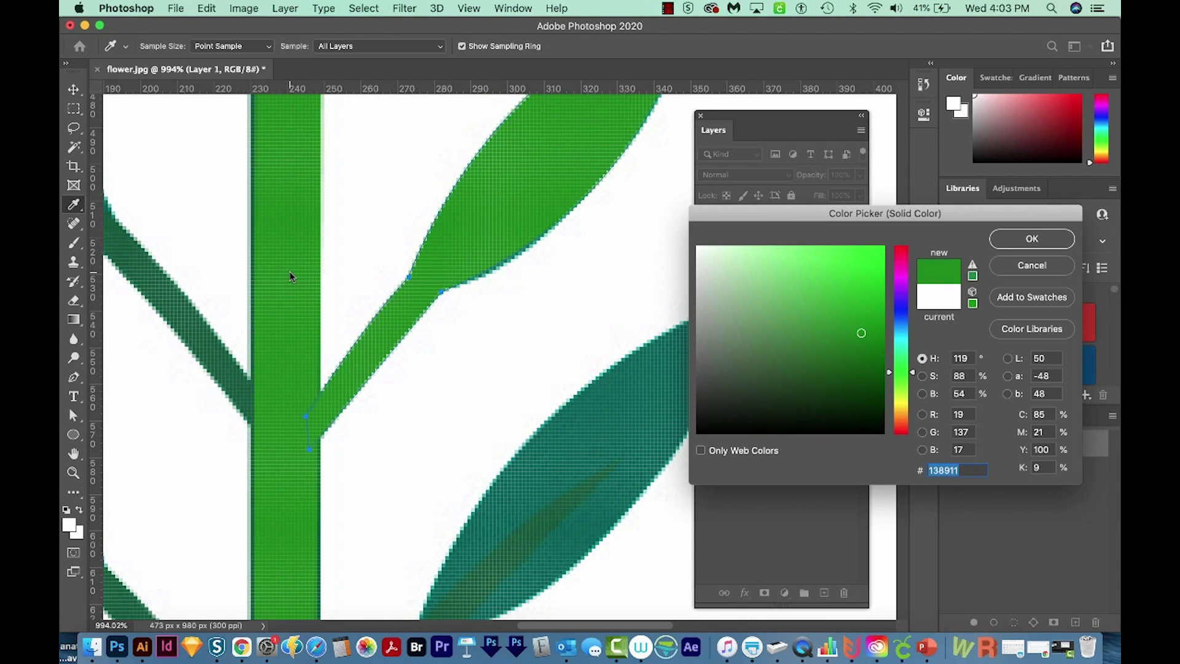
click(1033, 239)
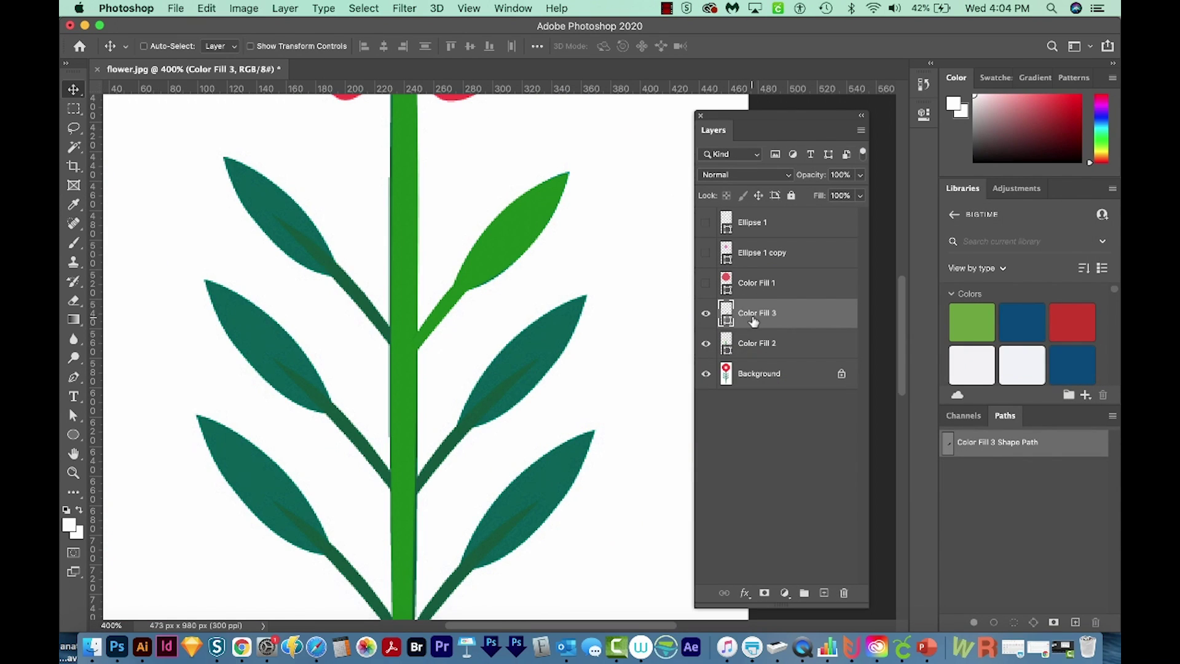
Step: Duplicate the green leaf and enlarge the copy over the middle right teal leaf
drag(752, 316, 808, 590)
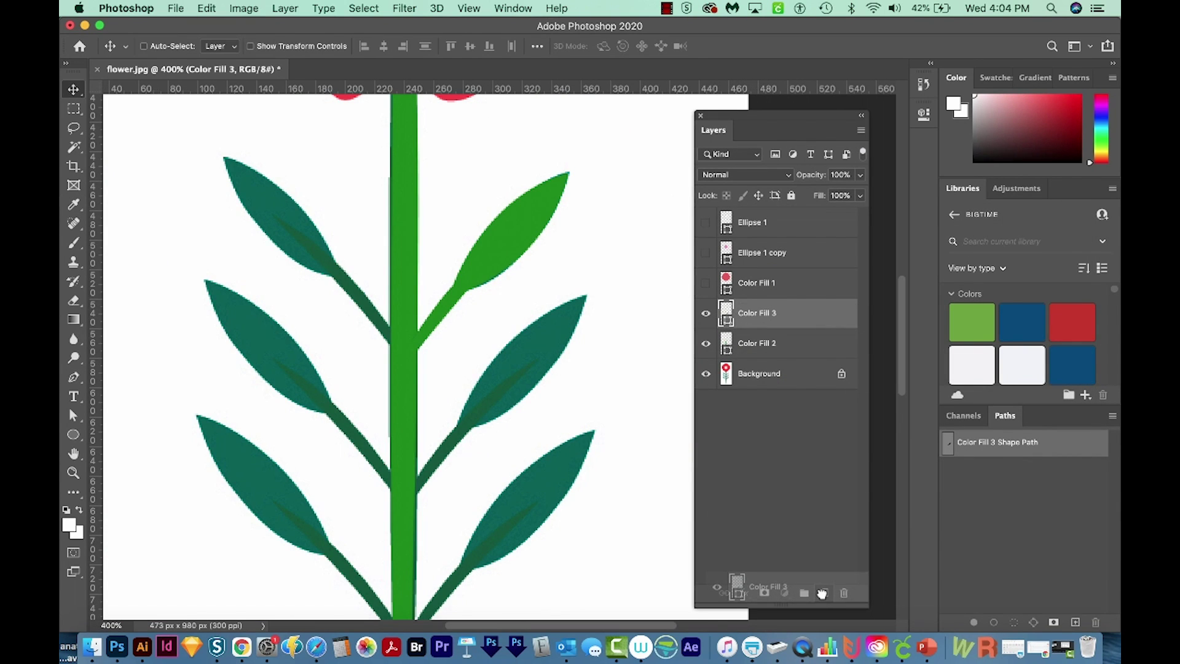
drag(822, 593, 821, 593)
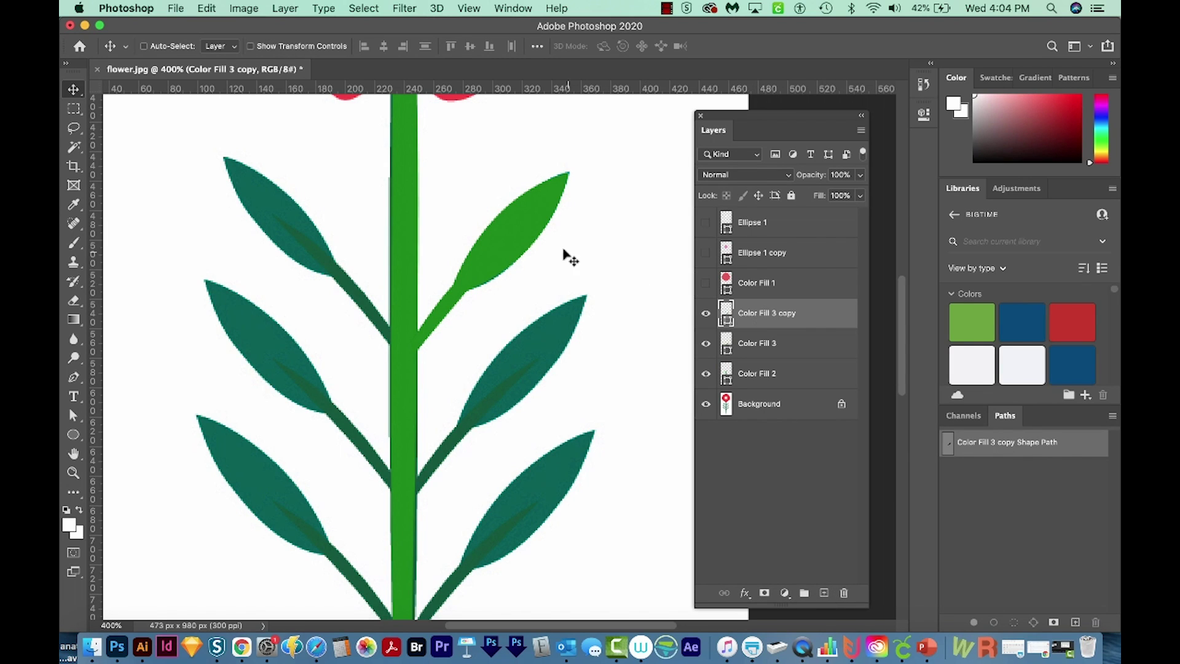
drag(515, 264, 513, 376)
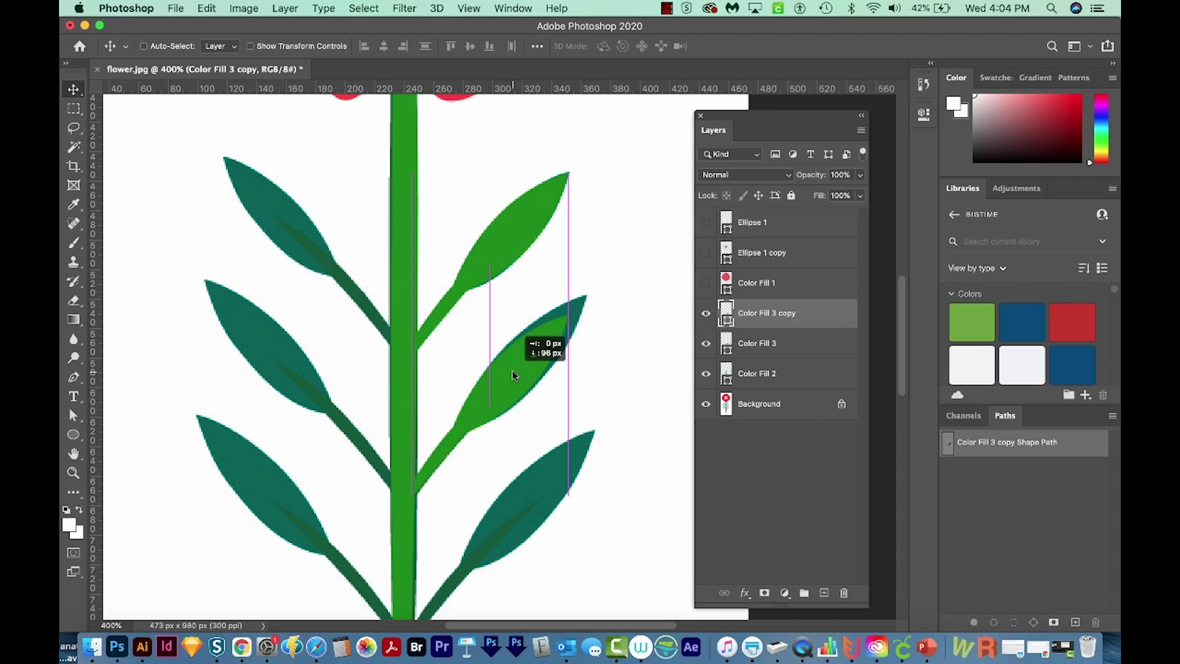
drag(513, 375, 513, 374)
key(ctrl+t)
drag(567, 315, 584, 296)
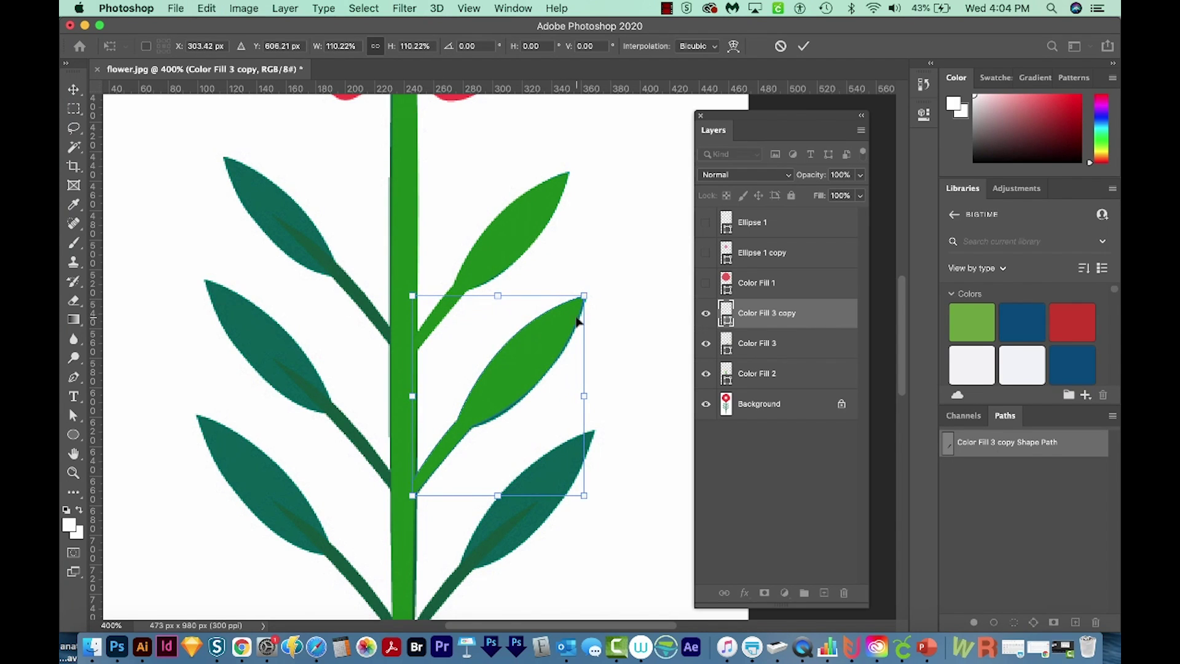
Step: Duplicate that leaf copy again and place it over the lower right leaf
drag(751, 314, 818, 590)
key(v)
drag(562, 183, 555, 322)
key(ctrl+t)
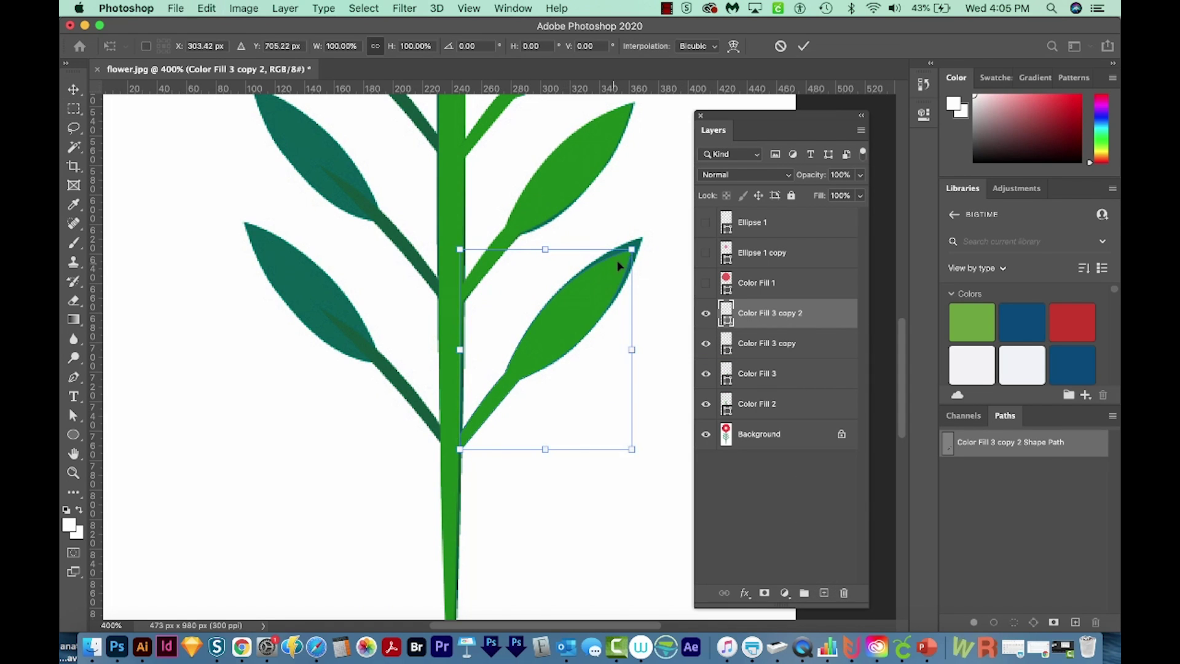
drag(632, 248, 640, 237)
key(Return)
key(m)
drag(355, 390, 329, 396)
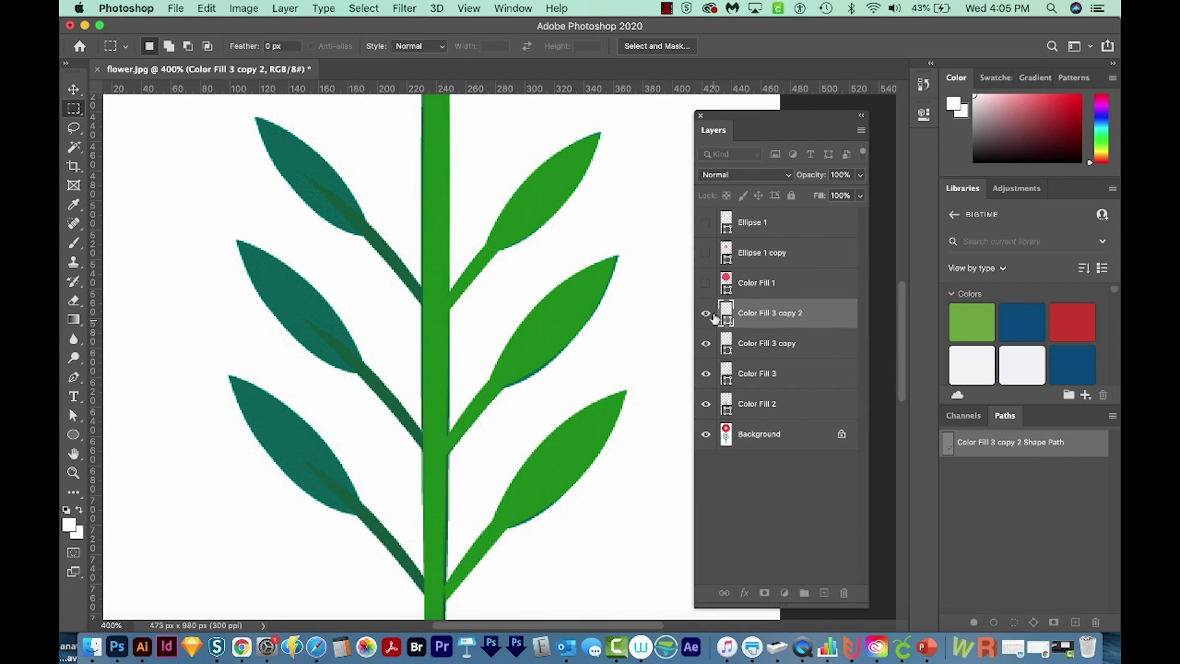
click(769, 317)
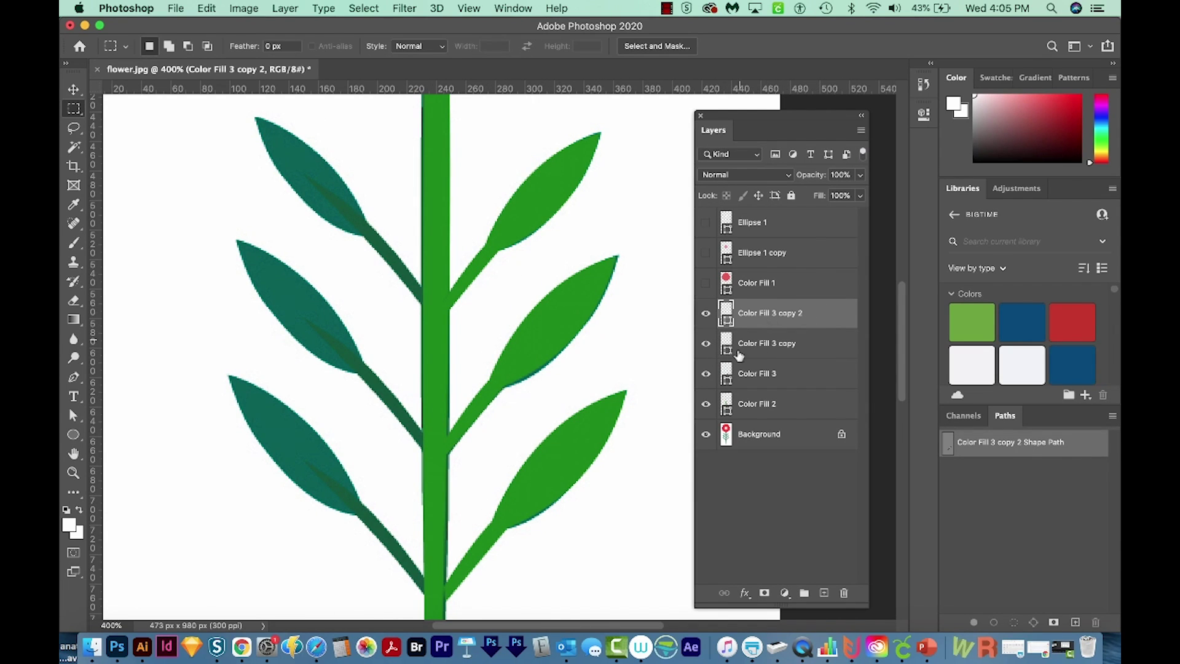
Step: Duplicate the three right leaves, flip them horizontally, and fit them over the left leaves
shift+click(759, 382)
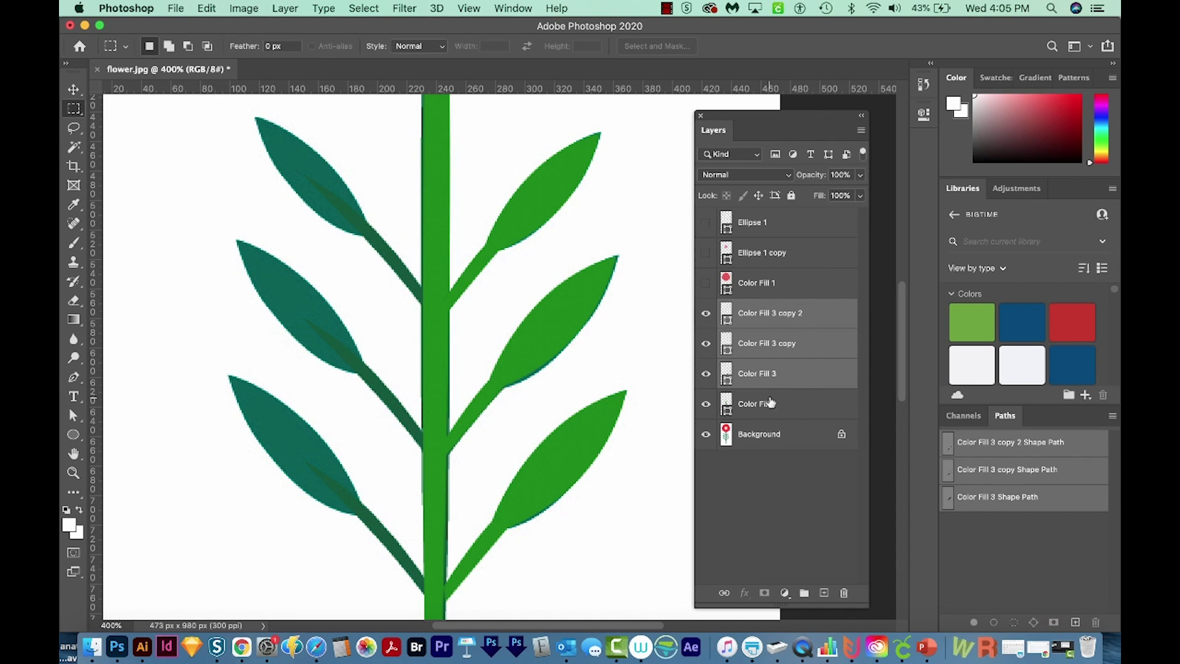
drag(743, 386, 824, 592)
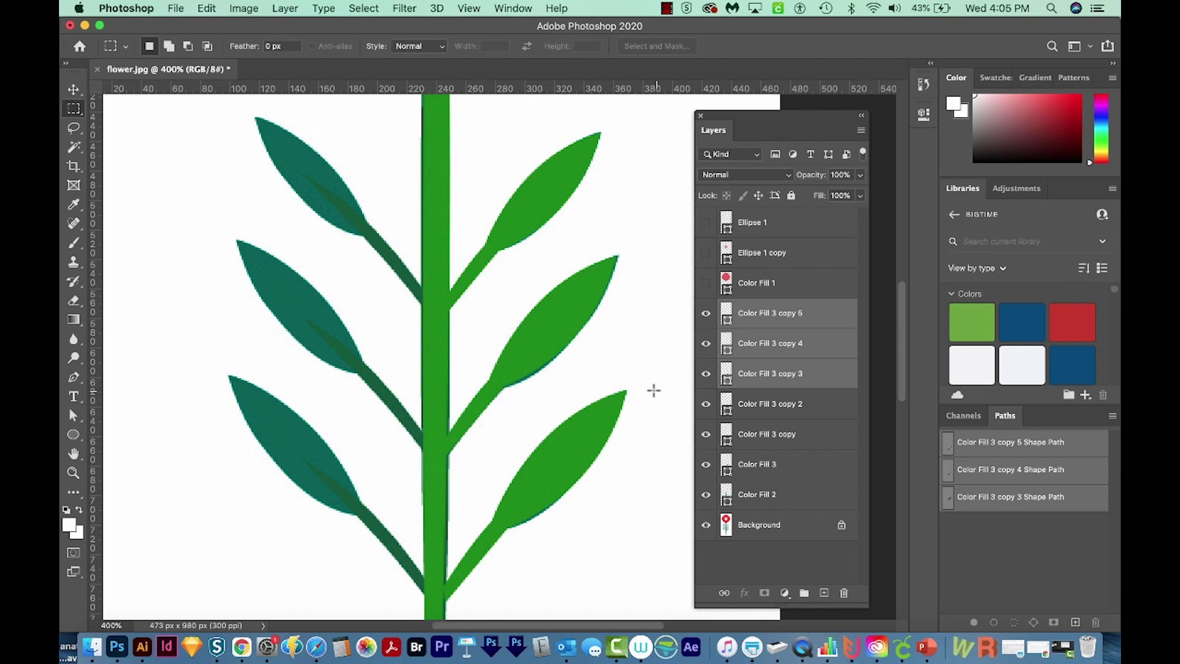
key(ctrl+t)
click(207, 10)
mouse_move(231, 351)
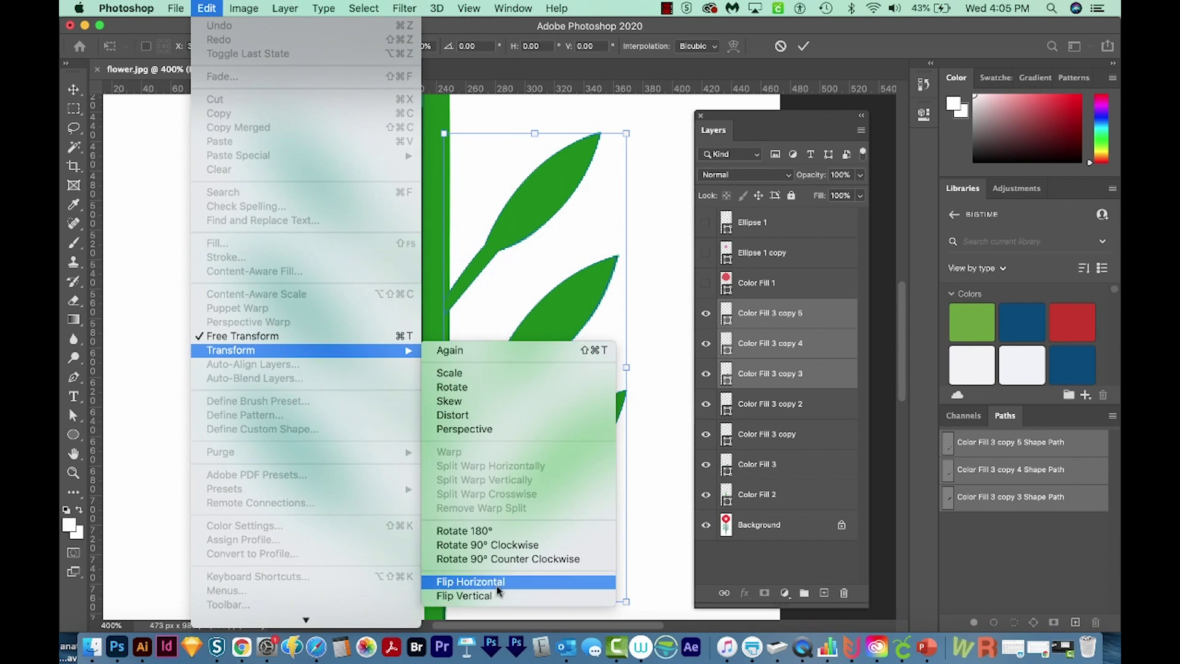
click(497, 581)
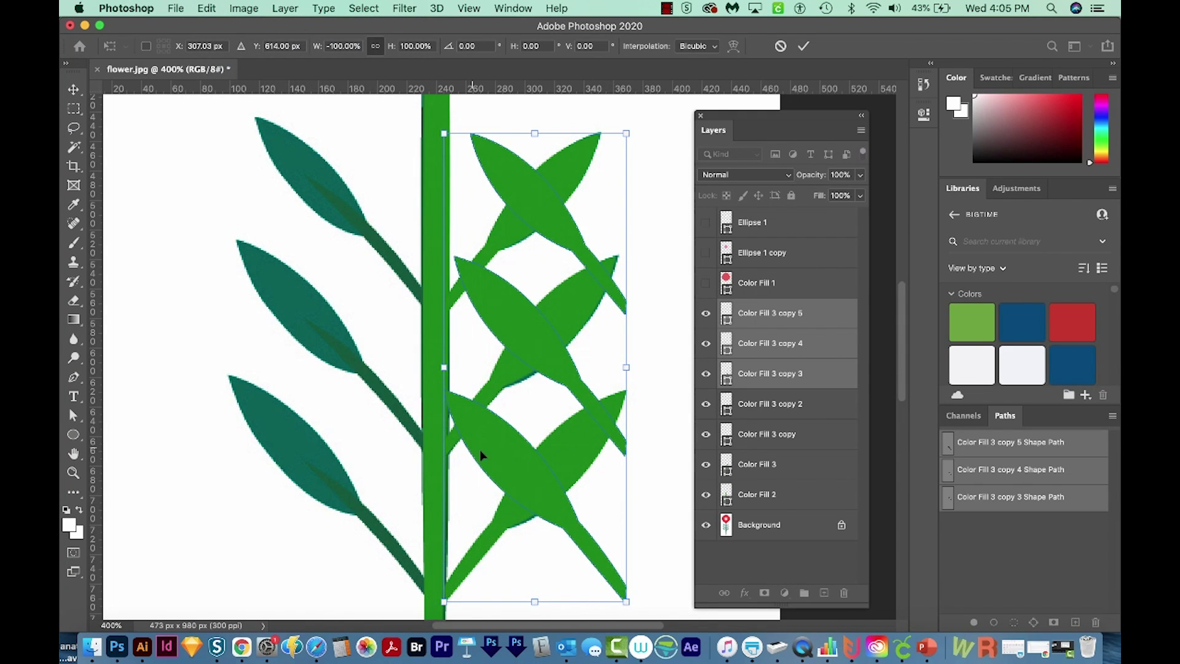
drag(480, 455, 295, 452)
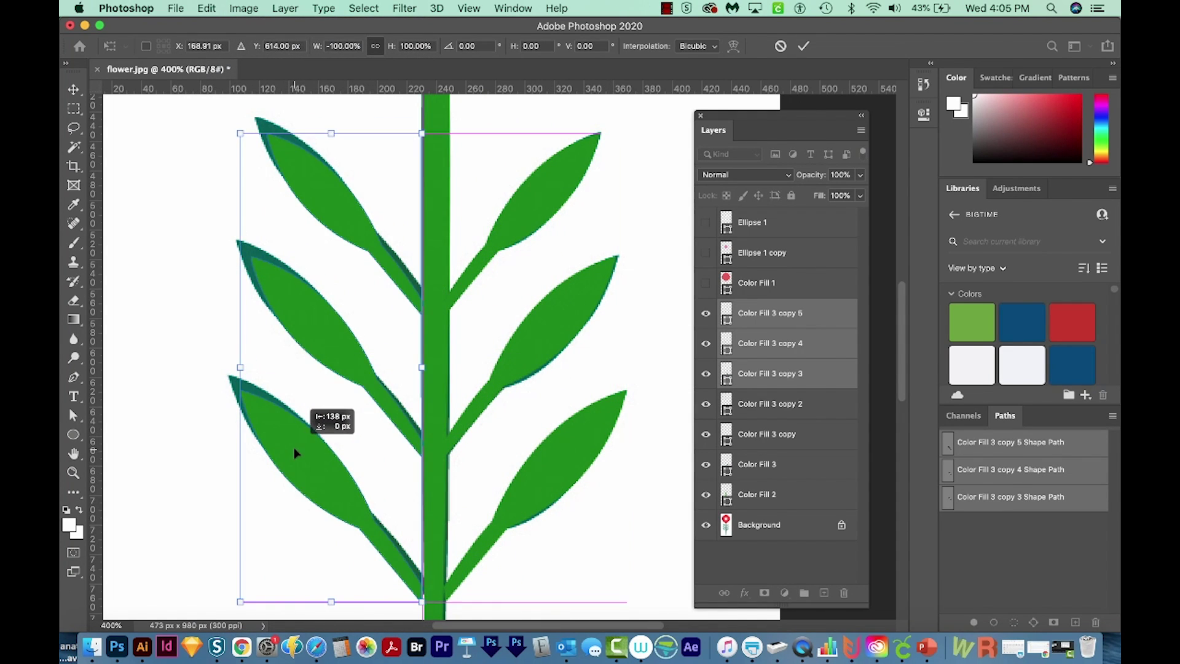
drag(295, 451, 297, 450)
drag(240, 134, 237, 110)
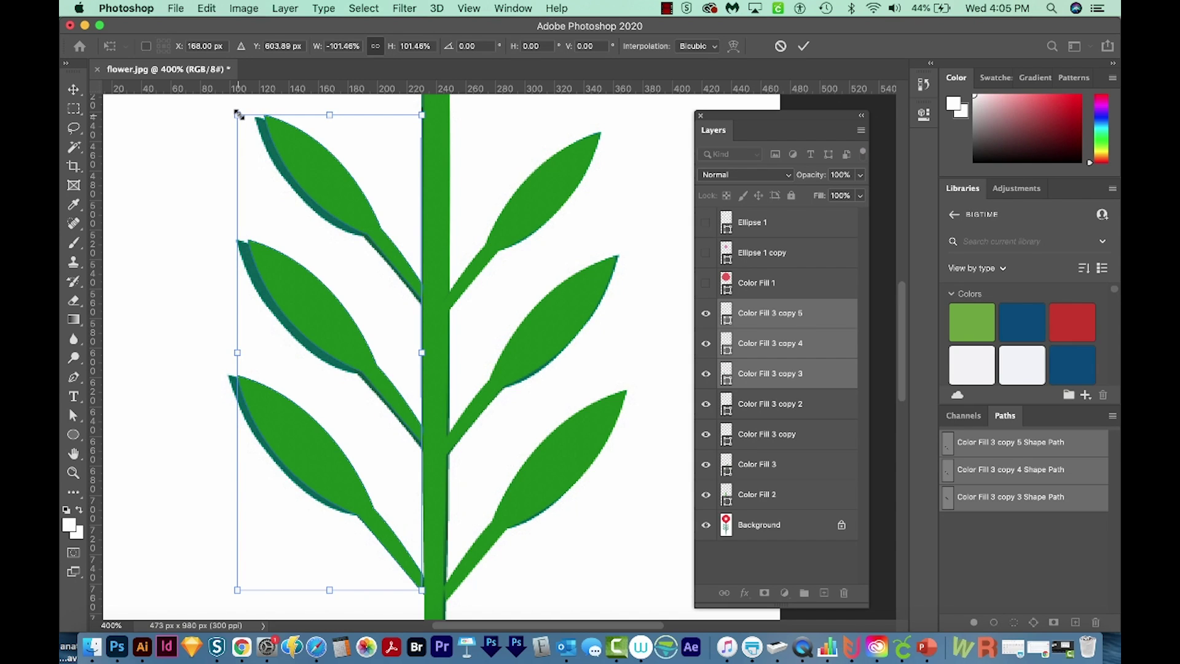
drag(237, 113, 230, 123)
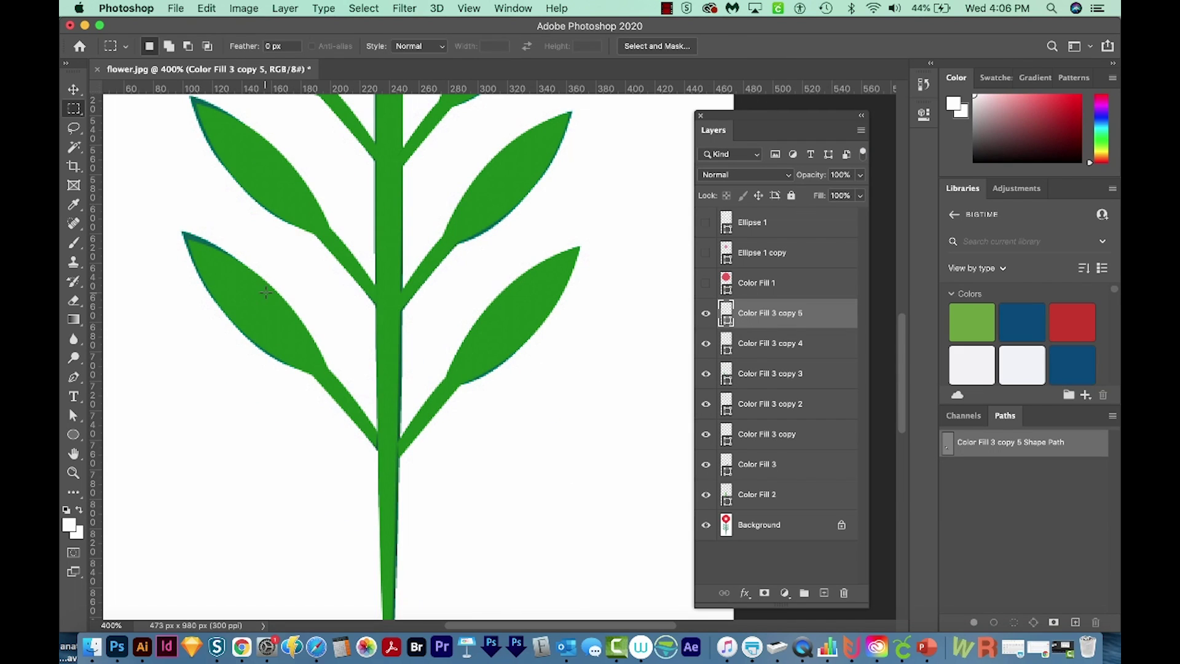
Step: Enlarge one left leaf copy to hide the teal beneath, then zoom out
key(super+t)
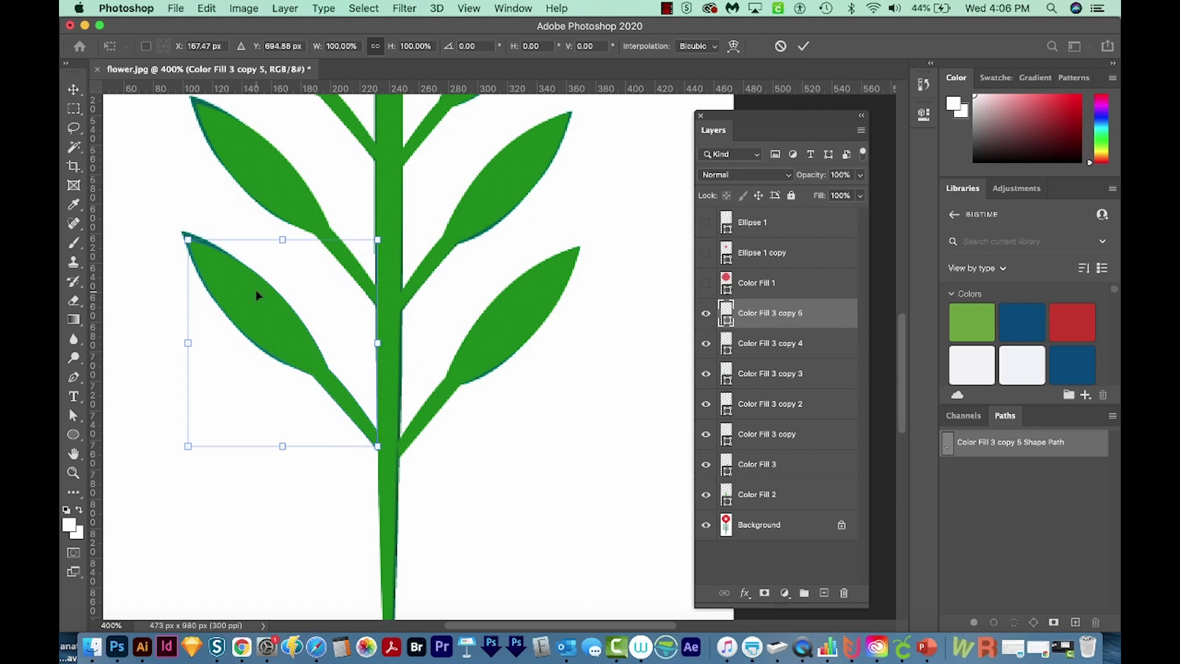
drag(187, 237, 183, 235)
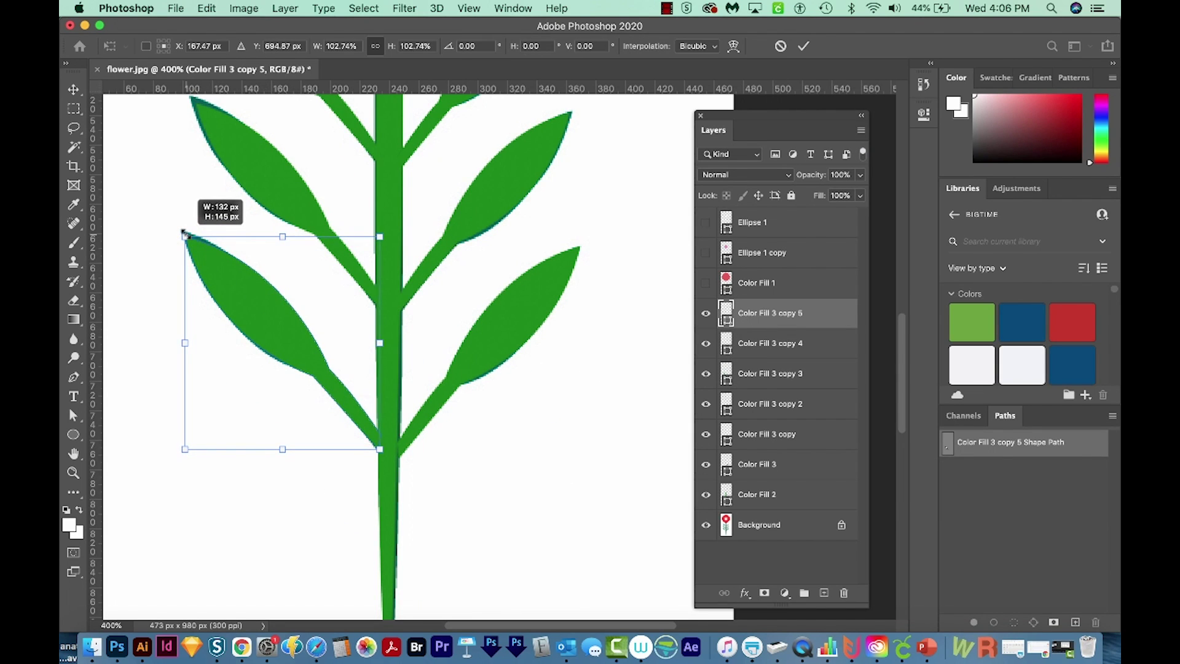
key(Return)
key(super+minus)
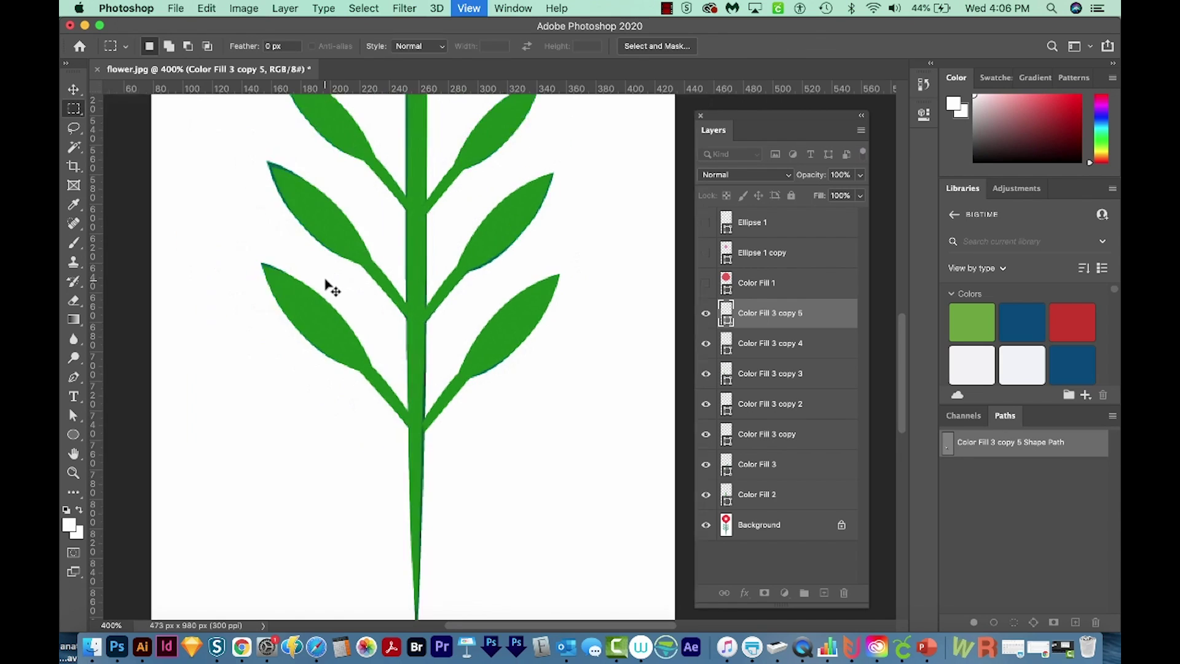
key(super+minus)
key(super+minus)
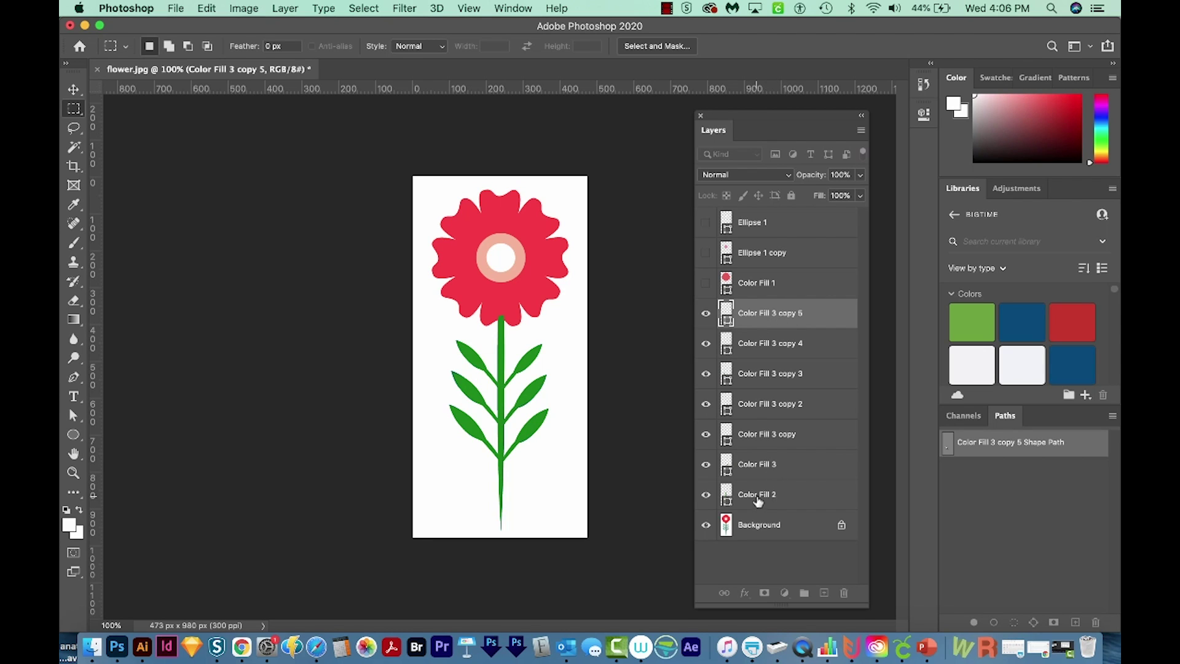
Step: Hide the Background layer, test-merge the stem and leaf layers, then undo the merge
click(706, 524)
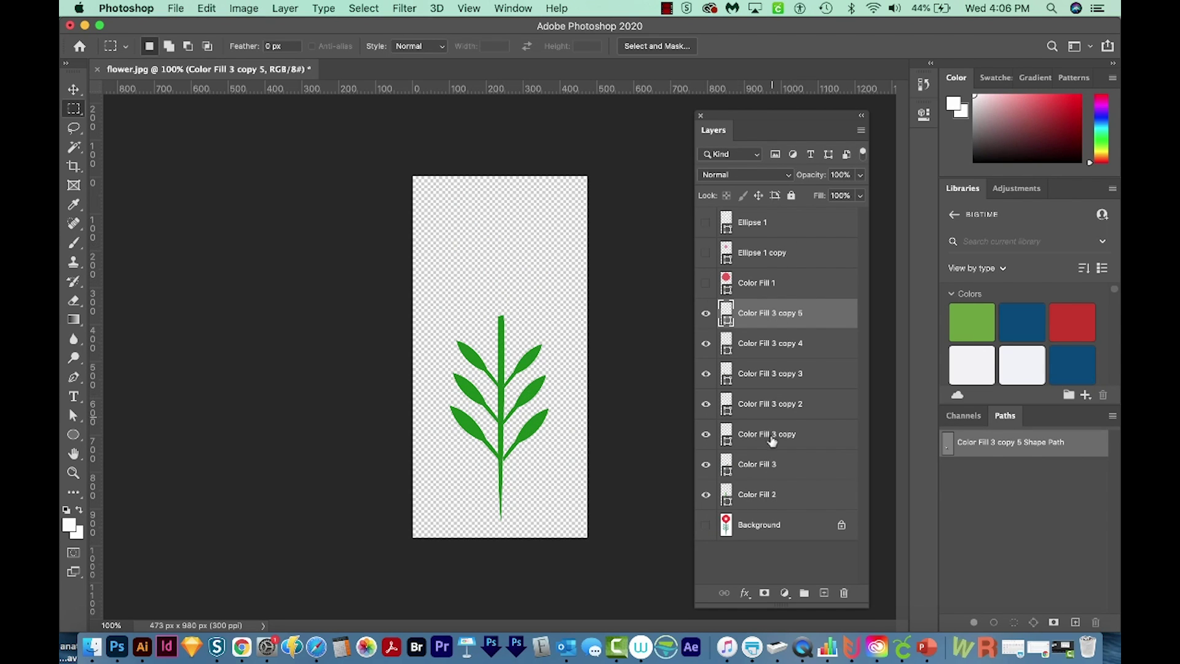
shift+click(815, 507)
scroll(505, 356, up, 3)
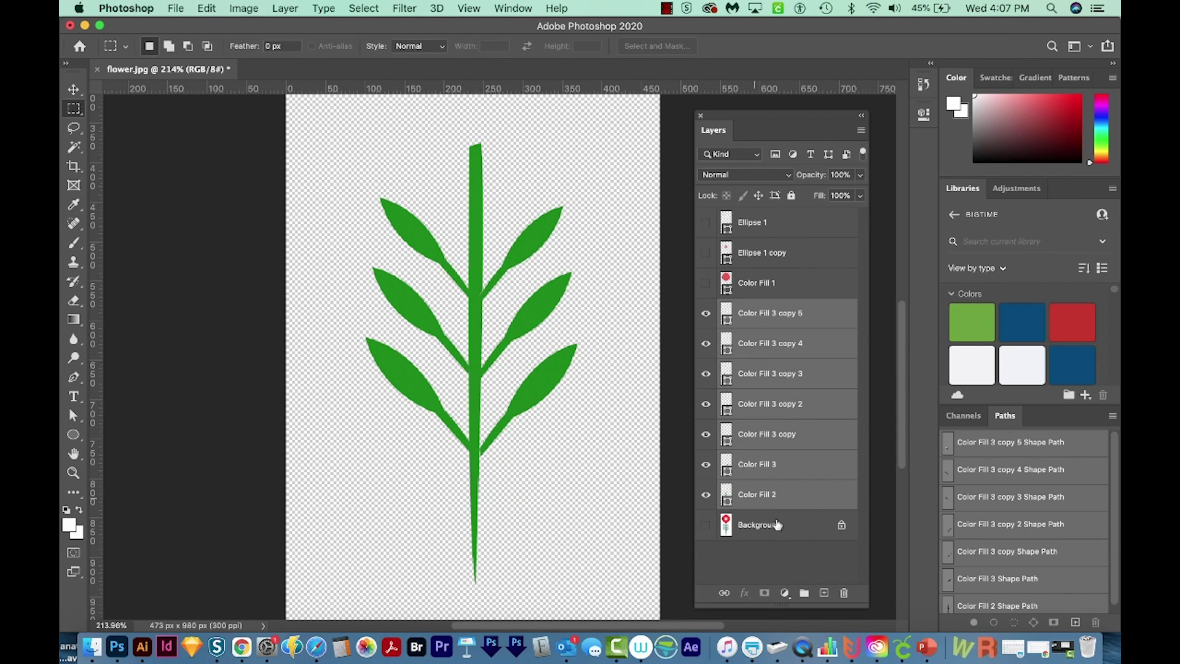
key(super+e)
key(z)
scroll(479, 305, up, 3)
scroll(536, 278, up, 3)
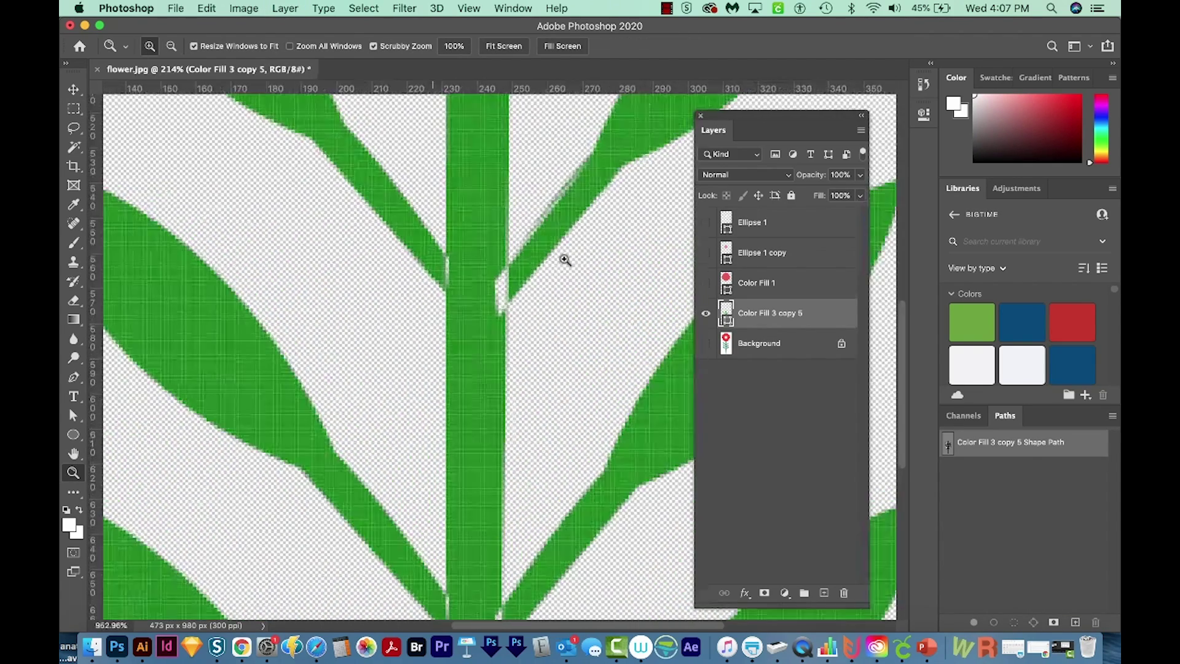
key(m)
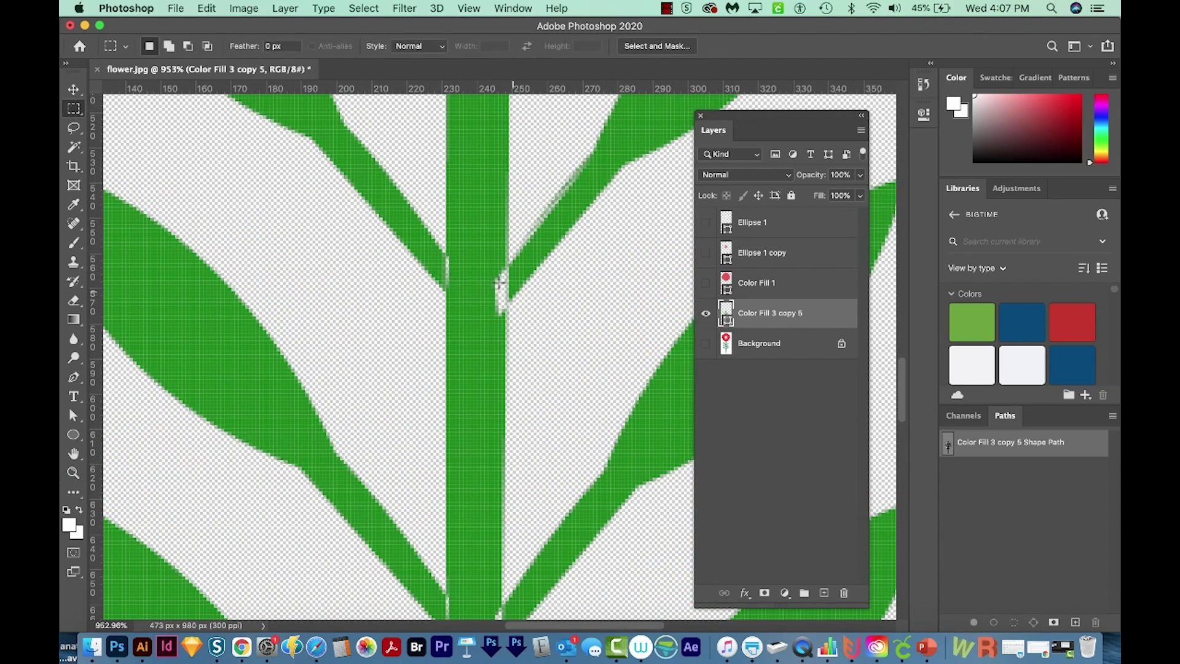
scroll(525, 314, down, 2)
scroll(524, 314, down, 2)
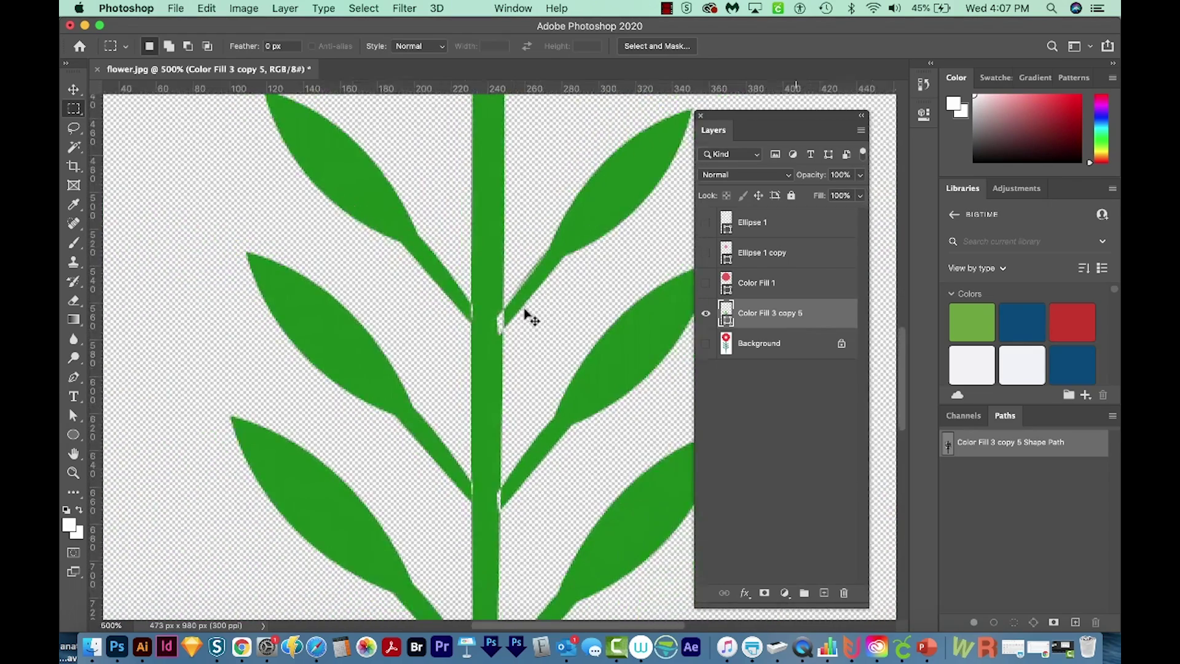
scroll(525, 314, down, 1)
key(a)
key(super+z)
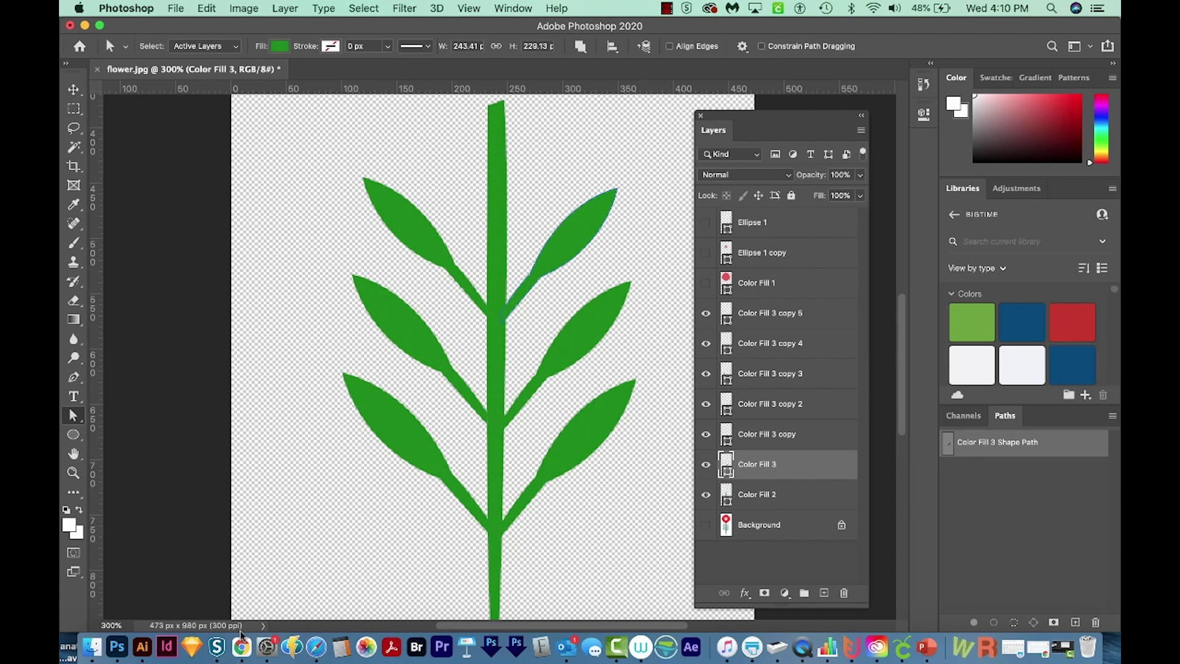
Step: Search 'pathfinder for photoshop' and install the PathFinder plugin through Creative Cloud
click(241, 646)
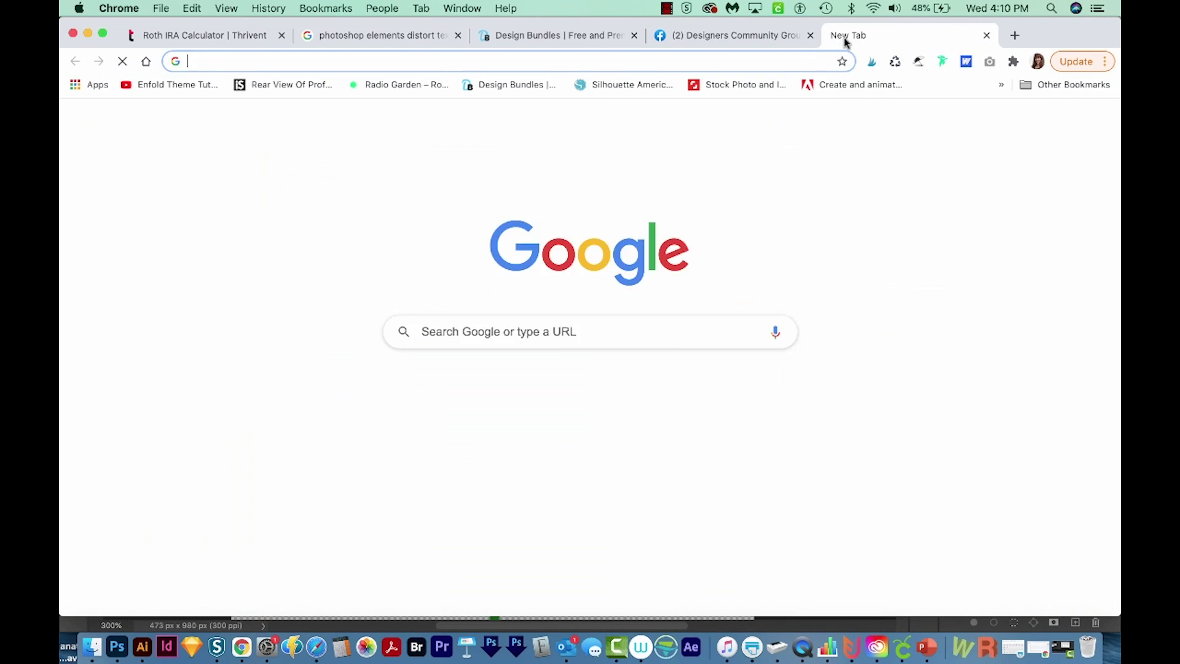
key(super+w)
double_click(267, 130)
text(for photoshop)
key(Return)
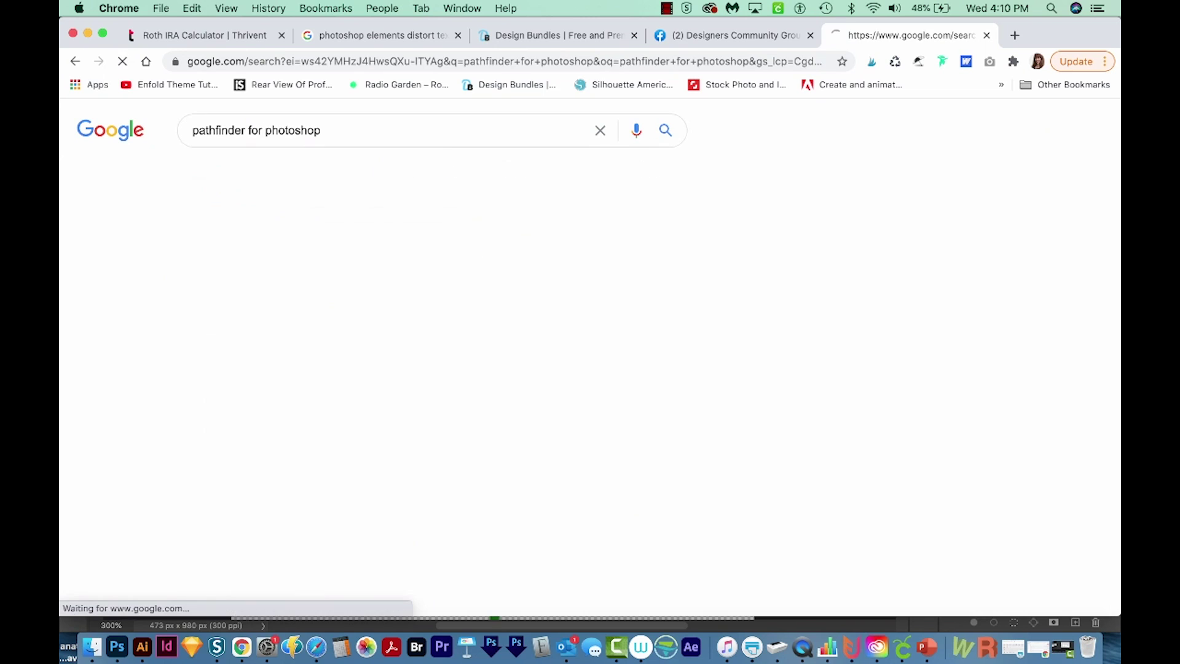
click(336, 556)
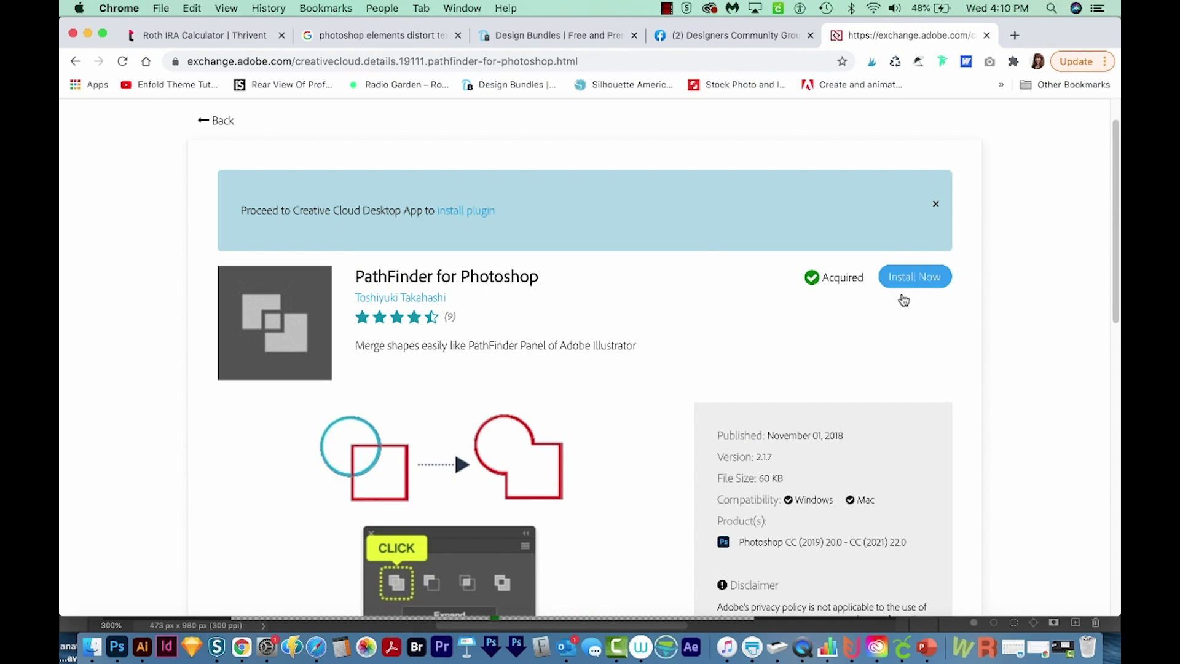
click(915, 278)
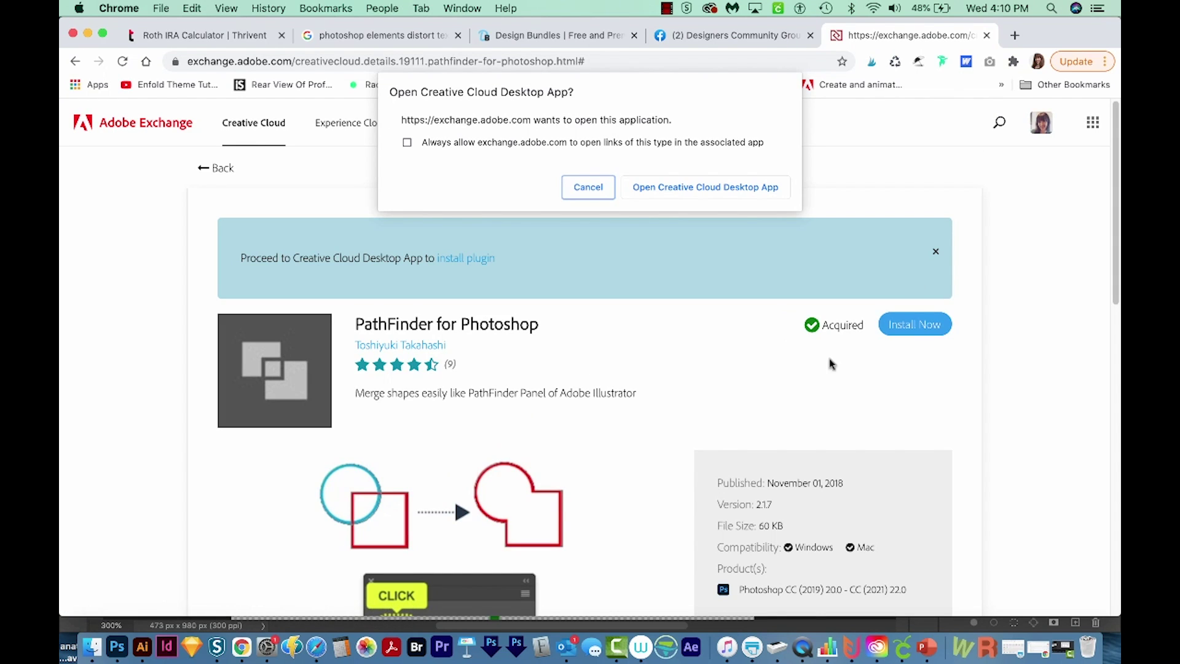
click(707, 190)
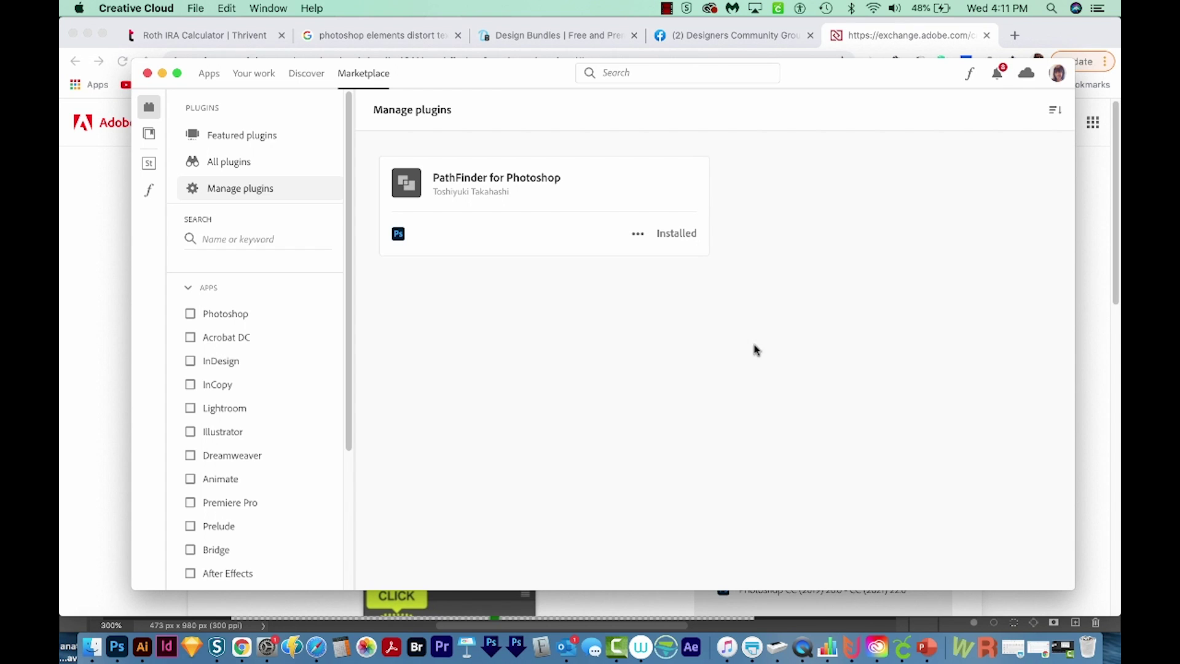
click(143, 630)
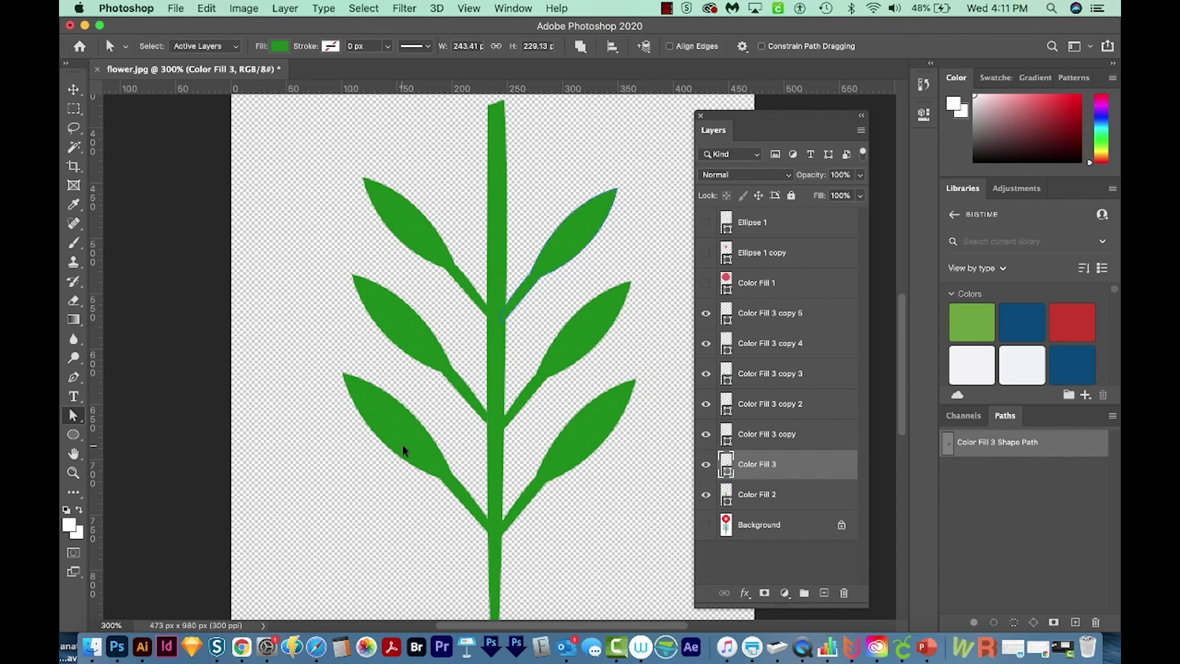
Step: Save the document as flower.psd, replacing the existing file
key(super+s)
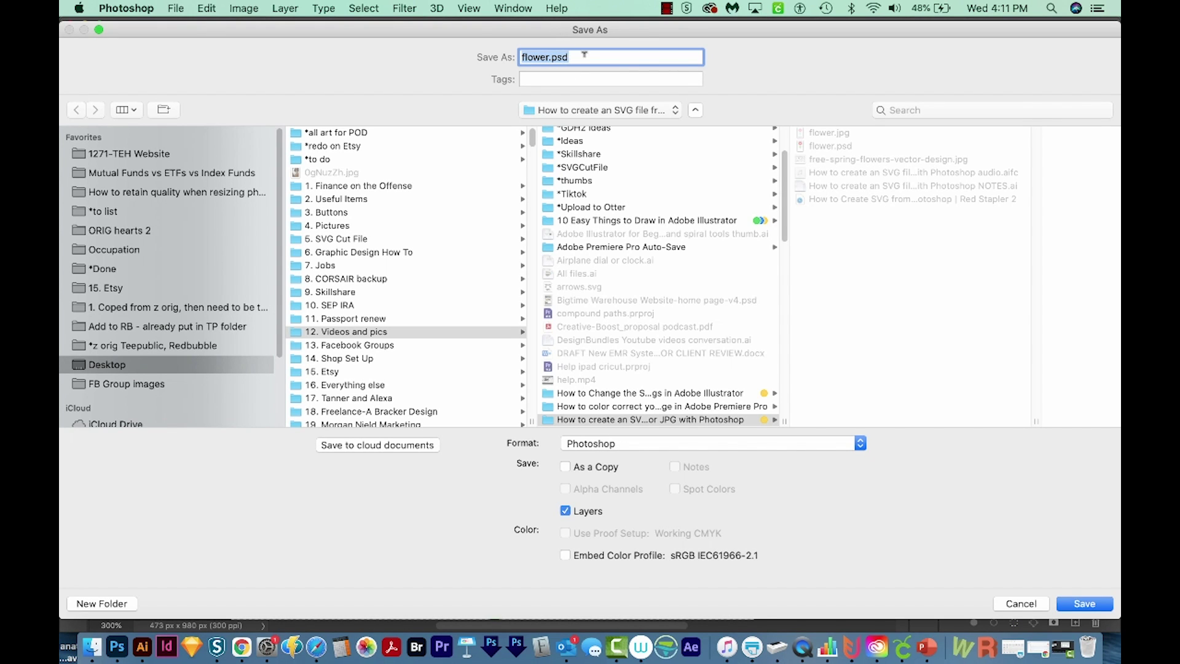
click(1088, 606)
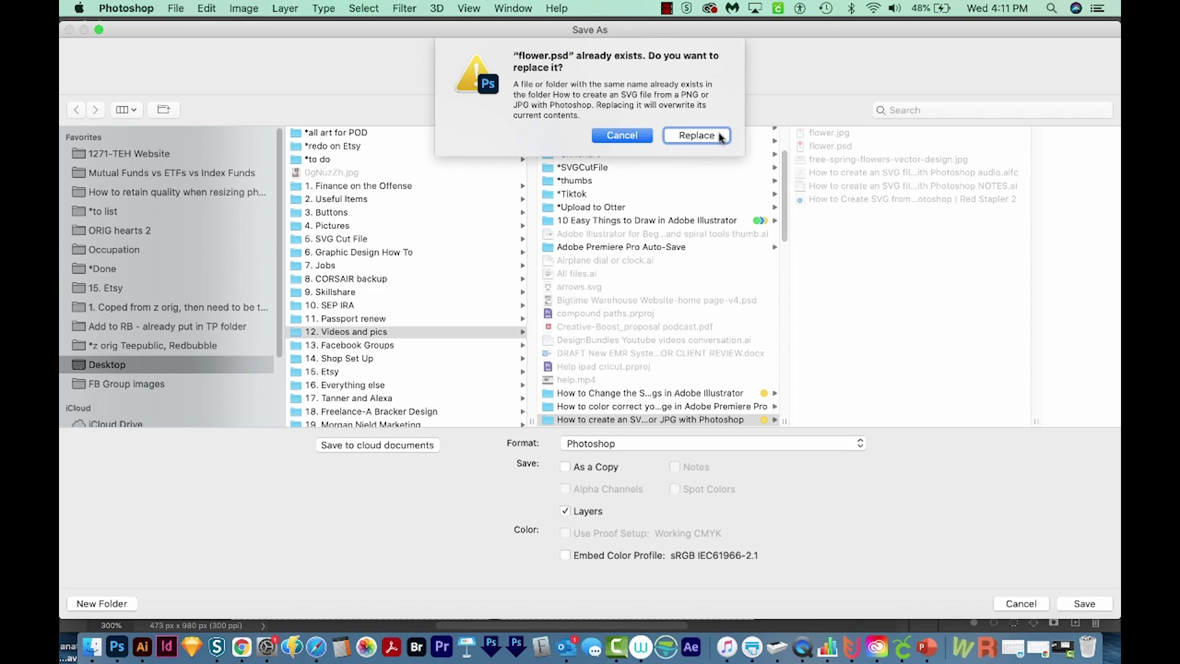
click(715, 132)
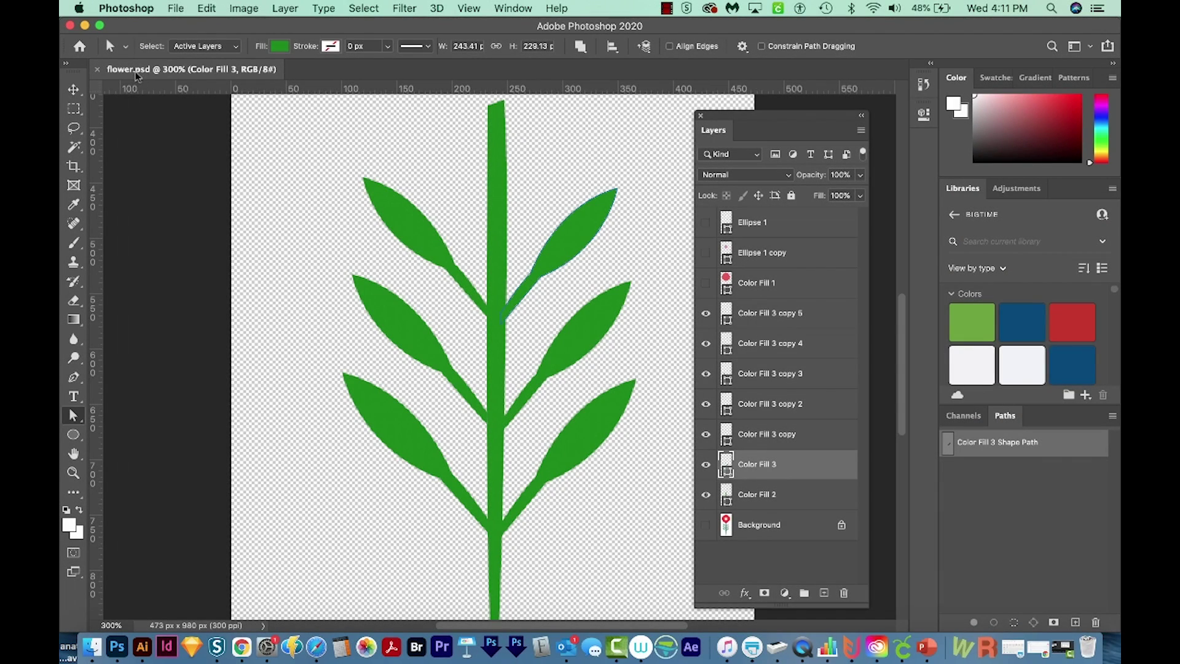
Step: Unite layers Color Fill 2 through Color Fill 3 copy 5 into one shape with PathFinder
click(764, 496)
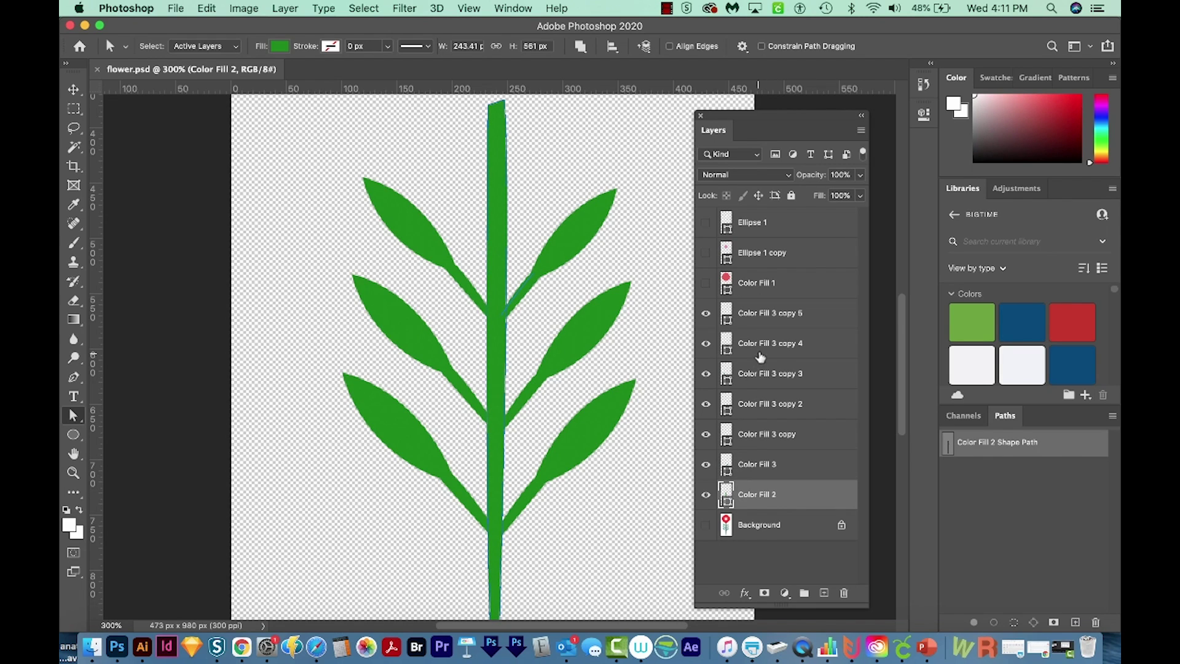
shift+click(765, 315)
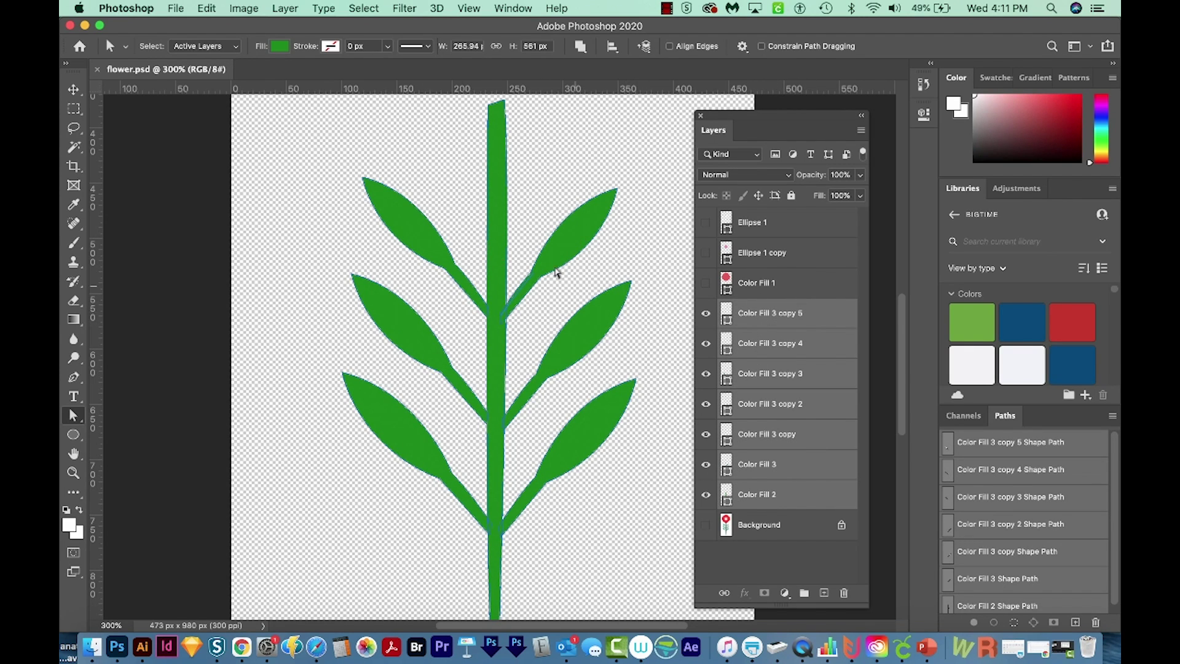
click(512, 9)
mouse_move(529, 76)
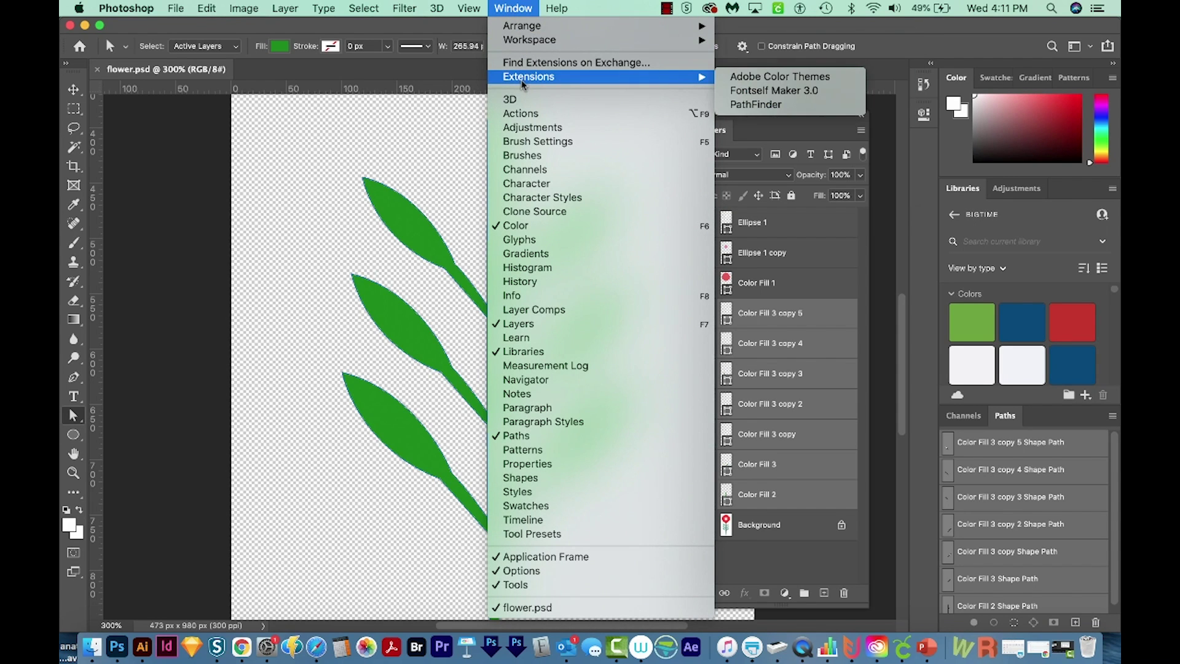
click(765, 104)
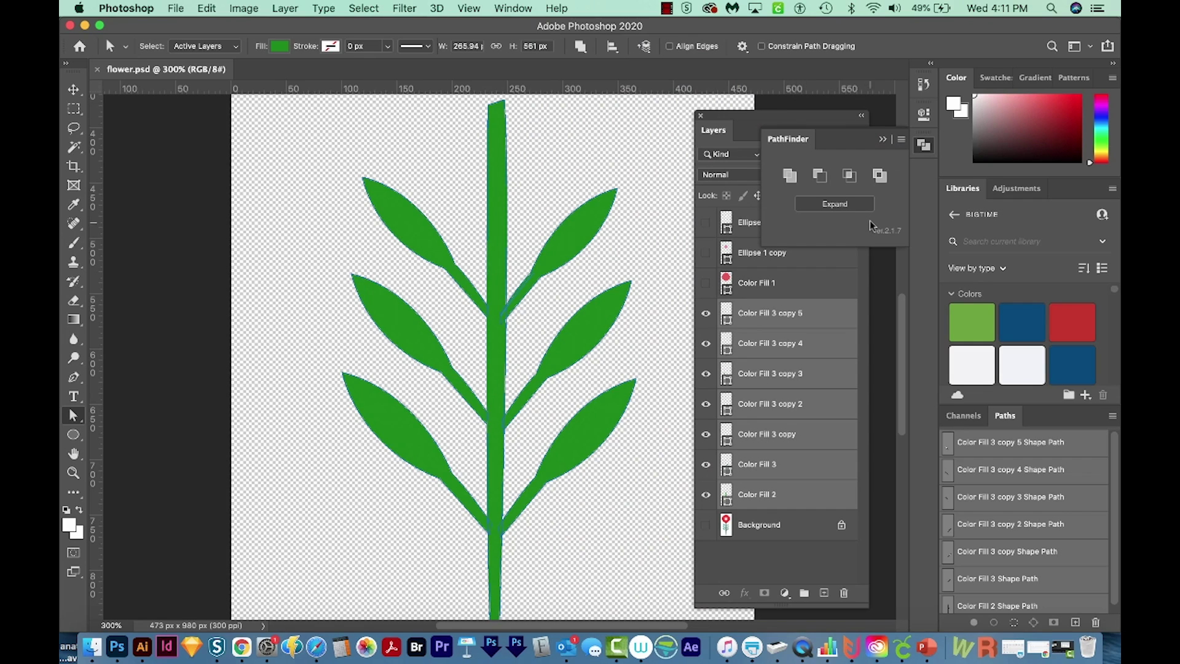
click(791, 176)
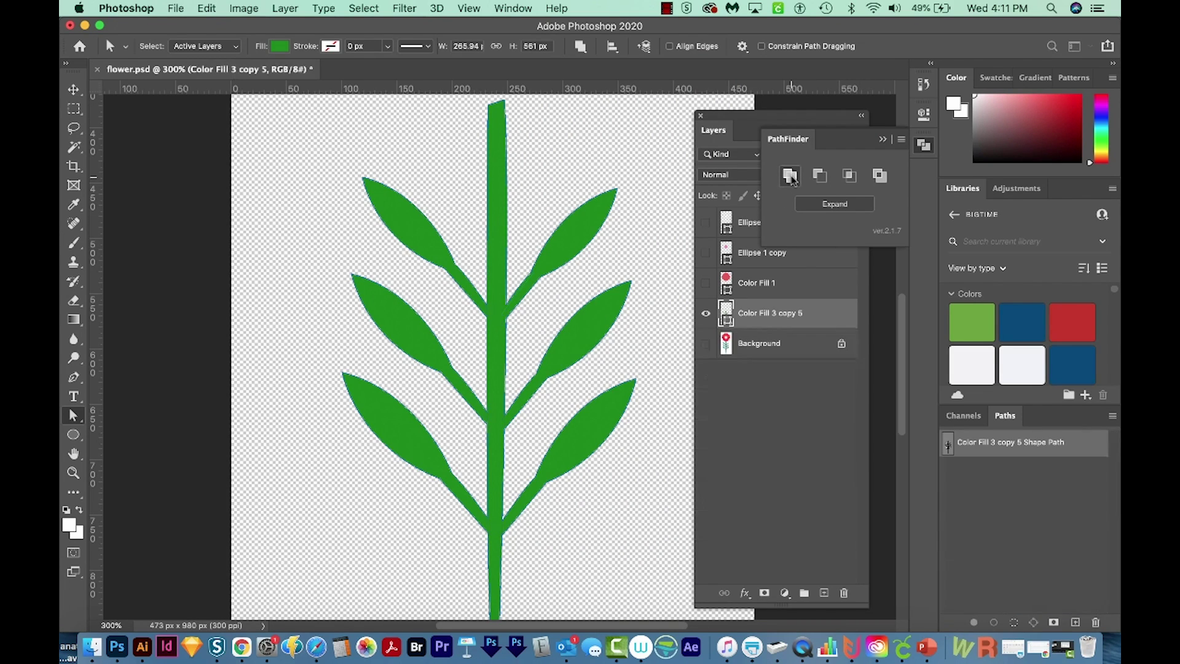
key(z)
mouse_move(492, 422)
mouse_down()
mouse_move(639, 336)
mouse_move(469, 247)
mouse_up()
key(a)
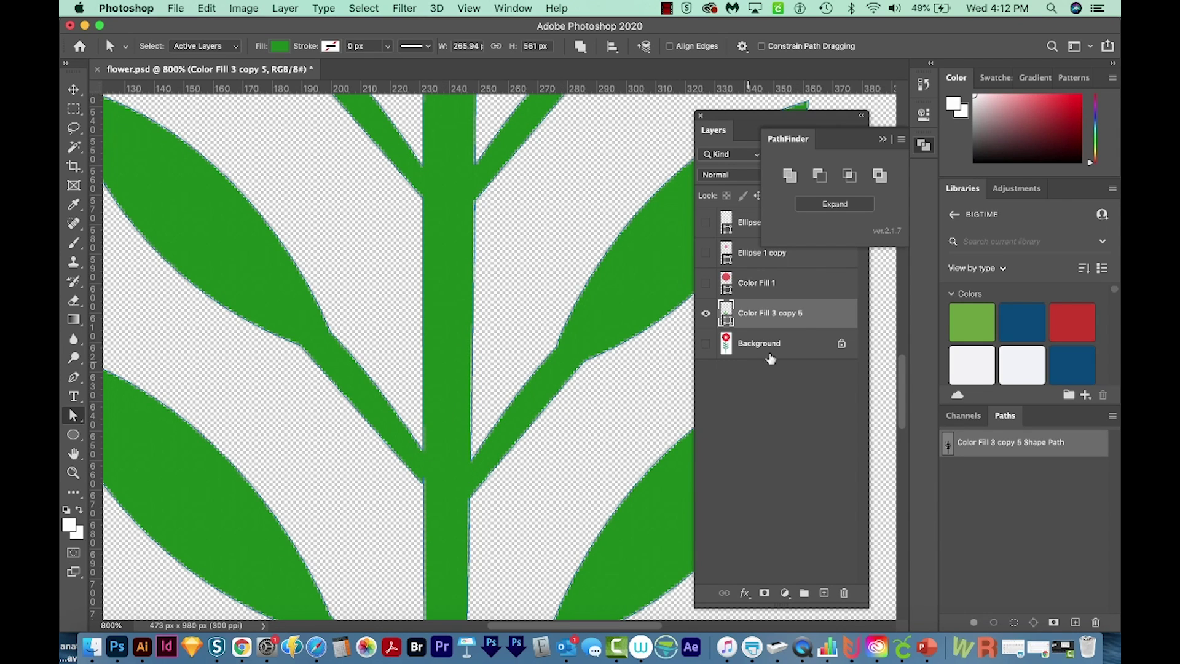
click(883, 141)
Step: Show the Ellipse and other flower layers, and delete the Background layer
click(706, 222)
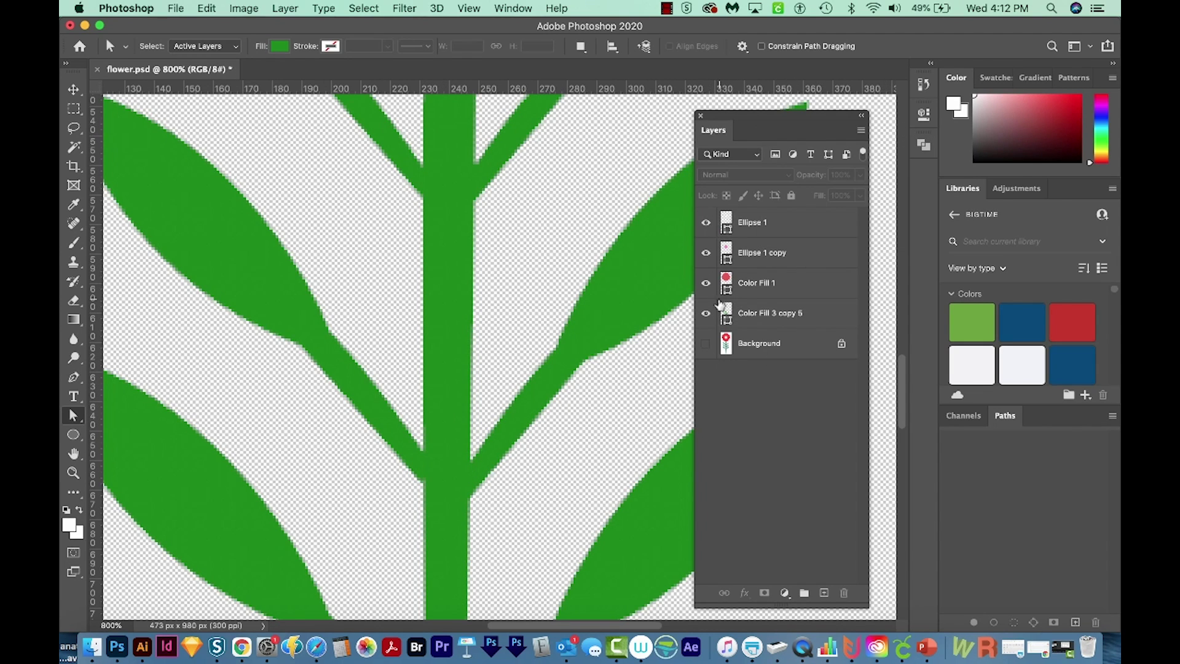
drag(706, 252, 707, 343)
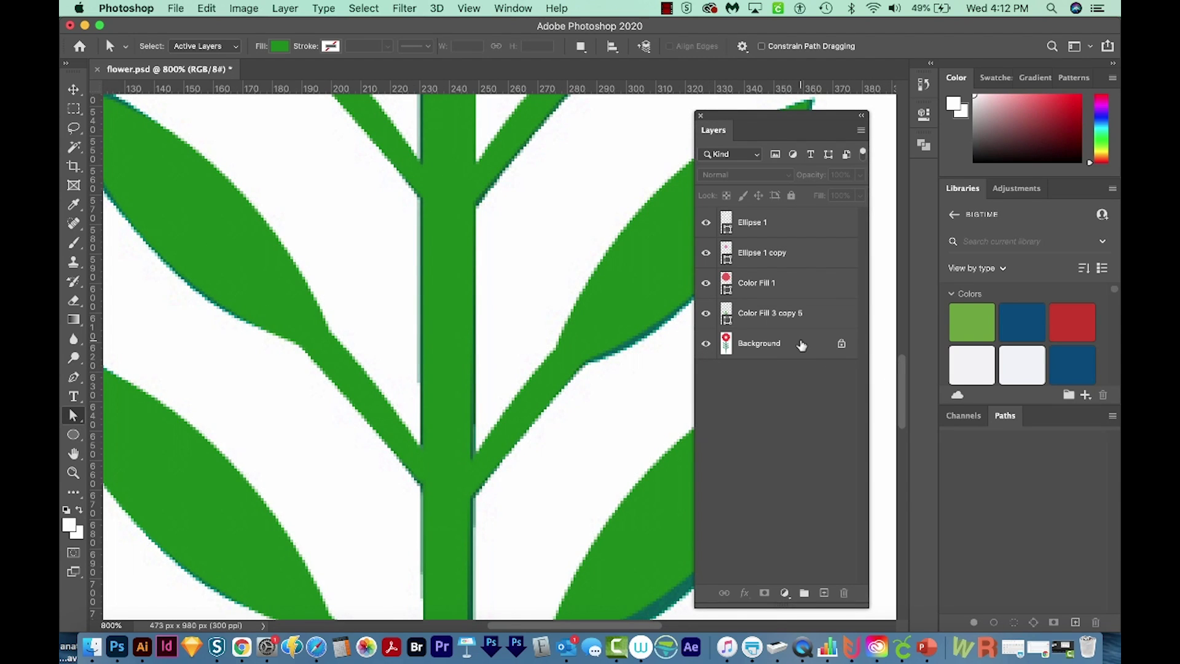
key(super+0)
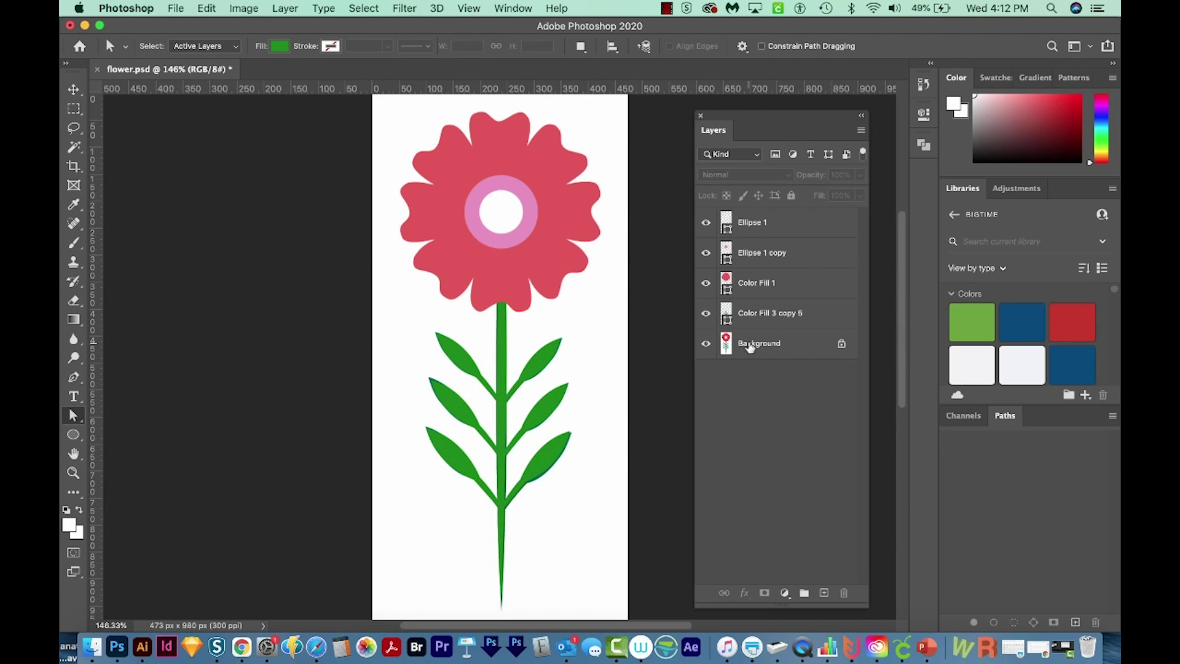
drag(745, 343, 843, 593)
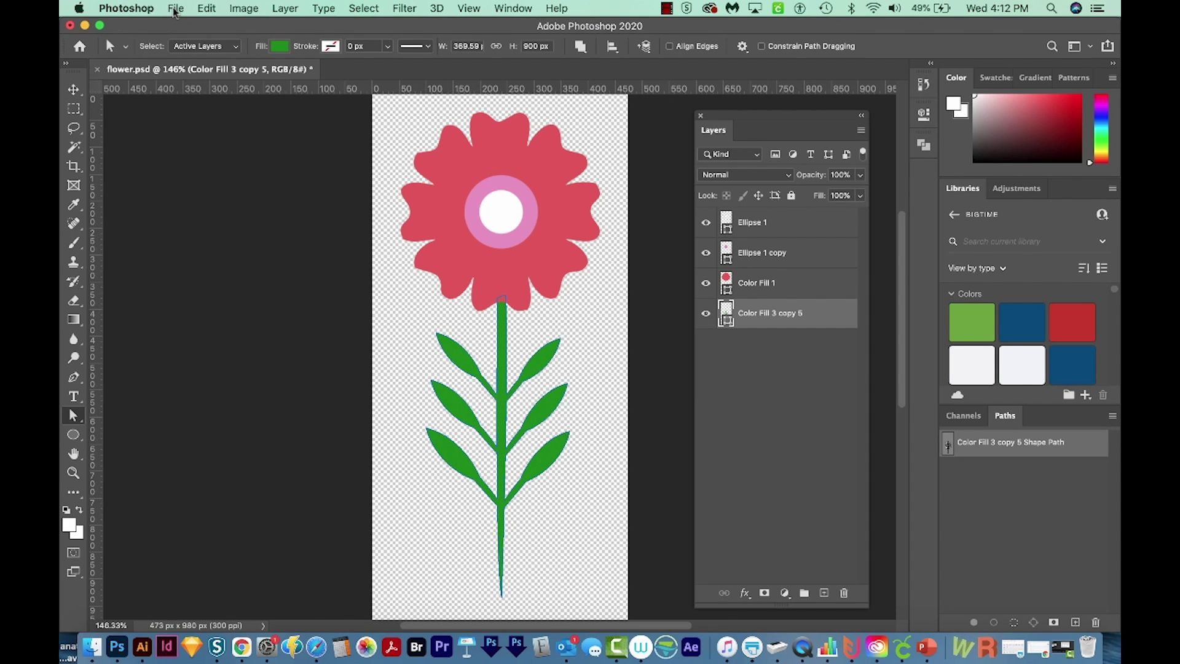
Step: Export the flower artwork in SVG format and save it as flower.svg
click(176, 12)
mouse_move(193, 211)
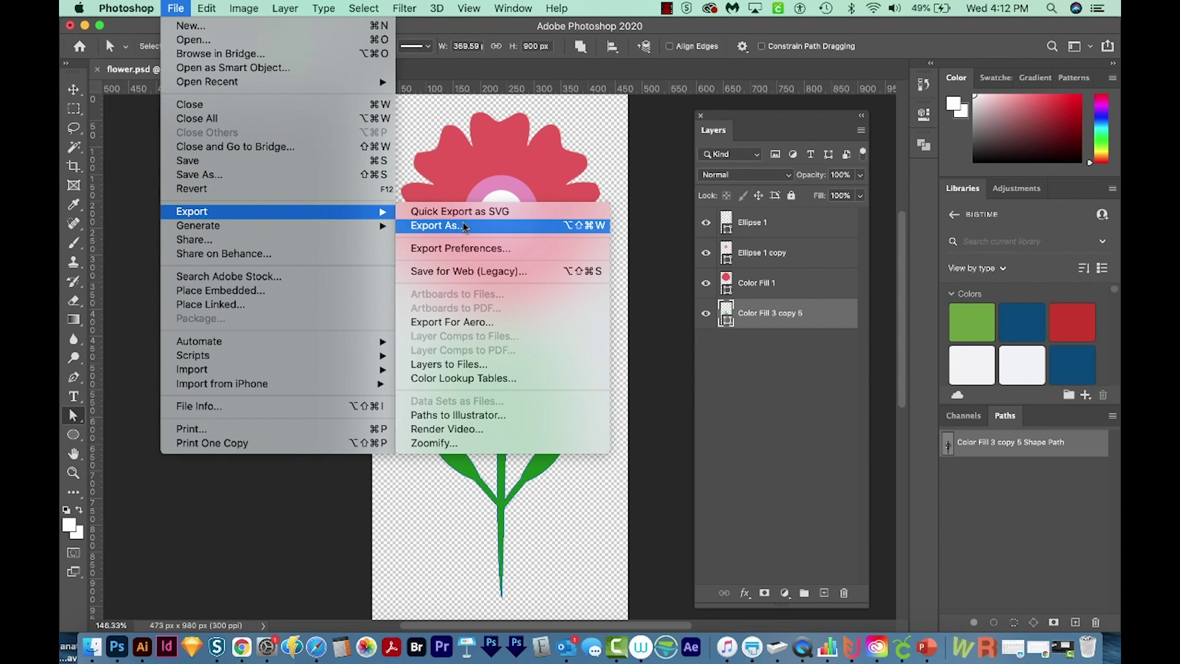
click(464, 227)
click(919, 78)
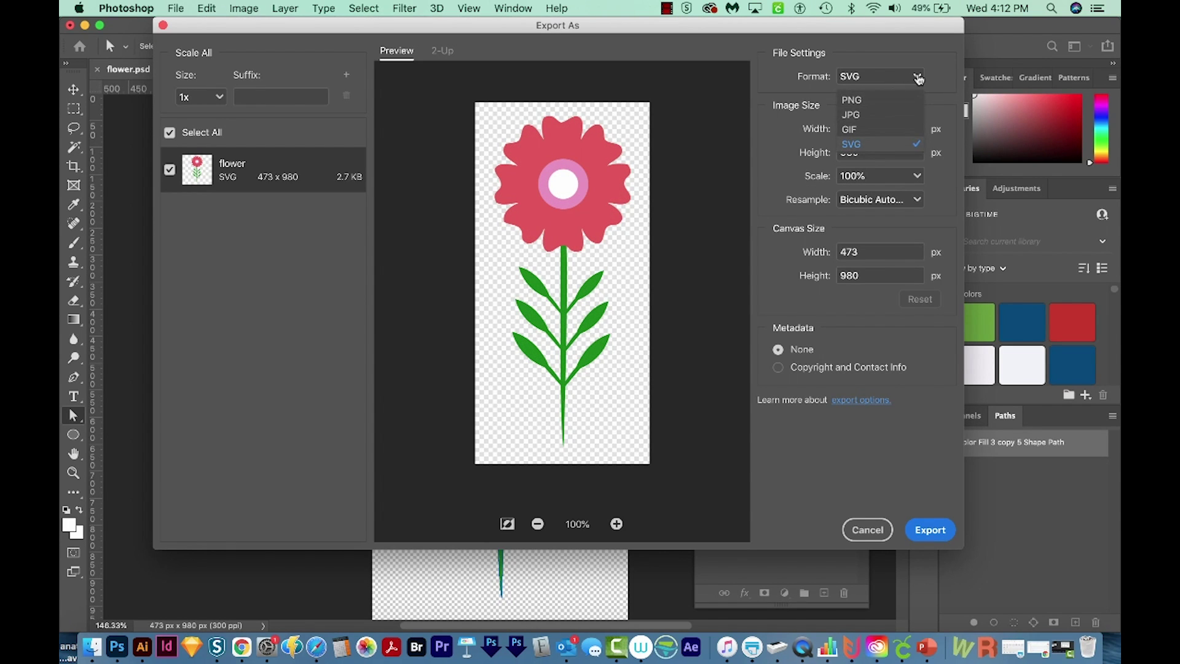
click(905, 143)
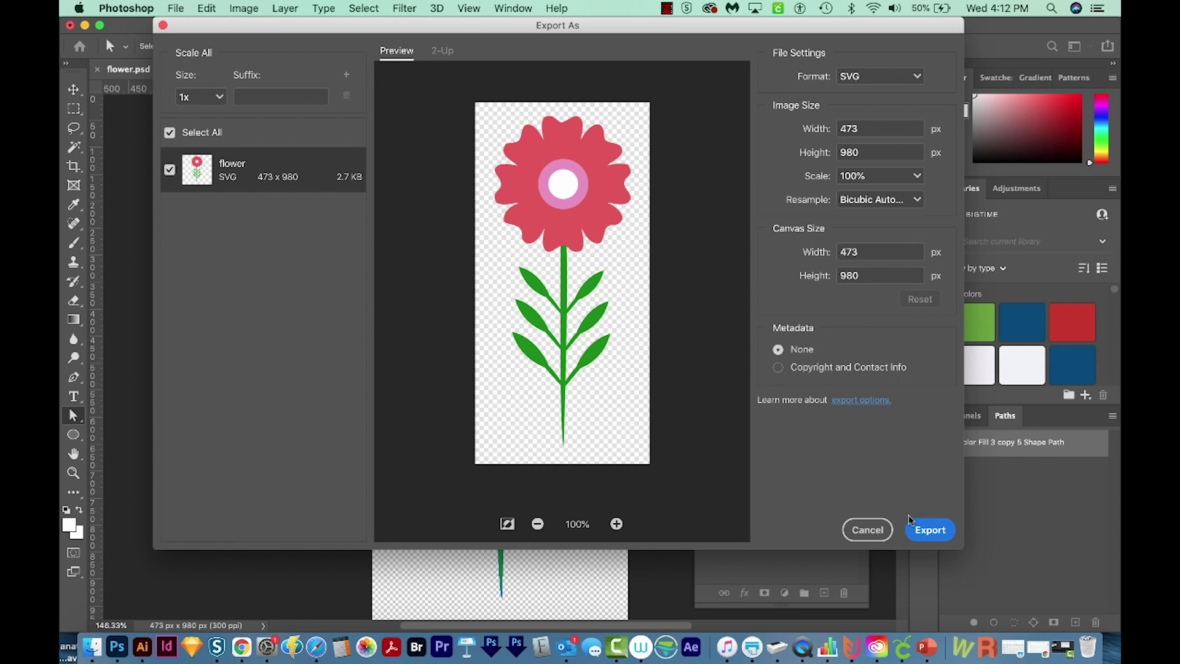
click(931, 531)
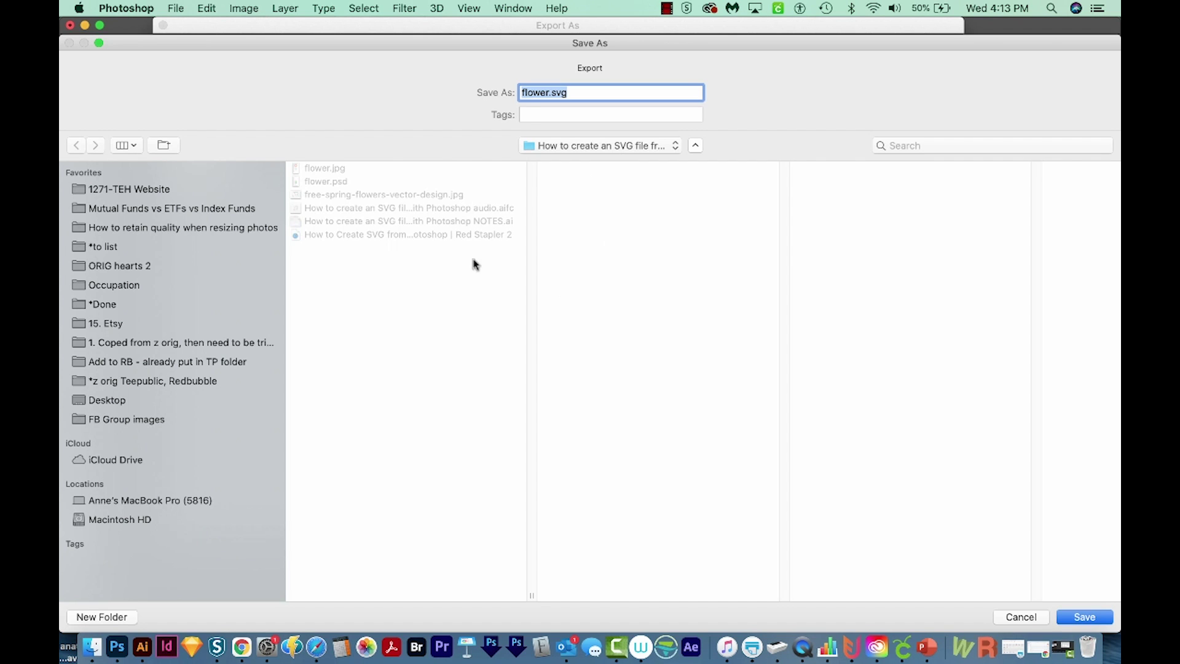
key(Return)
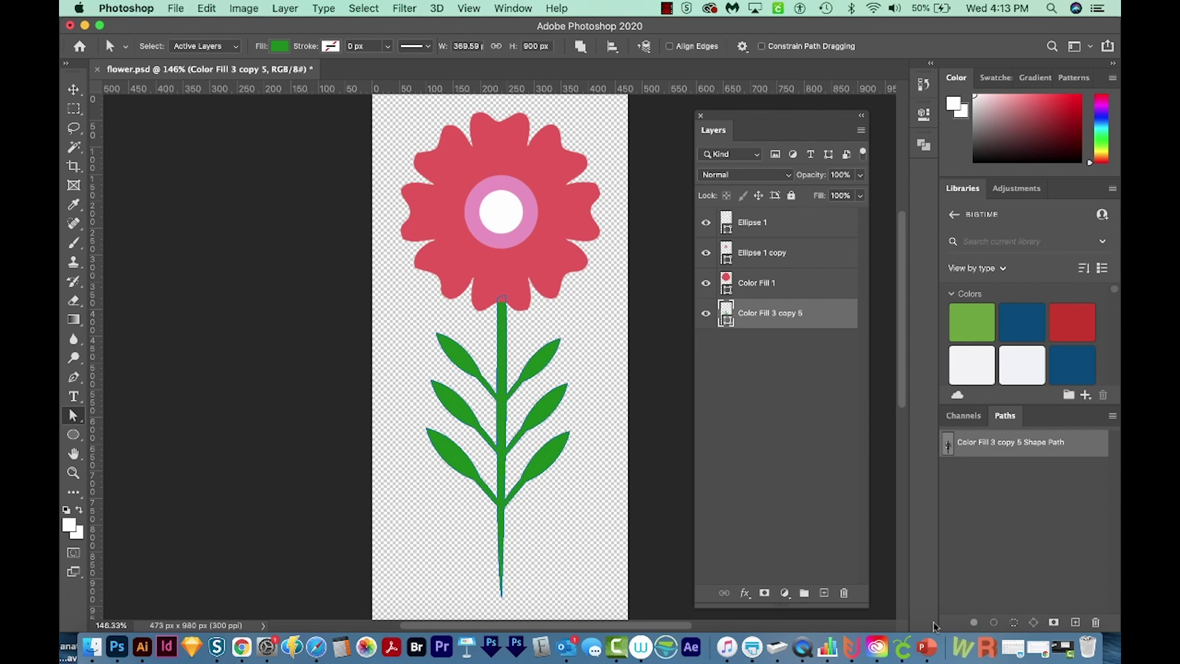
Step: Start a new Cricut Design Space project and upload flower.svg, dragged in from Finder
click(904, 650)
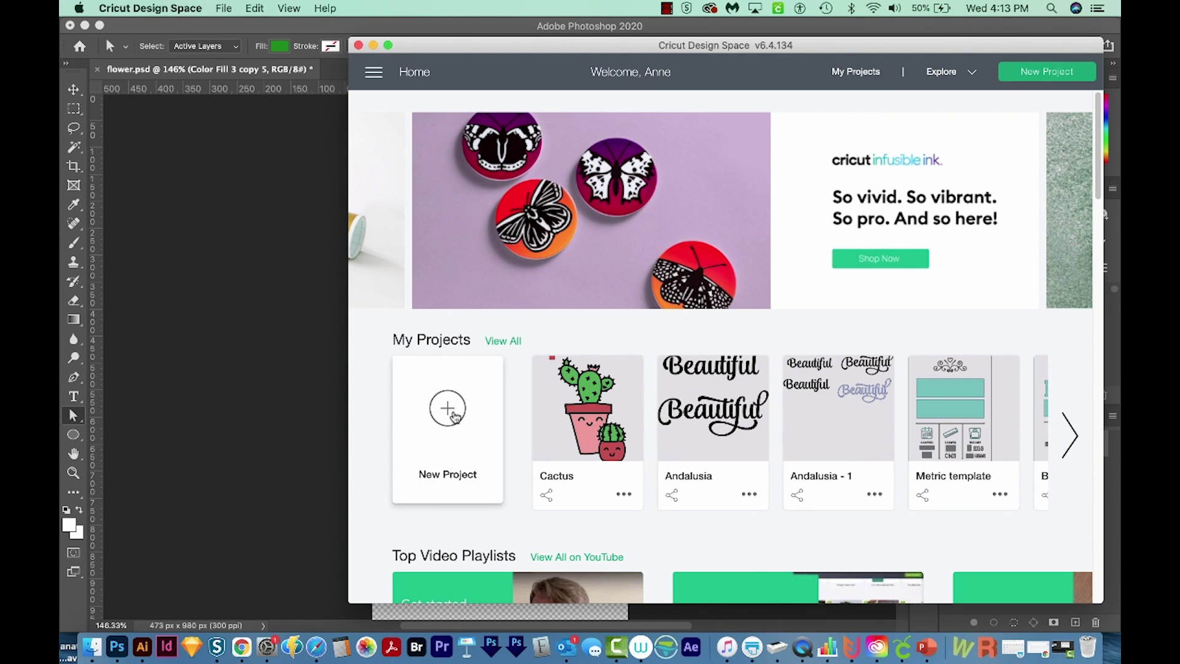
click(451, 415)
click(373, 426)
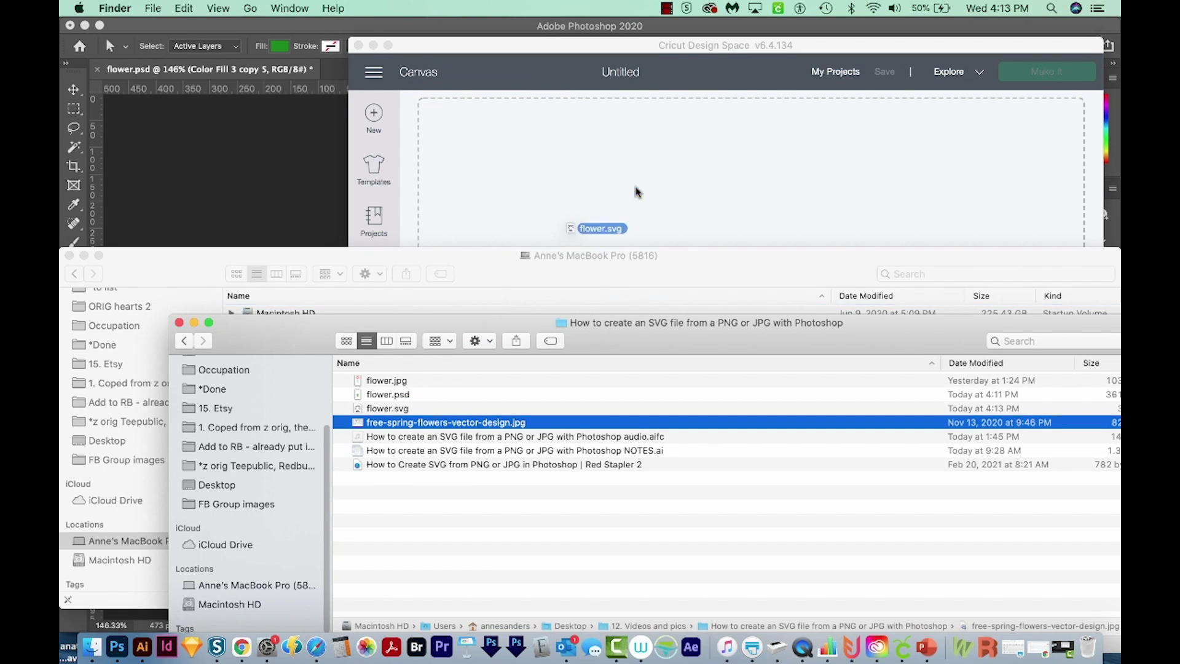
drag(383, 409, 599, 231)
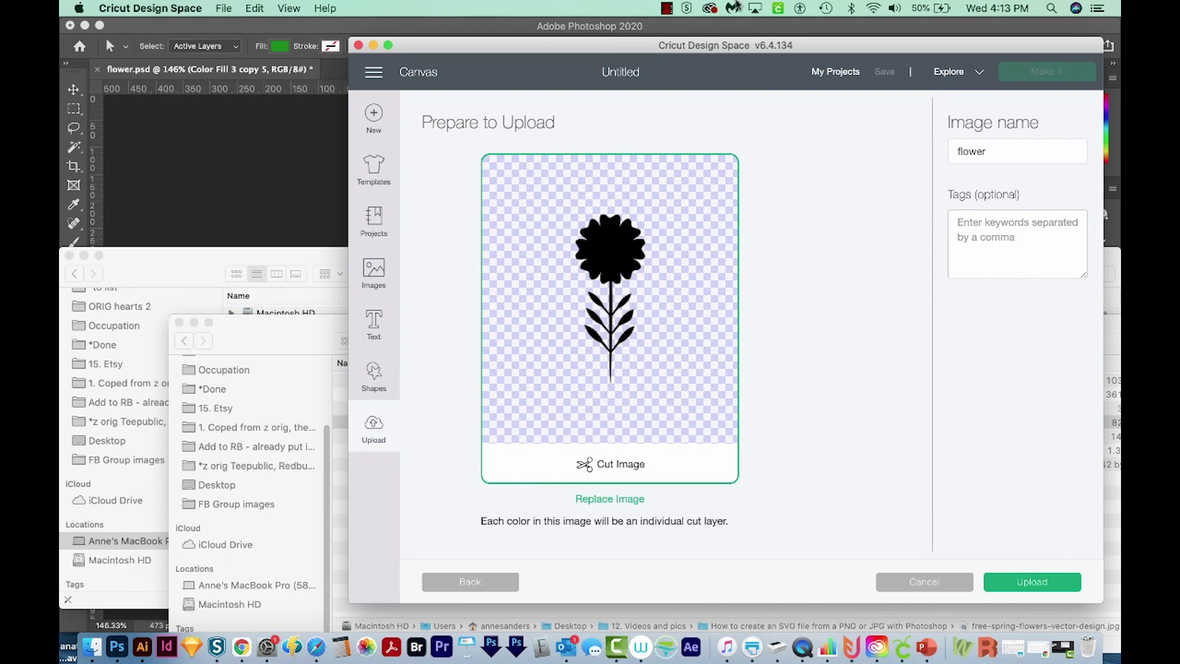
drag(772, 37, 615, 40)
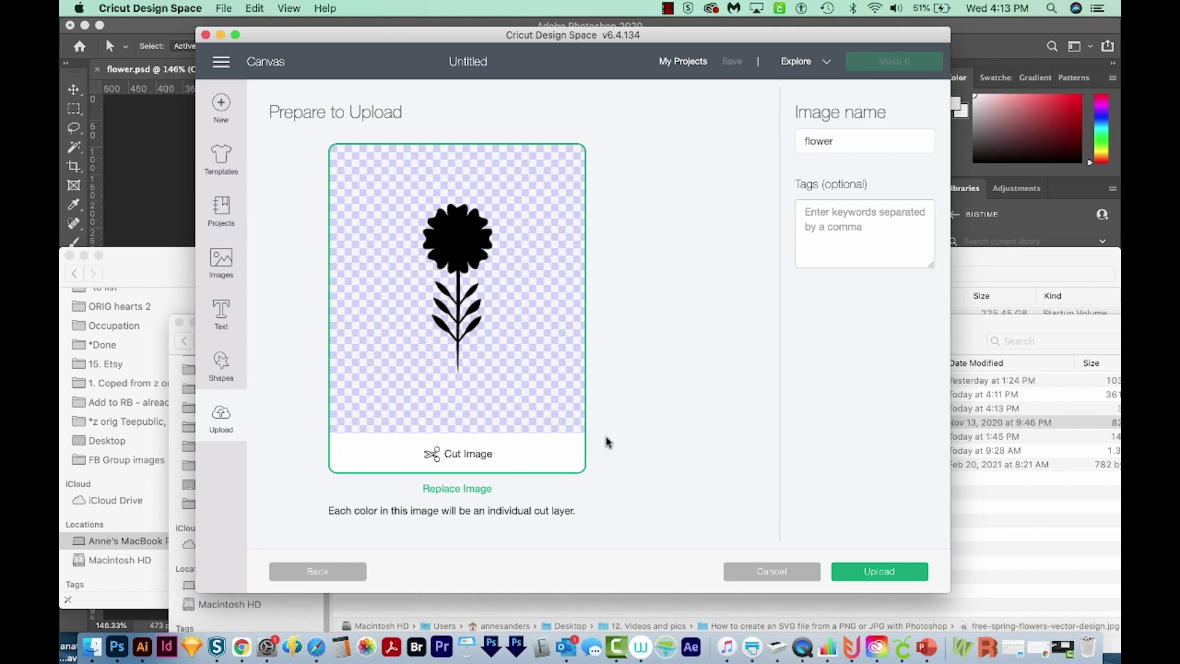
click(856, 572)
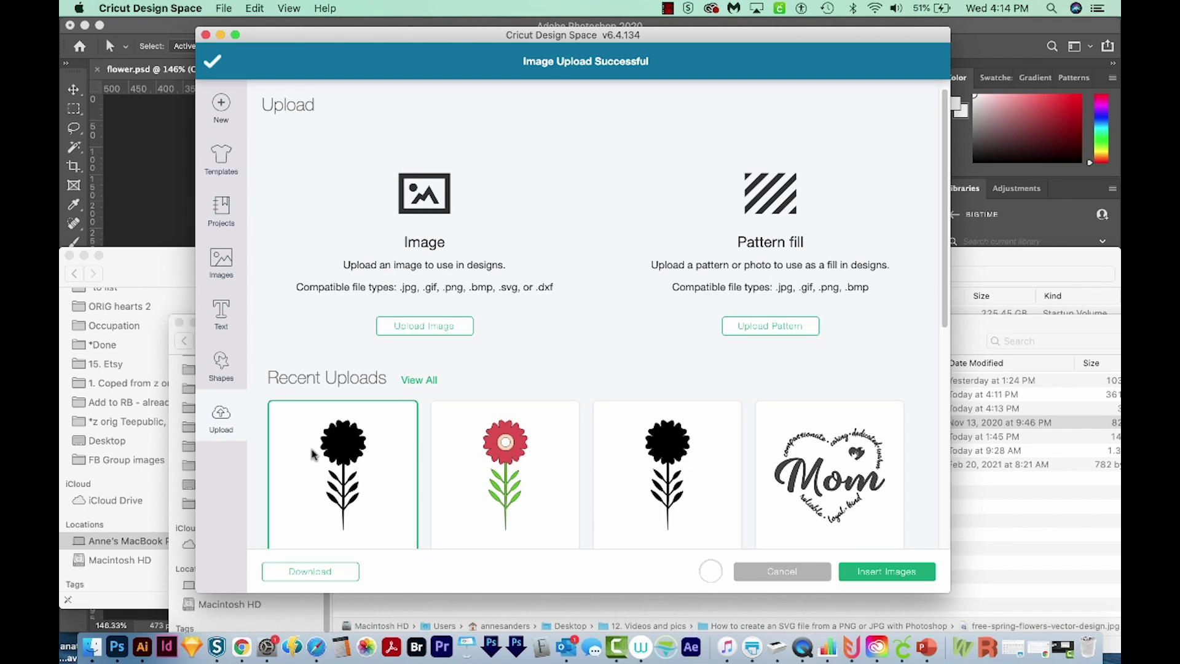
Step: Insert and ungroup the flower, colouring centre white, ring pink, petals red, stem green
click(885, 572)
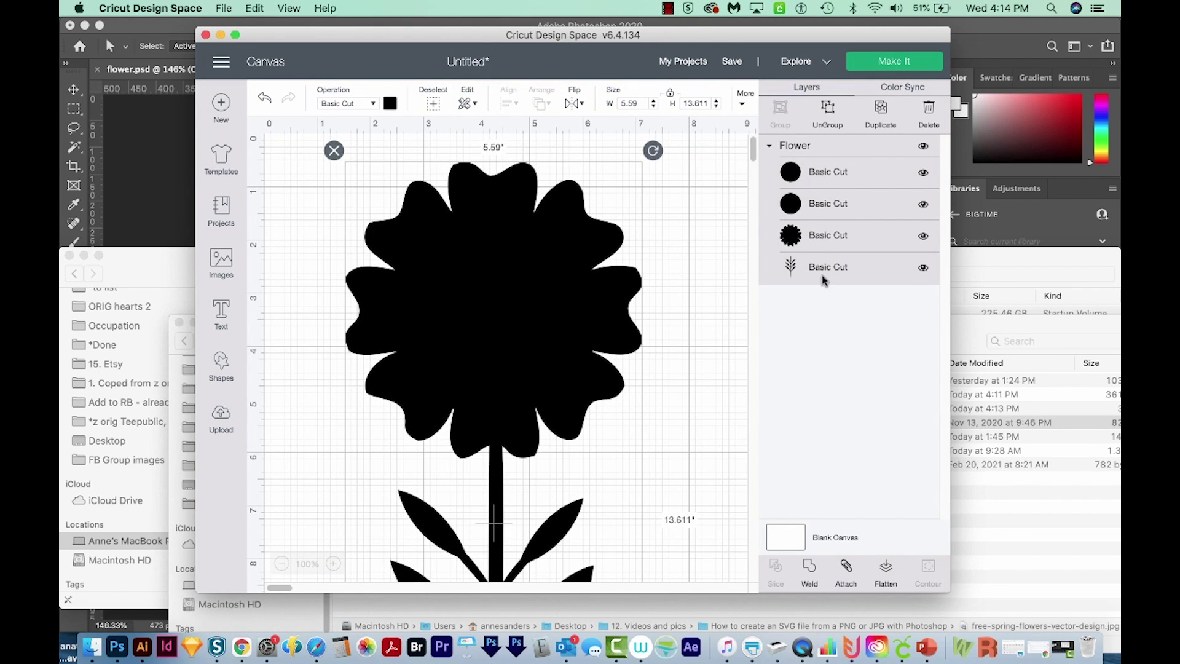
click(828, 111)
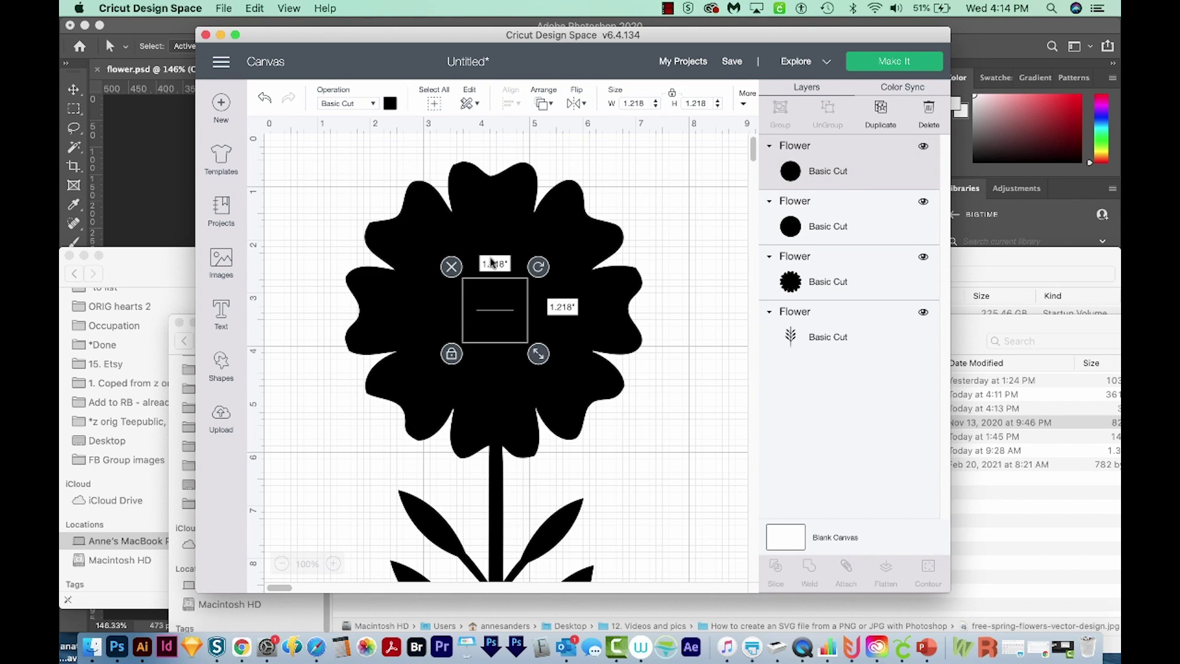
click(391, 104)
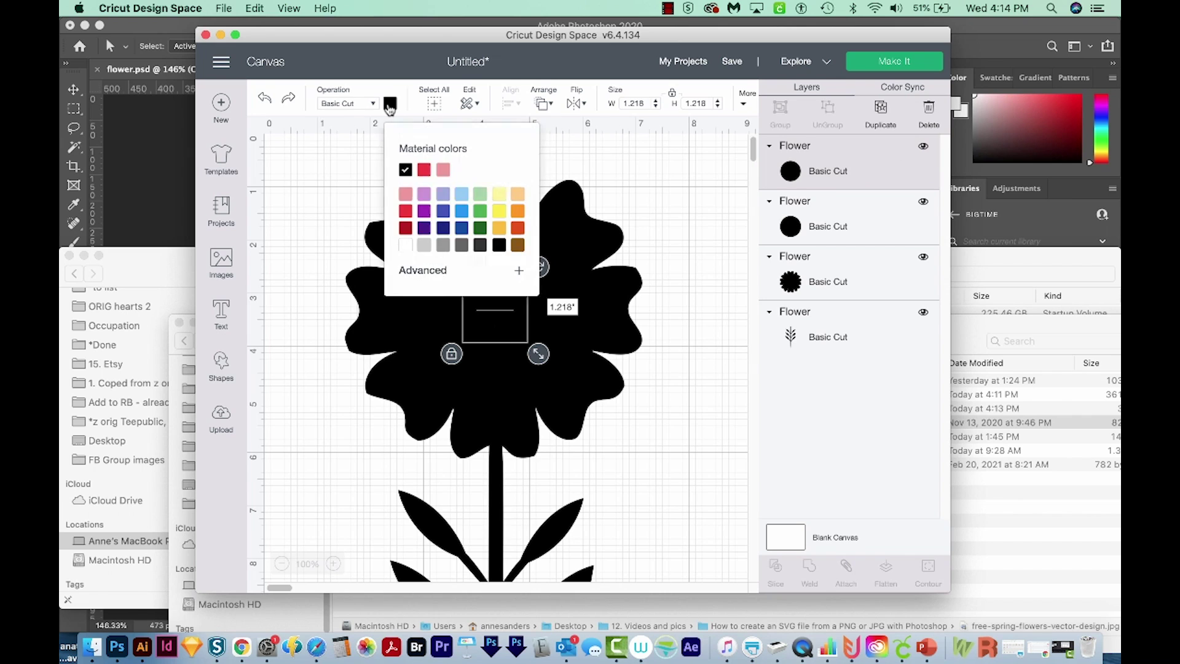
click(405, 244)
click(405, 194)
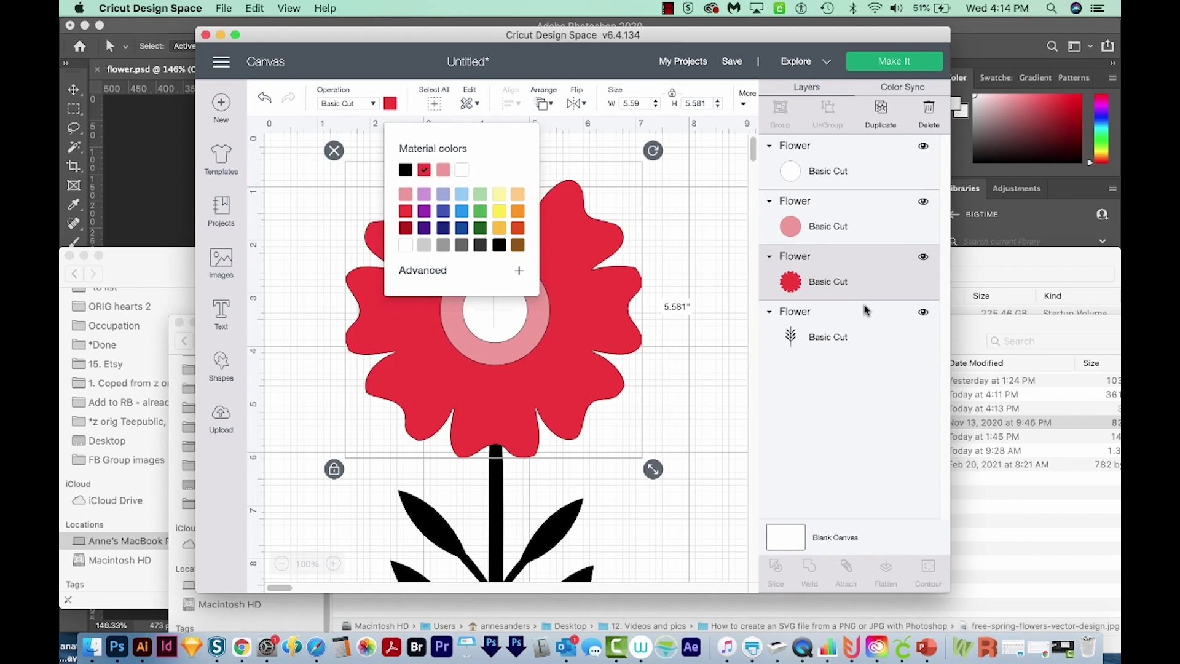
click(479, 228)
click(387, 267)
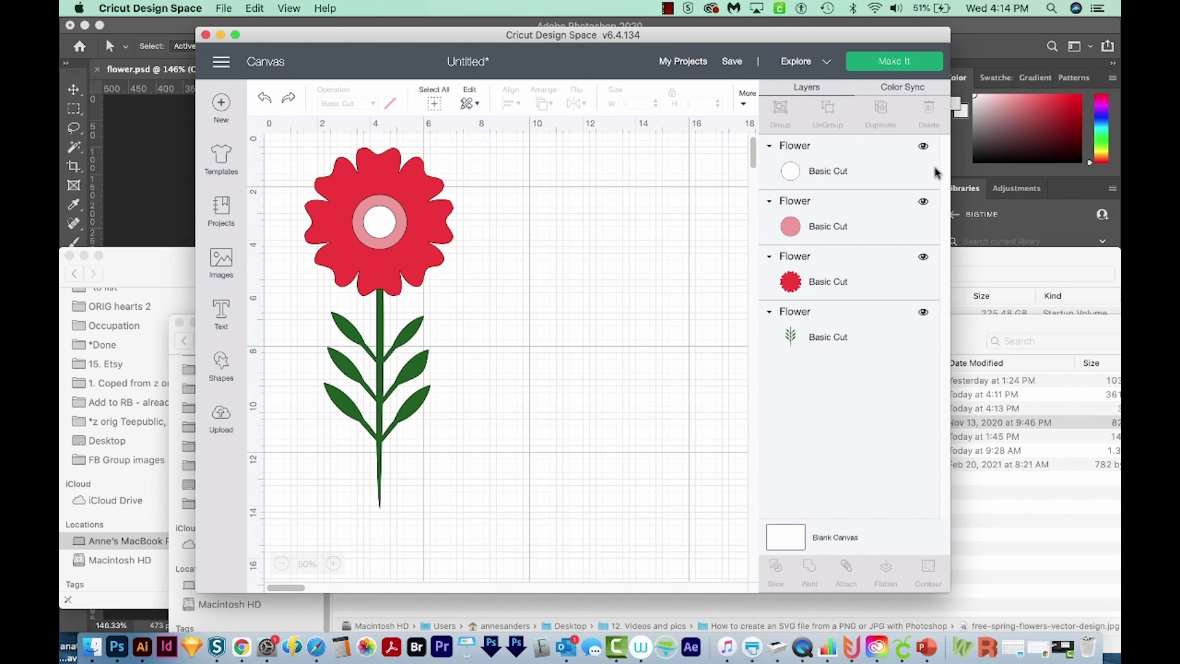